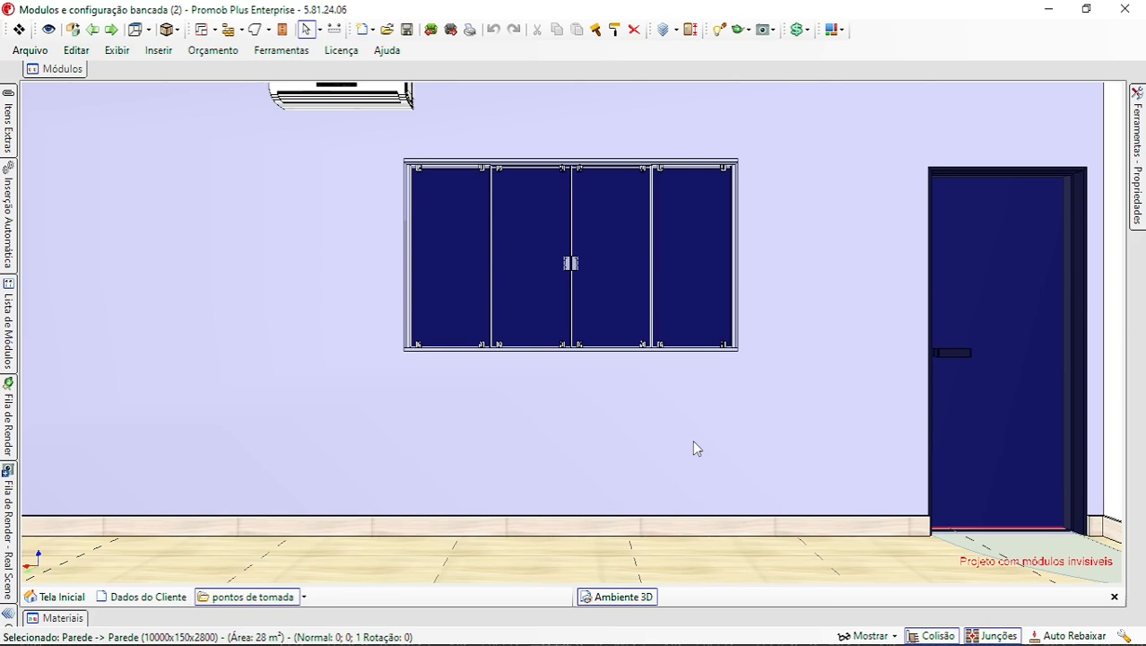
Insert the "5 - Baixa 2 Seções" outlet from Decore, Pontos Elétricos | Hidráulicos, low on the wall between the window and the door
{"action": "middle_click_drag", "start_coordinate": [692, 449], "coordinate": [643, 449]}
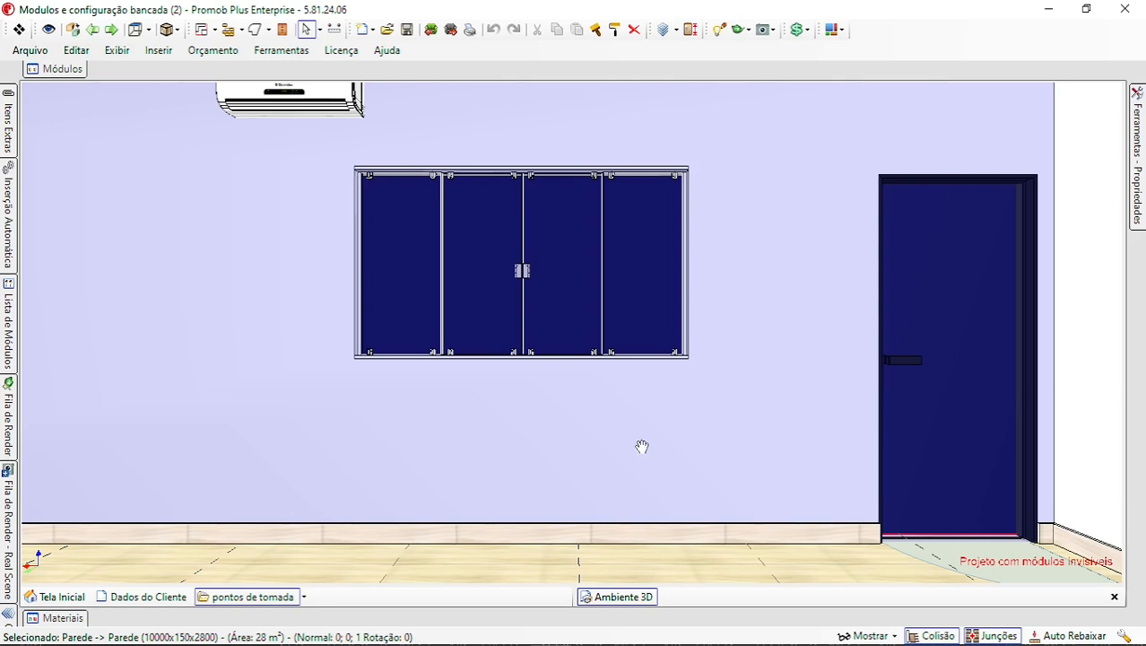
{"action": "middle_click_drag", "start_coordinate": [642, 447], "coordinate": [702, 448]}
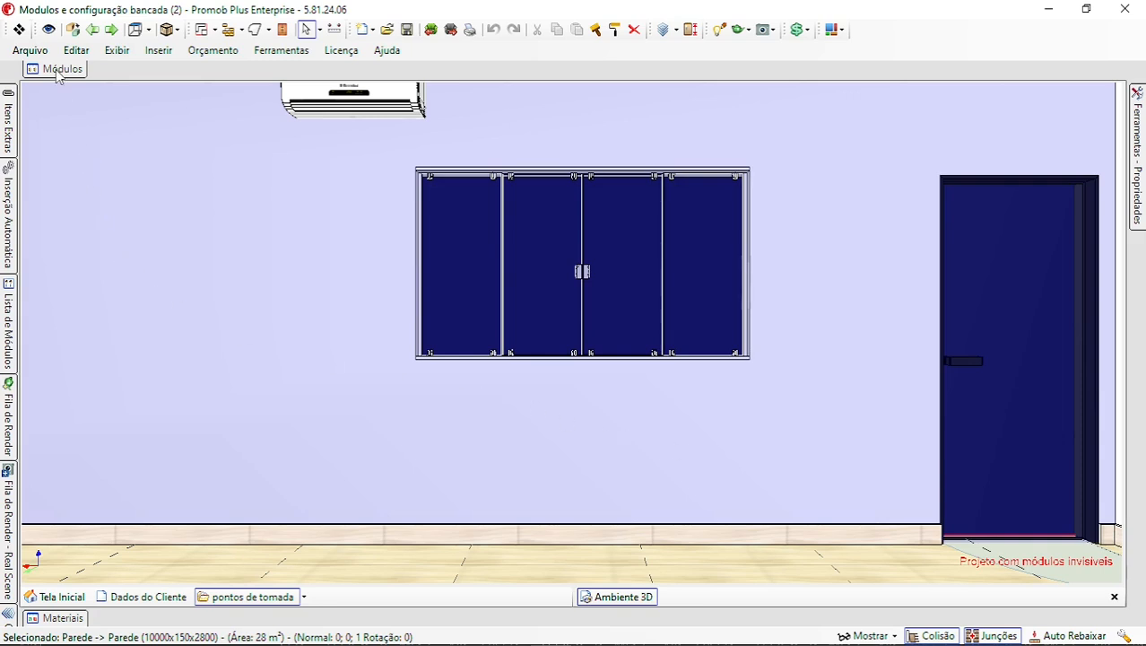
{"action": "mouse_move", "coordinate": [56, 72]}
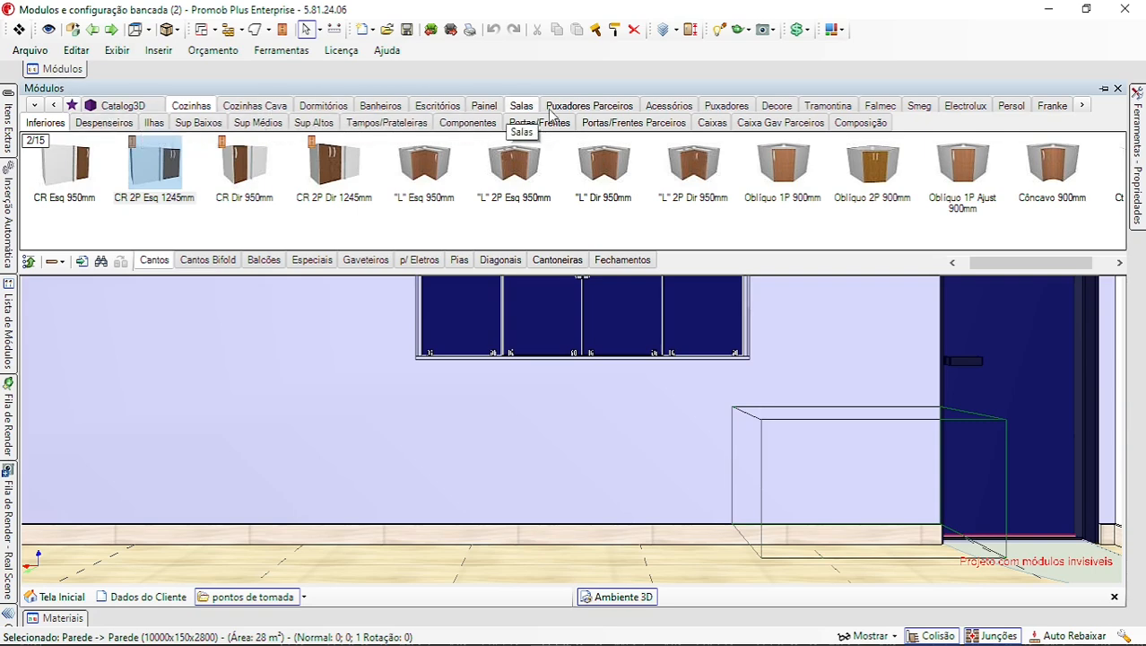
{"action": "left_click", "coordinate": [778, 107]}
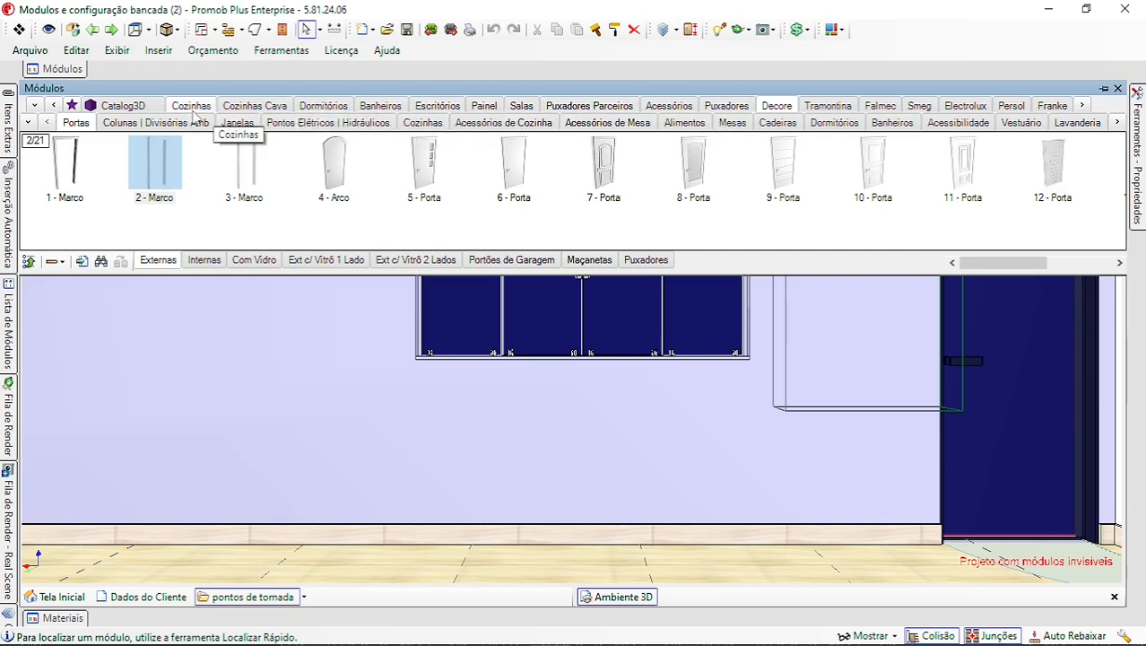
{"action": "left_click", "coordinate": [307, 130]}
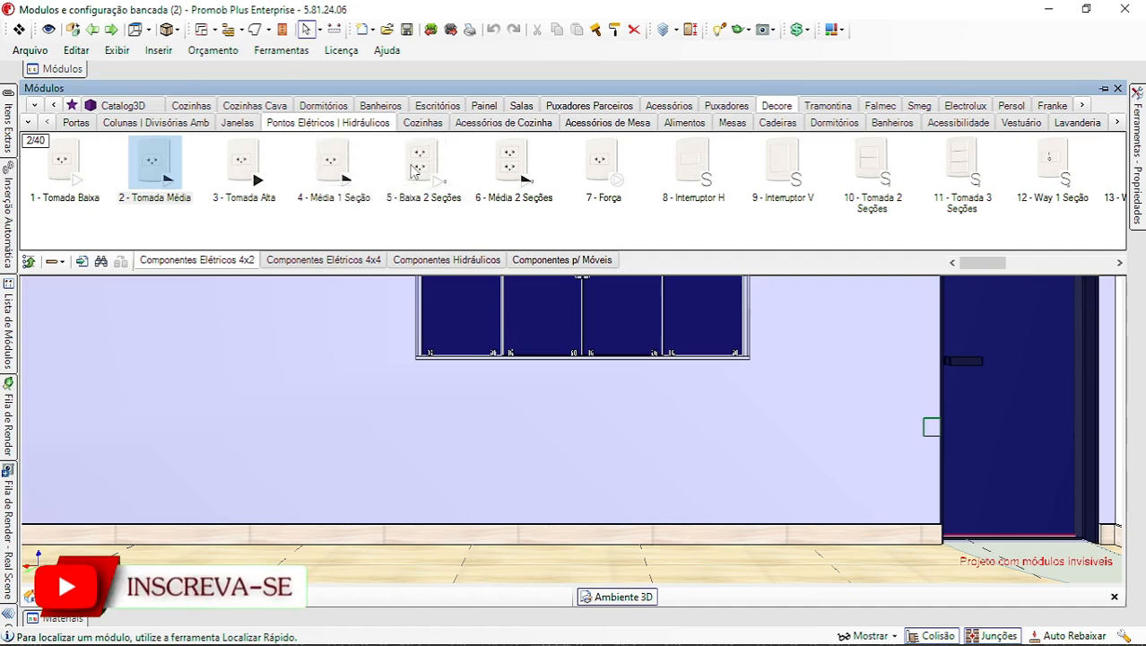
{"action": "left_click", "coordinate": [416, 169]}
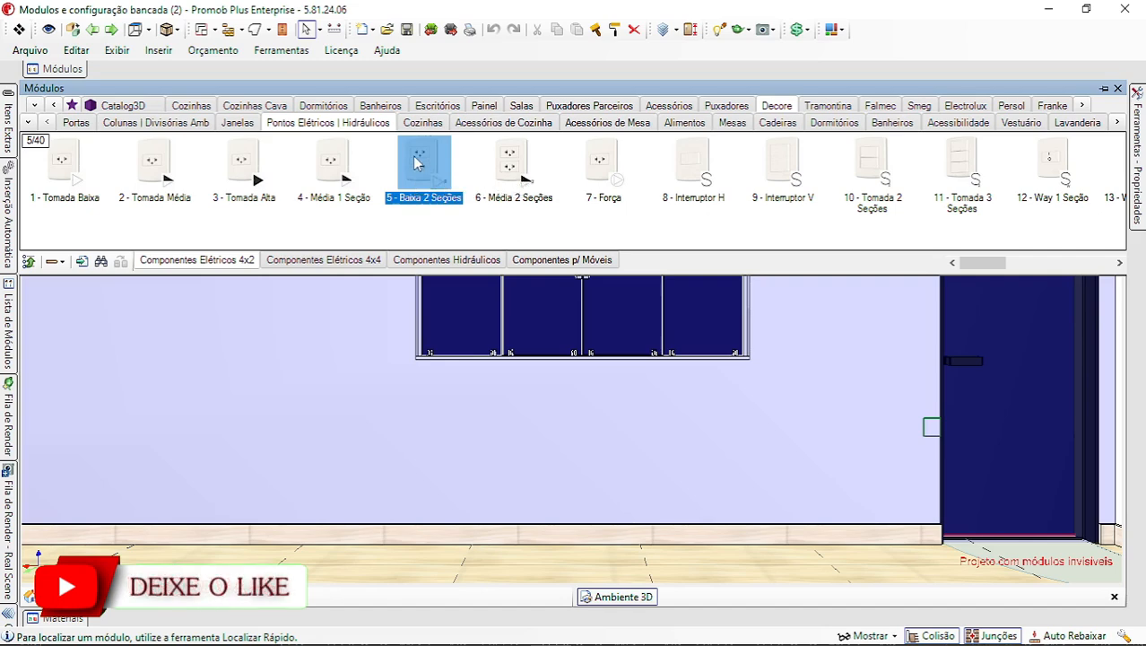
{"action": "left_click_drag", "start_coordinate": [418, 167], "coordinate": [574, 412]}
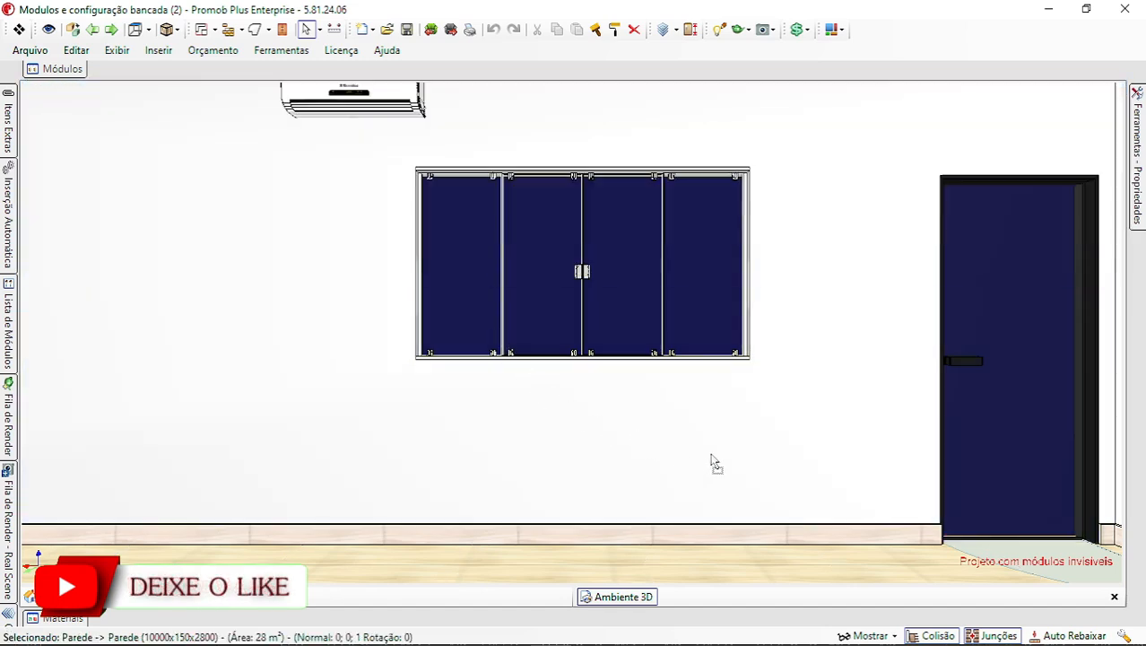
{"action": "left_click_drag", "start_coordinate": [863, 491], "coordinate": [876, 485]}
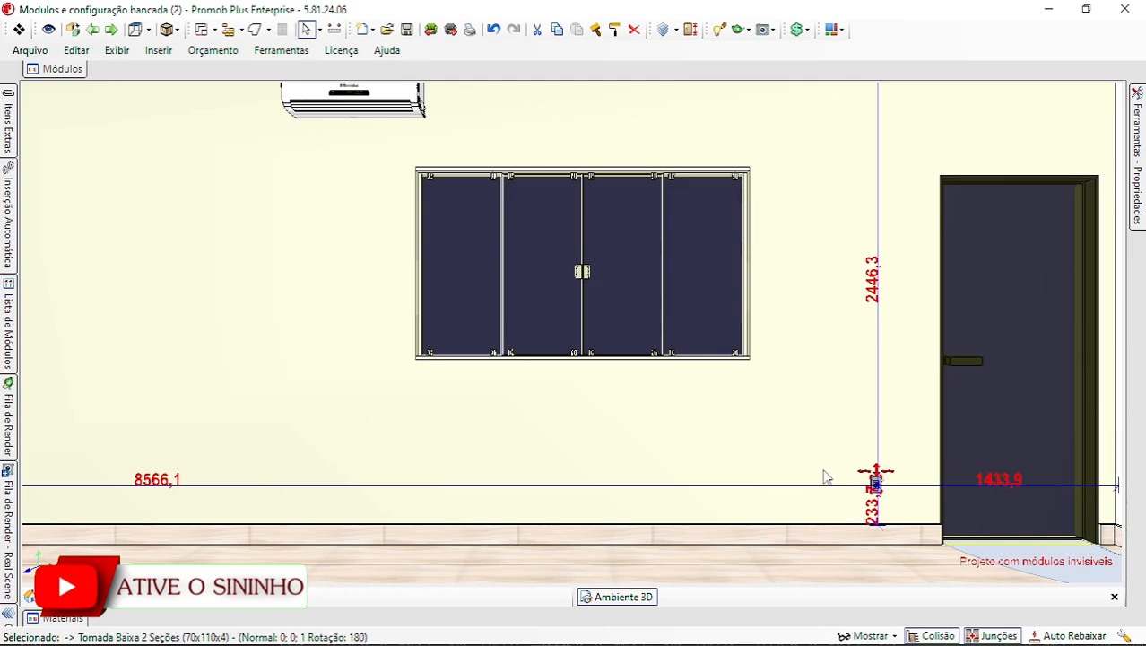
Move the outlet up and away from the door, to about 329 mm above the floor and 1540 mm from the wall's end
{"action": "middle_click_drag", "start_coordinate": [824, 476], "coordinate": [661, 412]}
{"action": "scroll", "coordinate": [662, 412], "scroll_direction": "up", "scroll_amount": 3}
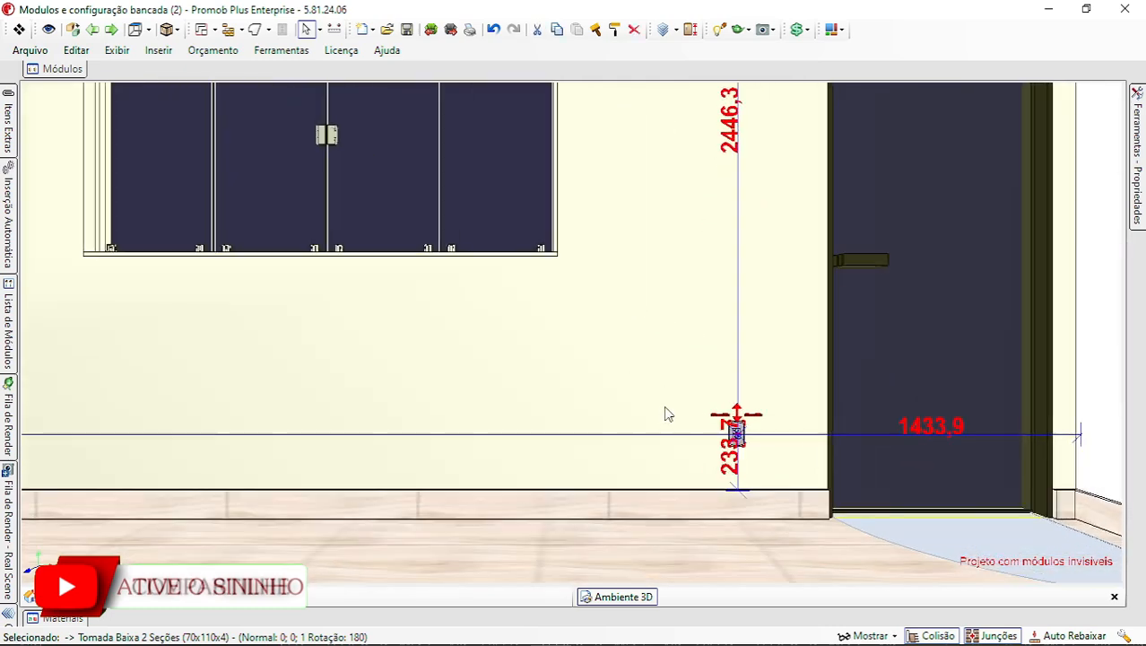
{"action": "scroll", "coordinate": [753, 440], "scroll_direction": "up", "scroll_amount": 2}
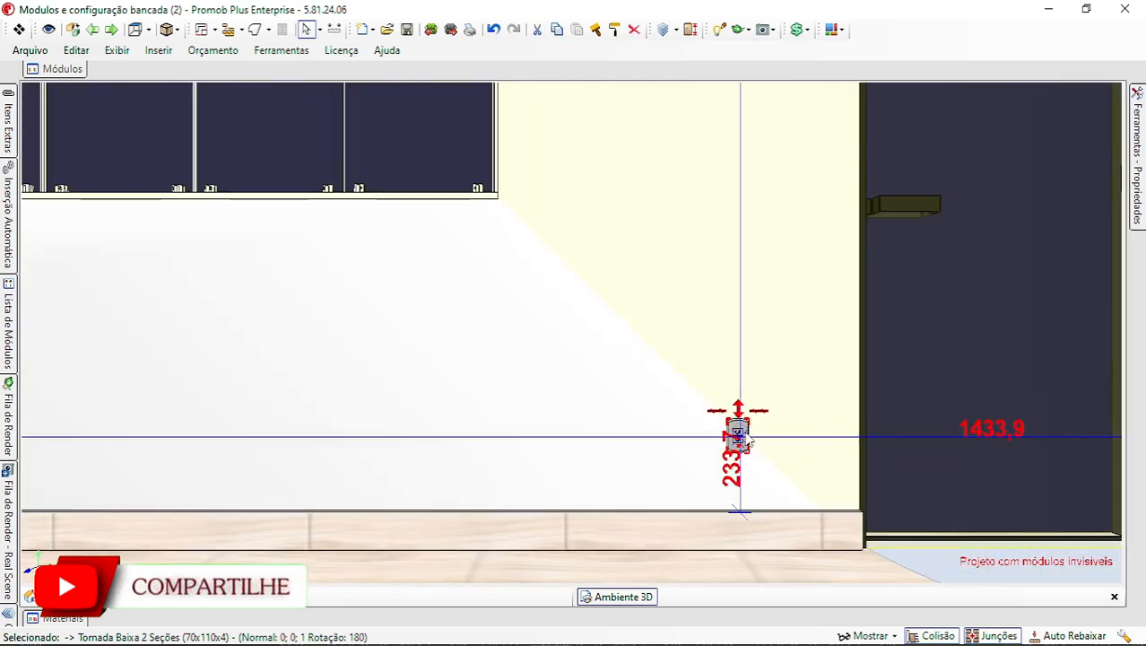
{"action": "left_click_drag", "start_coordinate": [758, 431], "coordinate": [726, 399]}
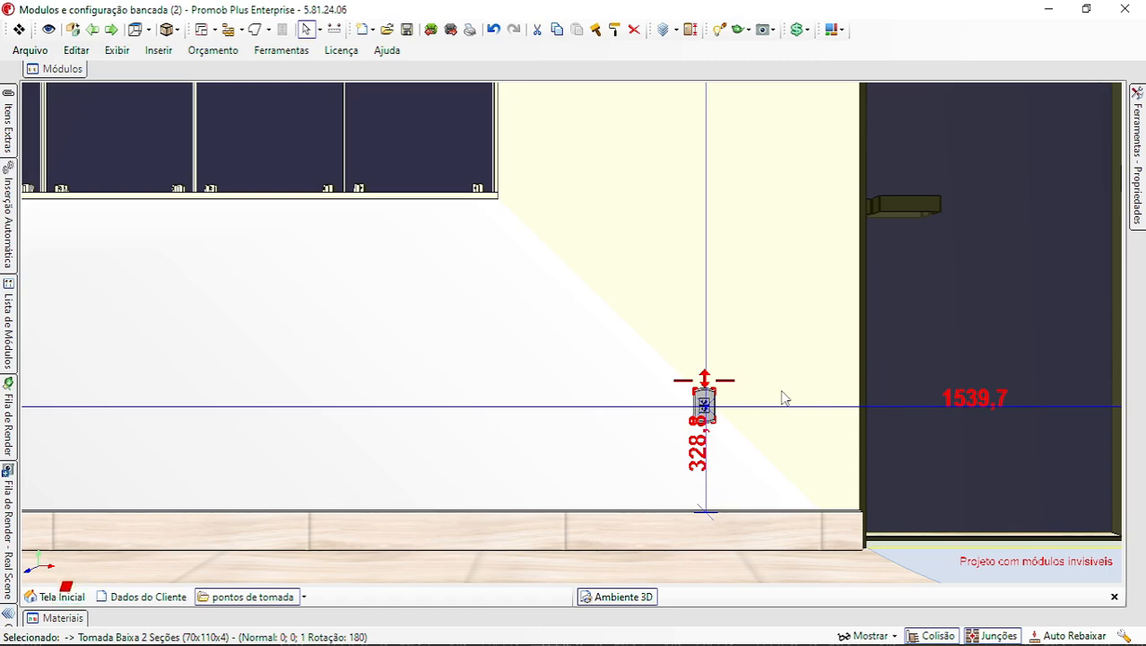
Examine the outlet's distances to the floor and the wall's end in relation to the door
{"action": "middle_click_drag", "start_coordinate": [778, 401], "coordinate": [666, 409]}
{"action": "scroll", "coordinate": [719, 409], "scroll_direction": "down", "scroll_amount": 2}
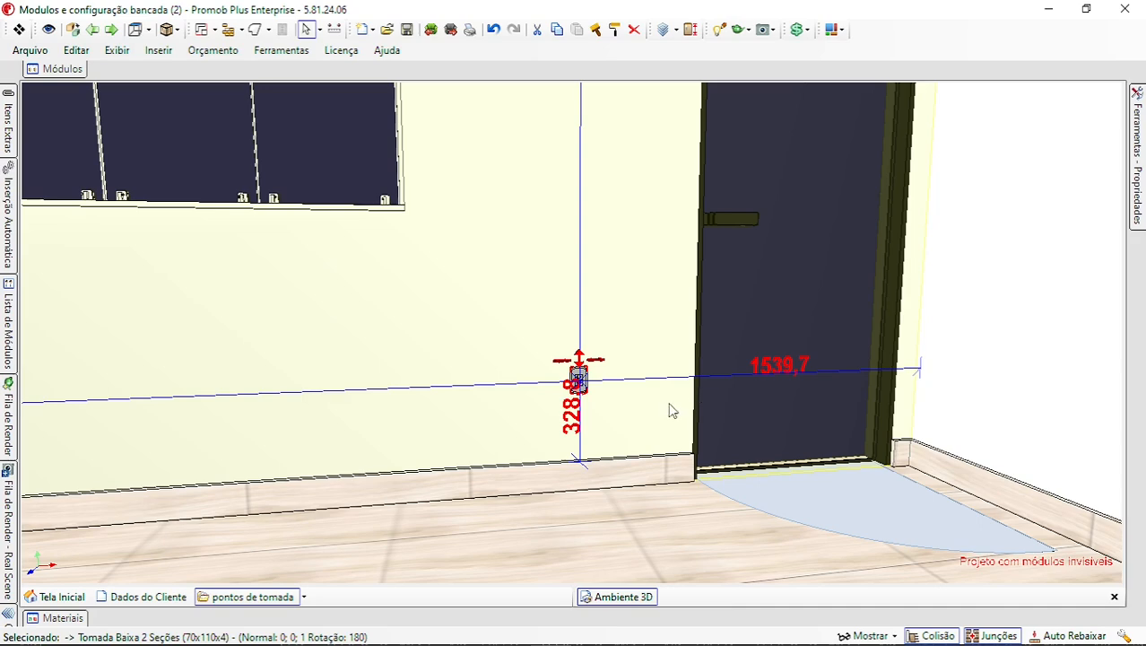
{"action": "scroll", "coordinate": [581, 374], "scroll_direction": "up", "scroll_amount": 3}
{"action": "middle_click_drag", "start_coordinate": [581, 374], "coordinate": [536, 337]}
{"action": "scroll", "coordinate": [520, 333], "scroll_direction": "up", "scroll_amount": 2}
{"action": "scroll", "coordinate": [509, 338], "scroll_direction": "down", "scroll_amount": 2}
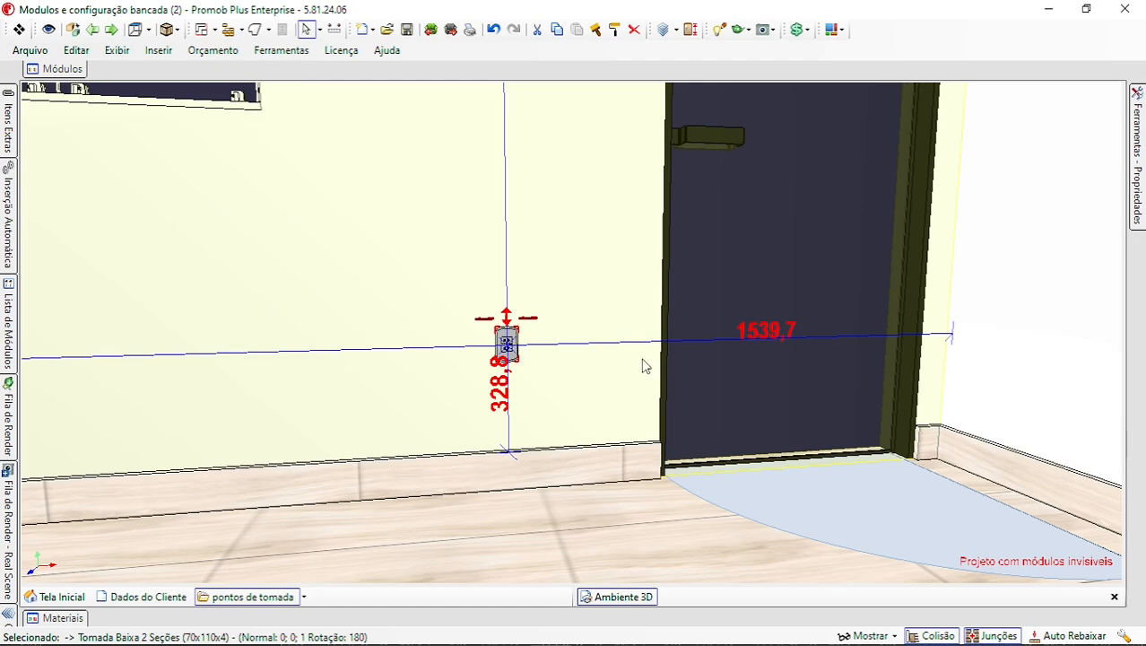
{"action": "middle_click_drag", "start_coordinate": [644, 364], "coordinate": [610, 382]}
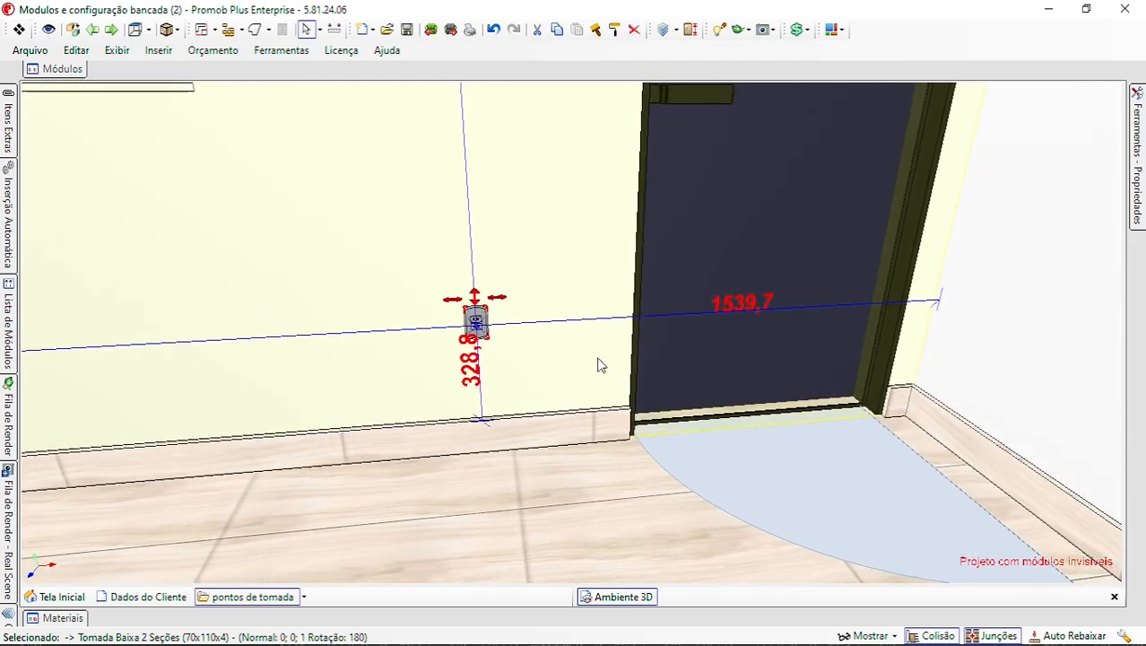
{"action": "middle_click_drag", "start_coordinate": [601, 365], "coordinate": [598, 370]}
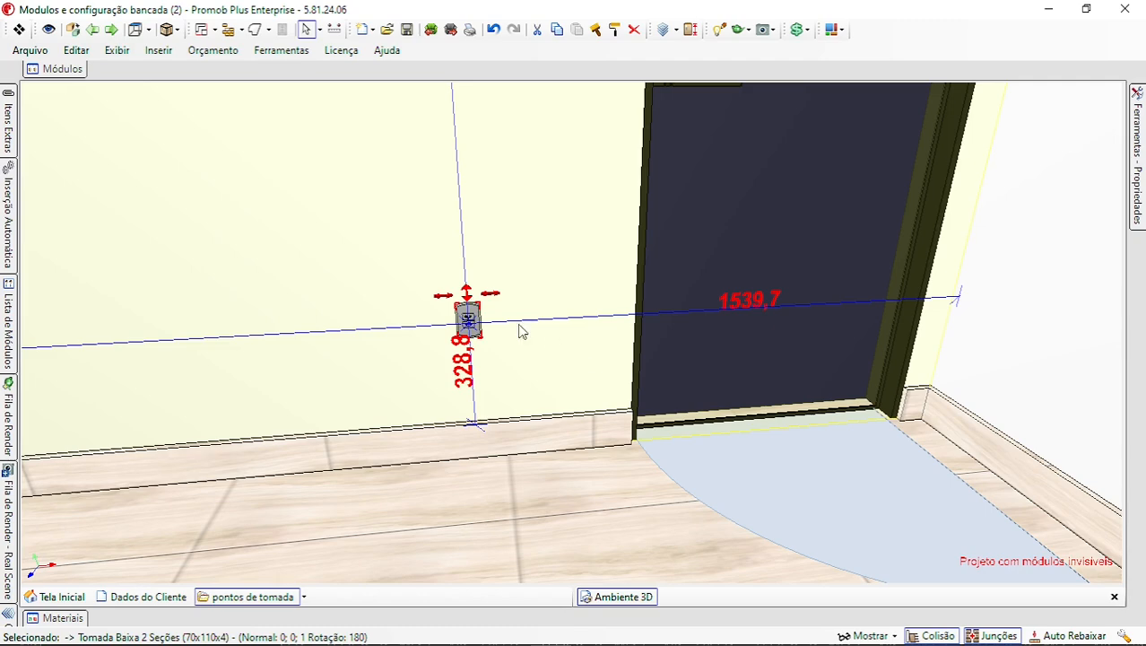
Start a rectangular geometry (Construir Geometria Retangular) with the floor as its insertion plane
{"action": "left_click", "coordinate": [267, 30]}
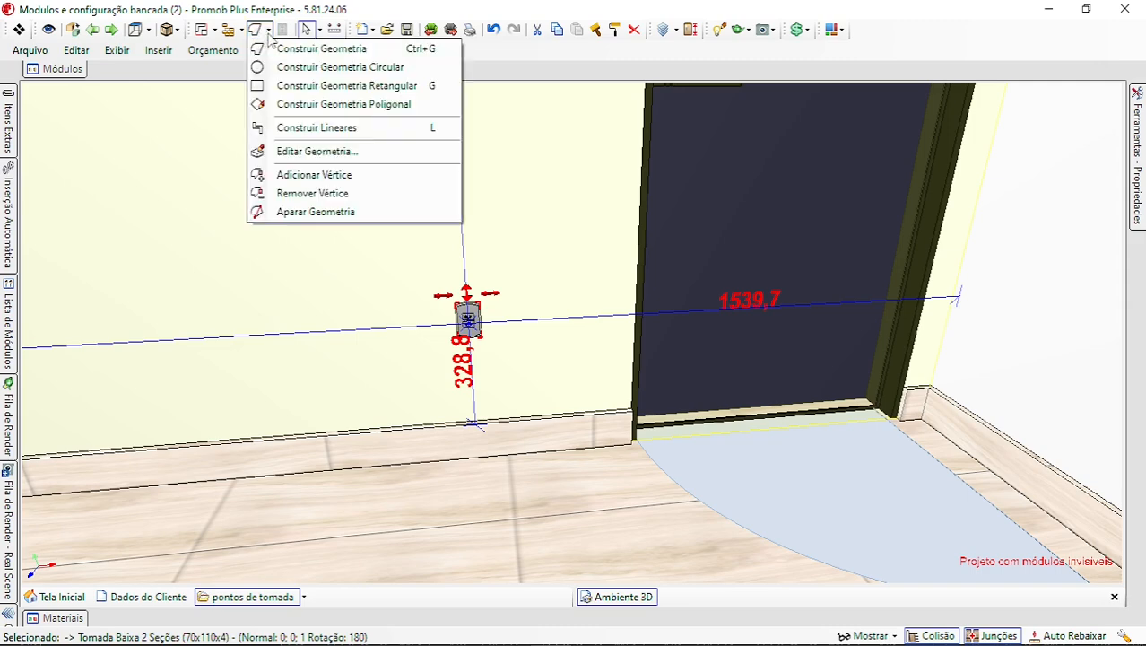
{"action": "left_click", "coordinate": [303, 87]}
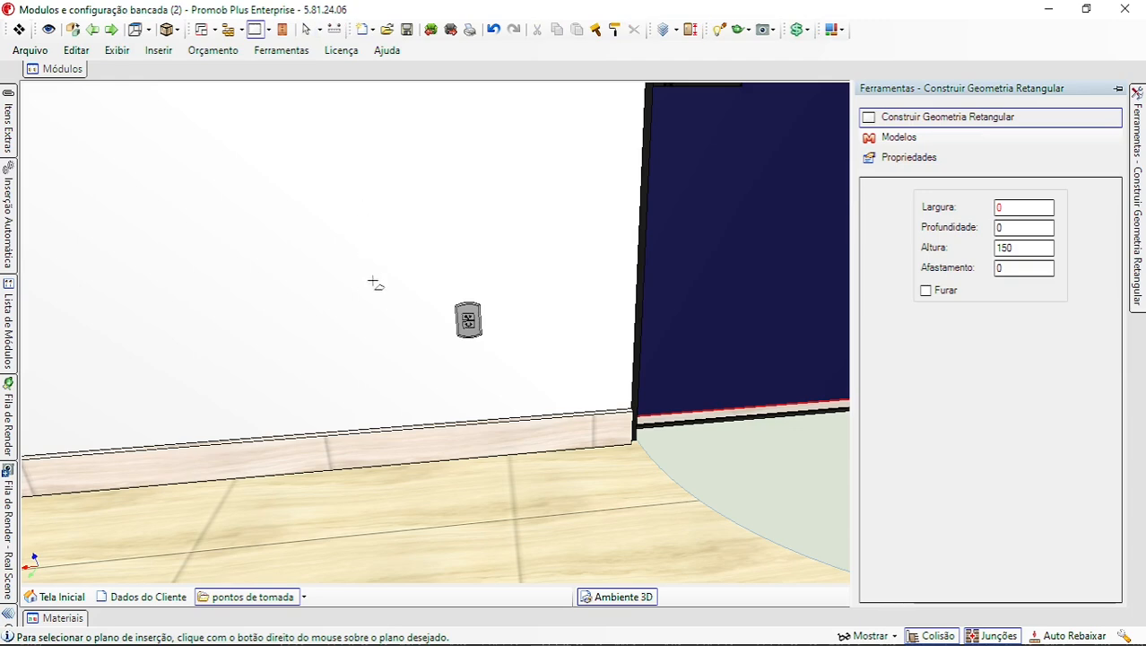
{"action": "scroll", "coordinate": [638, 466], "scroll_direction": "up", "scroll_amount": 2}
{"action": "scroll", "coordinate": [639, 467], "scroll_direction": "up", "scroll_amount": 1}
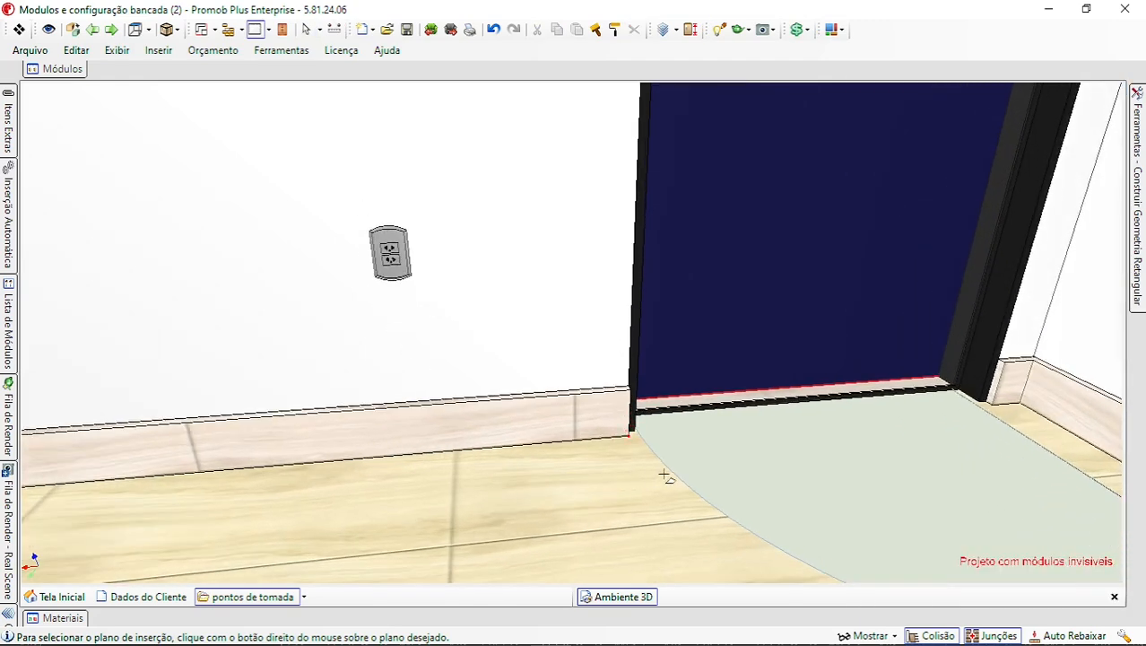
{"action": "scroll", "coordinate": [646, 471], "scroll_direction": "up", "scroll_amount": 1}
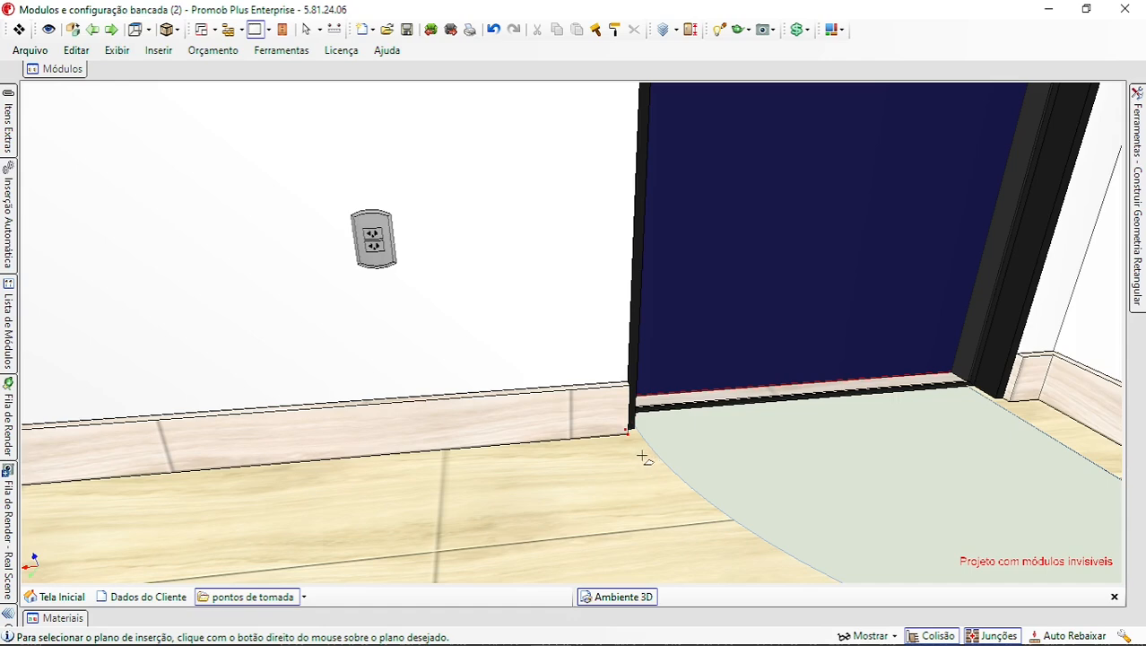
{"action": "left_click", "coordinate": [640, 458]}
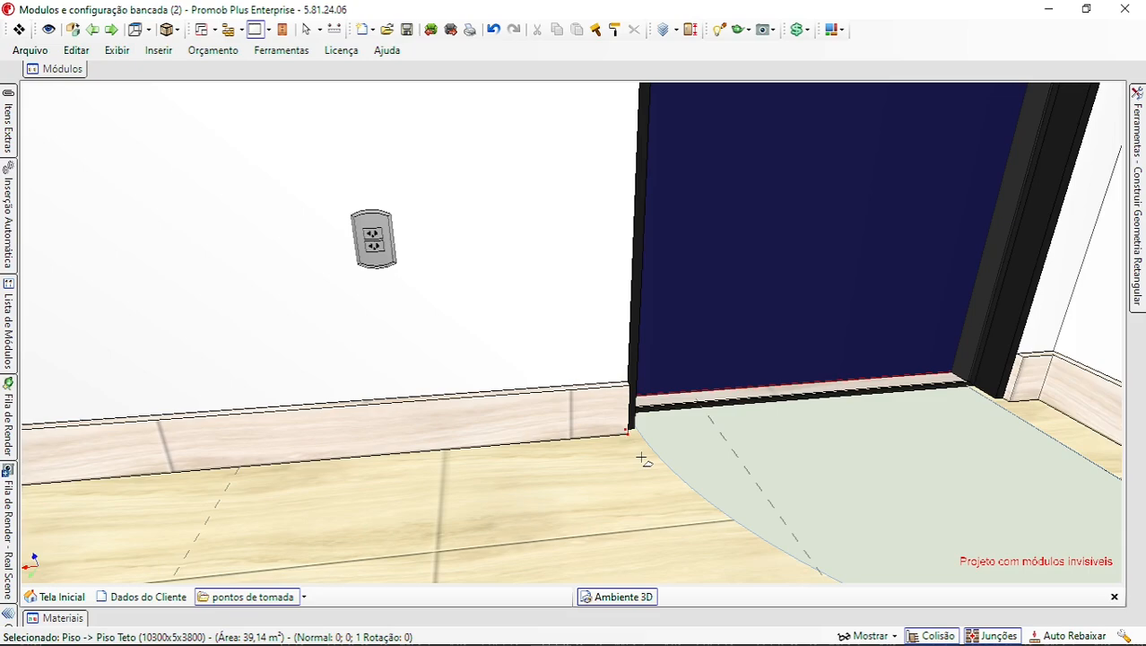
Draw a box about 155 x 149 mm and 150 mm high on the floor, from the door frame corner where the baseboard ends
{"action": "scroll", "coordinate": [642, 459], "scroll_direction": "up", "scroll_amount": 1}
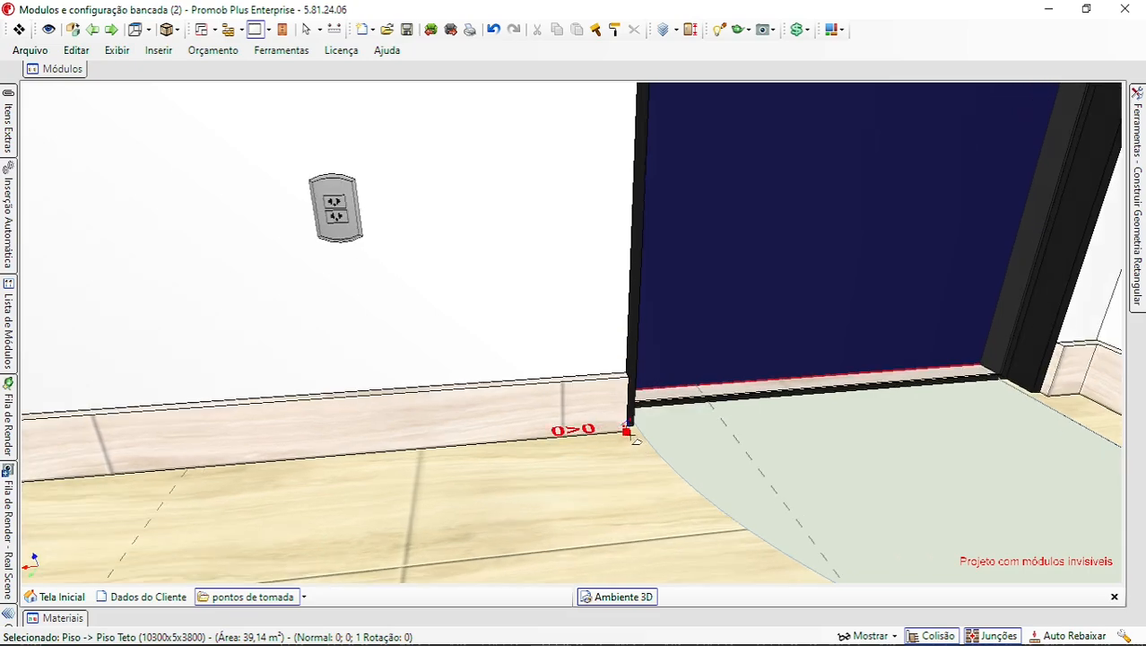
{"action": "middle_click_drag", "start_coordinate": [641, 446], "coordinate": [560, 463]}
{"action": "scroll", "coordinate": [637, 435], "scroll_direction": "up", "scroll_amount": 2}
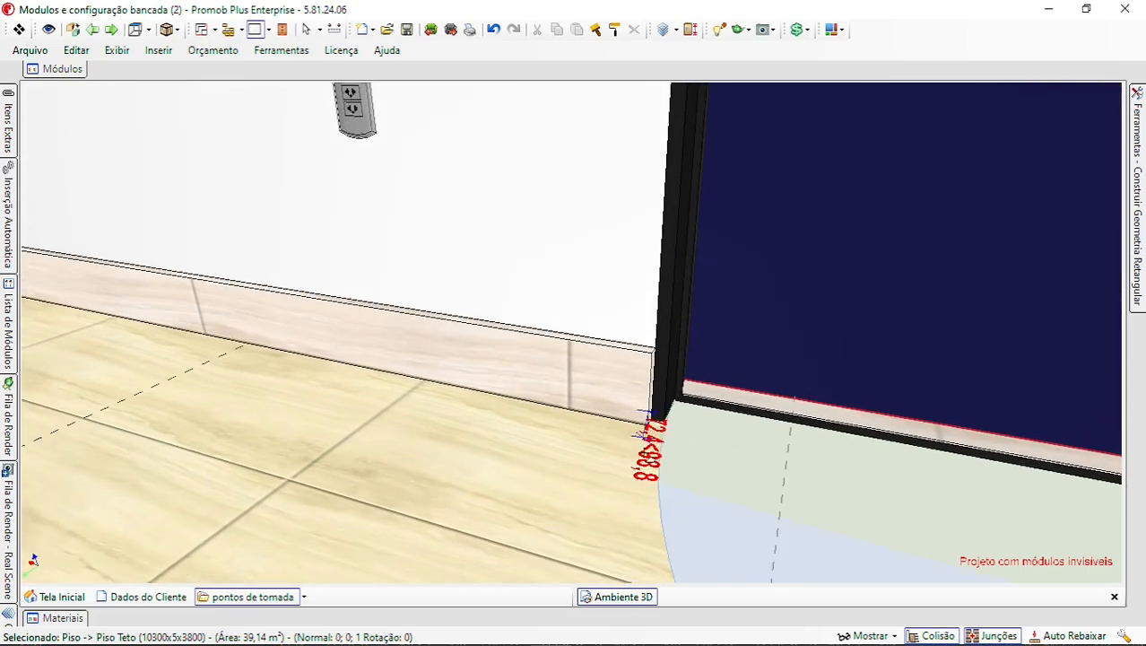
{"action": "scroll", "coordinate": [642, 434], "scroll_direction": "up", "scroll_amount": 2}
{"action": "scroll", "coordinate": [665, 438], "scroll_direction": "up", "scroll_amount": 2}
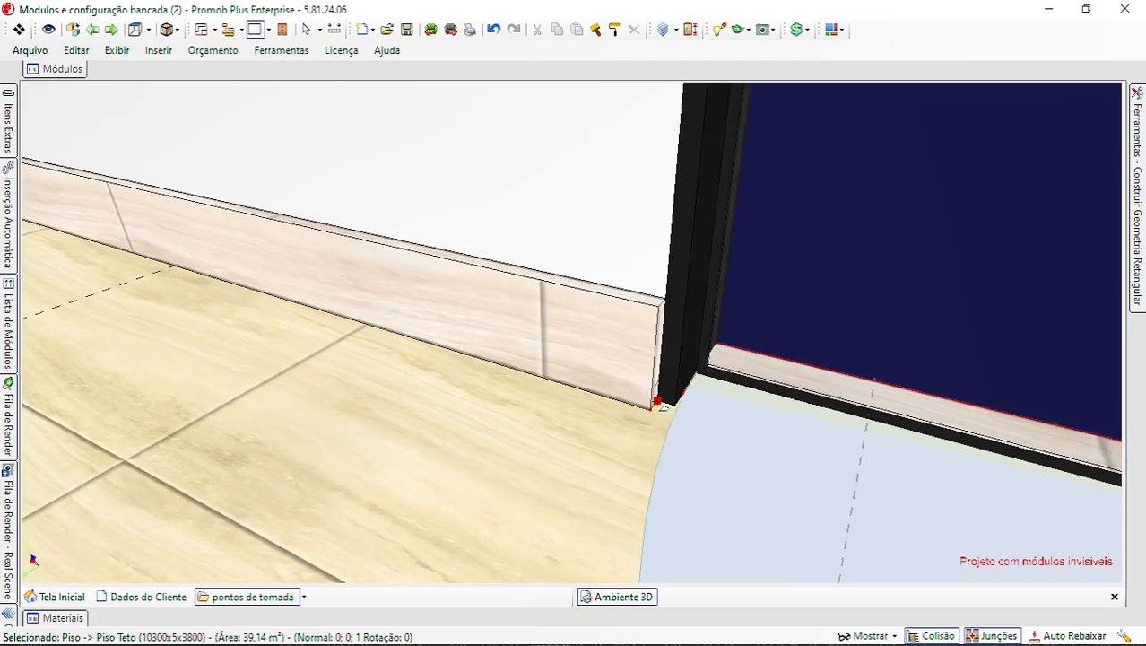
{"action": "left_click", "coordinate": [660, 404]}
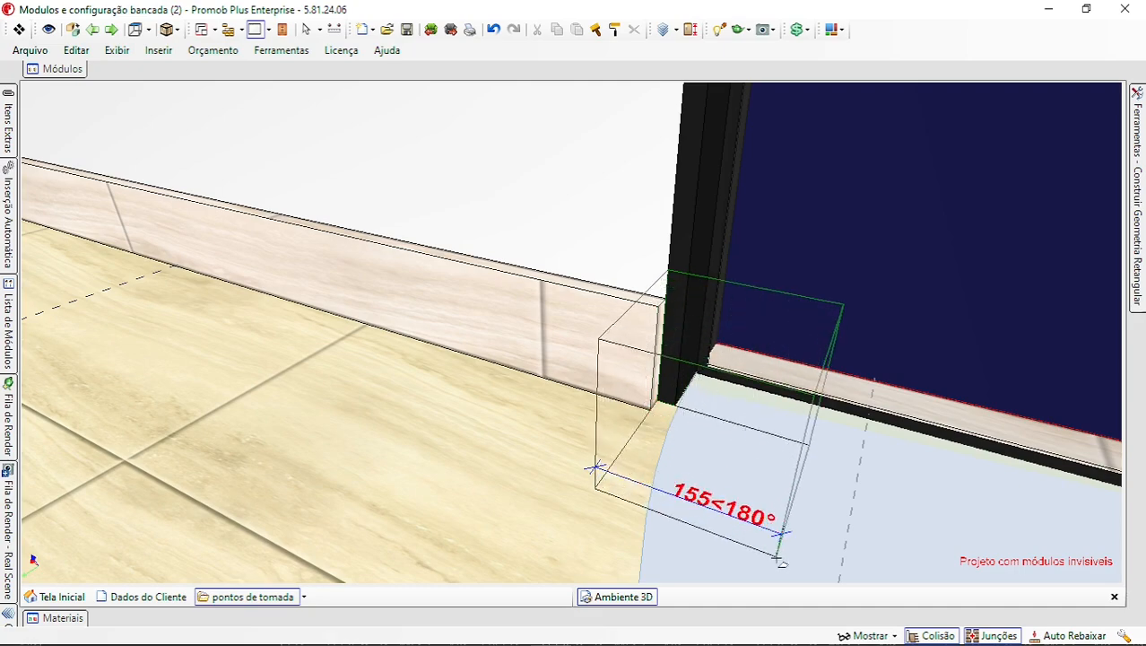
{"action": "left_click", "coordinate": [778, 558]}
{"action": "middle_click_drag", "start_coordinate": [672, 507], "coordinate": [578, 466]}
{"action": "left_click", "coordinate": [605, 426]}
{"action": "middle_click_drag", "start_coordinate": [635, 441], "coordinate": [652, 538]}
{"action": "scroll", "coordinate": [609, 453], "scroll_direction": "down", "scroll_amount": 3}
{"action": "scroll", "coordinate": [608, 457], "scroll_direction": "down", "scroll_amount": 5}
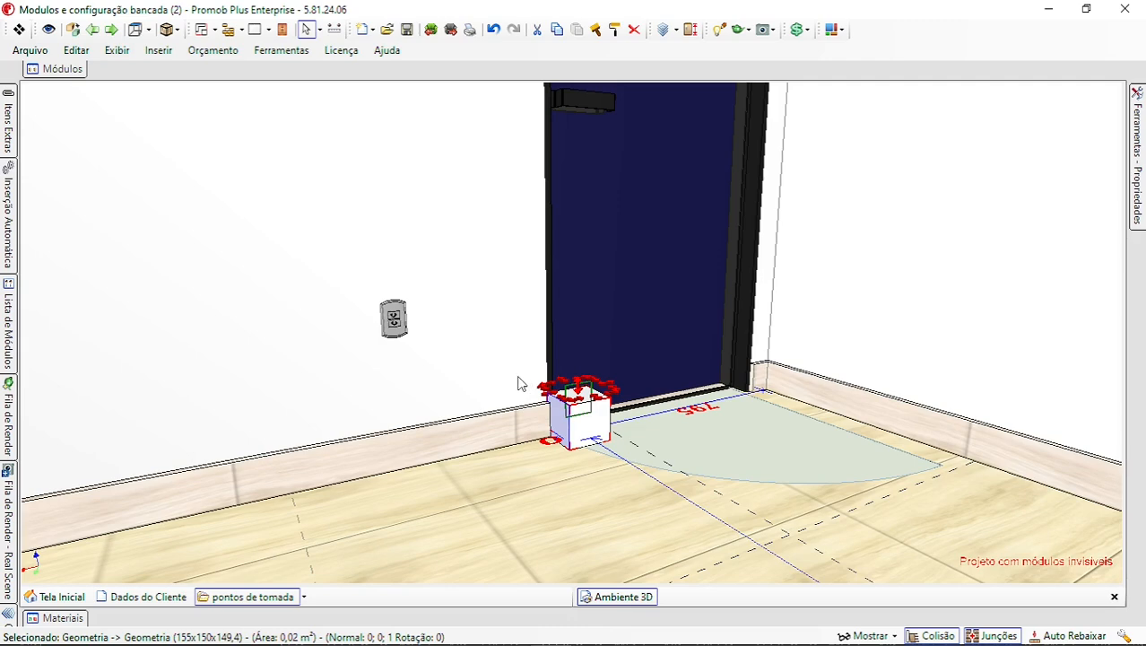
Stretch the box upward into a tall column beside the door frame, well above the door handle
{"action": "middle_click_drag", "start_coordinate": [524, 374], "coordinate": [473, 455]}
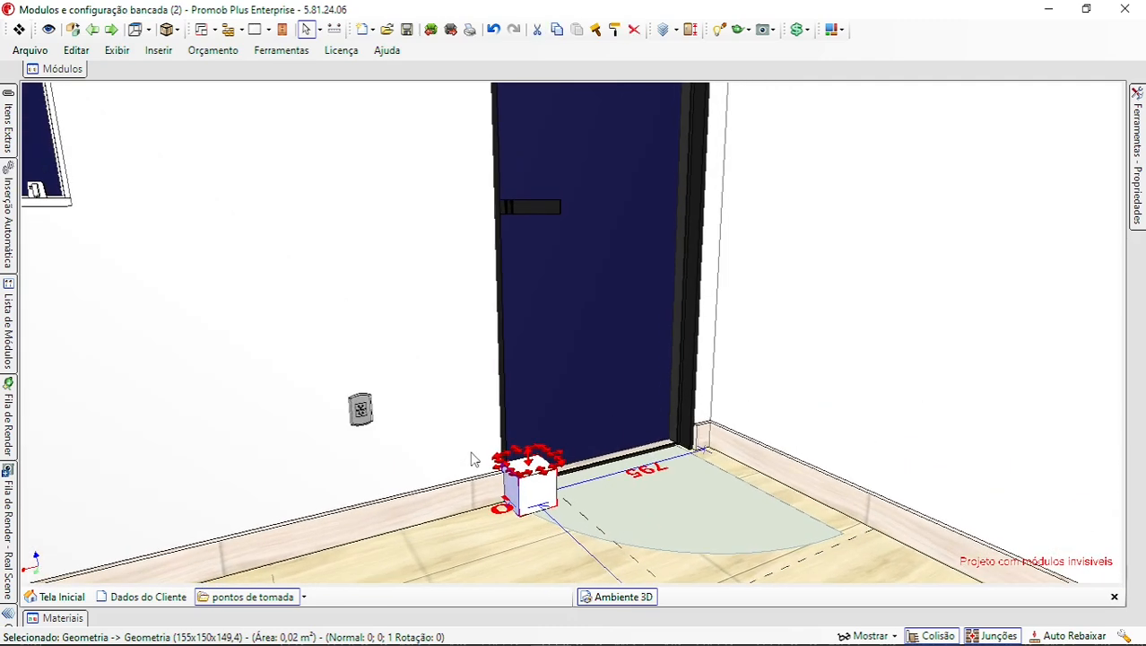
{"action": "scroll", "coordinate": [529, 461], "scroll_direction": "up", "scroll_amount": 1}
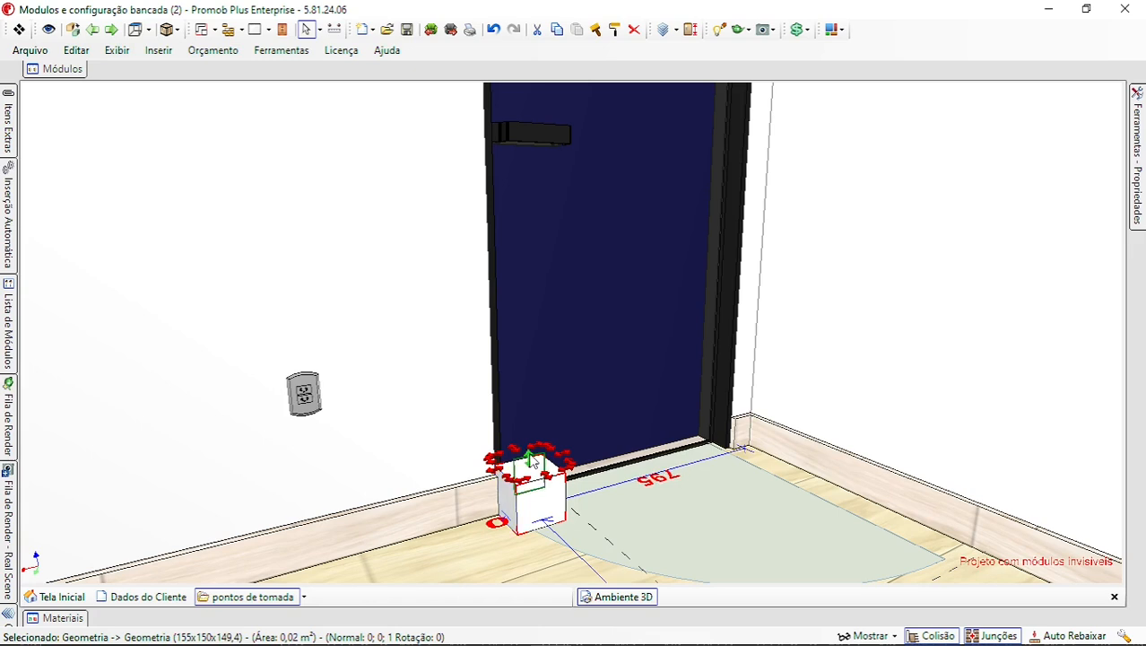
{"action": "left_click_drag", "start_coordinate": [532, 457], "coordinate": [526, 135]}
{"action": "middle_click_drag", "start_coordinate": [528, 223], "coordinate": [540, 427]}
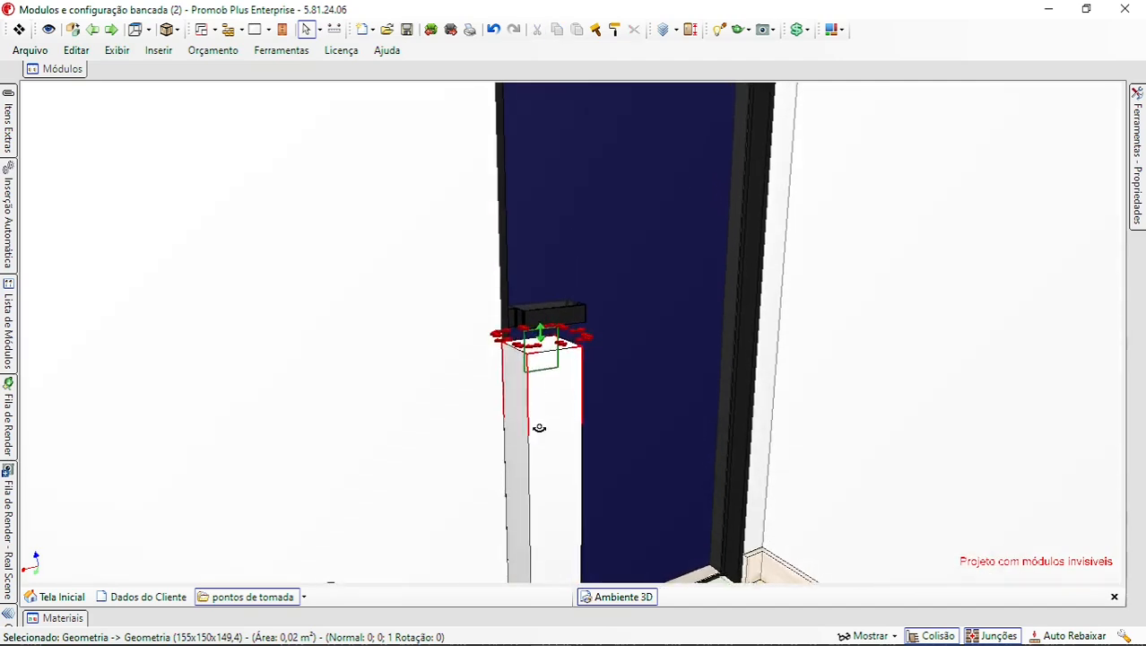
{"action": "right_click_drag", "start_coordinate": [540, 427], "coordinate": [547, 366]}
{"action": "left_click_drag", "start_coordinate": [540, 333], "coordinate": [532, 104]}
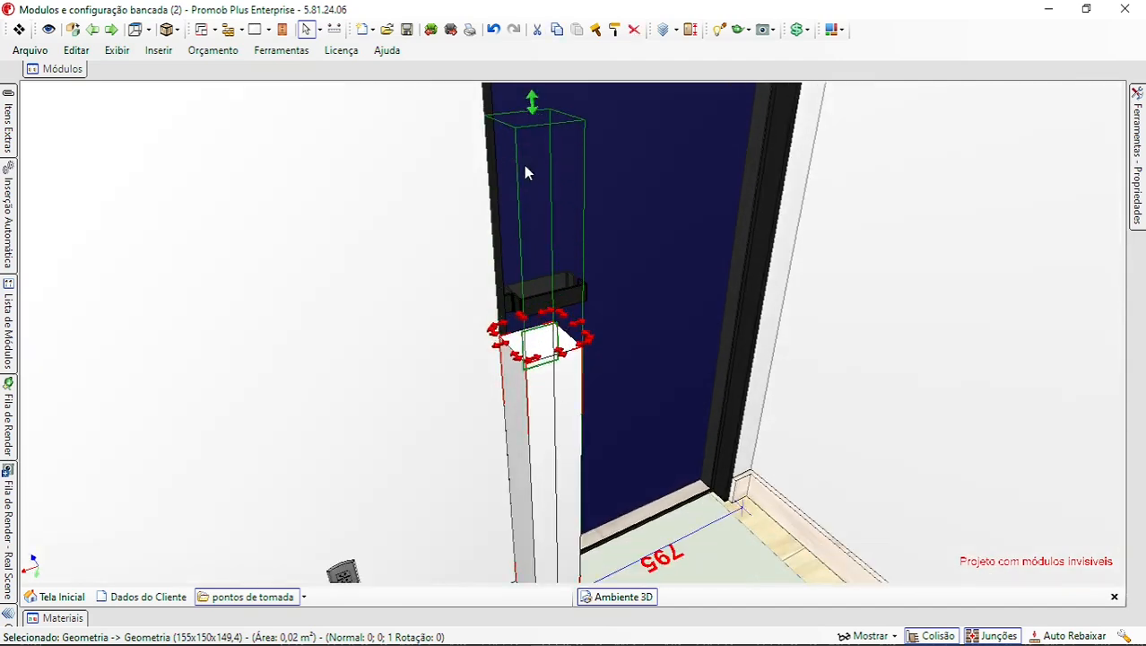
{"action": "scroll", "coordinate": [505, 267], "scroll_direction": "down", "scroll_amount": 2}
{"action": "scroll", "coordinate": [505, 272], "scroll_direction": "down", "scroll_amount": 3}
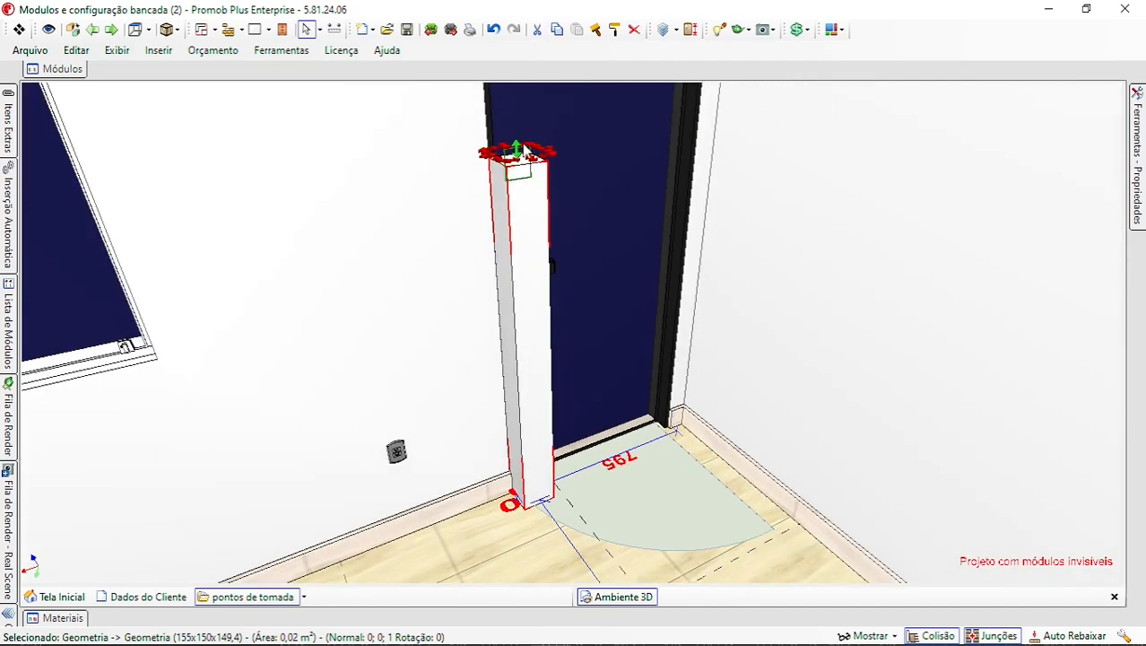
{"action": "left_click_drag", "start_coordinate": [517, 145], "coordinate": [514, 108]}
{"action": "right_click_drag", "start_coordinate": [457, 294], "coordinate": [432, 394]}
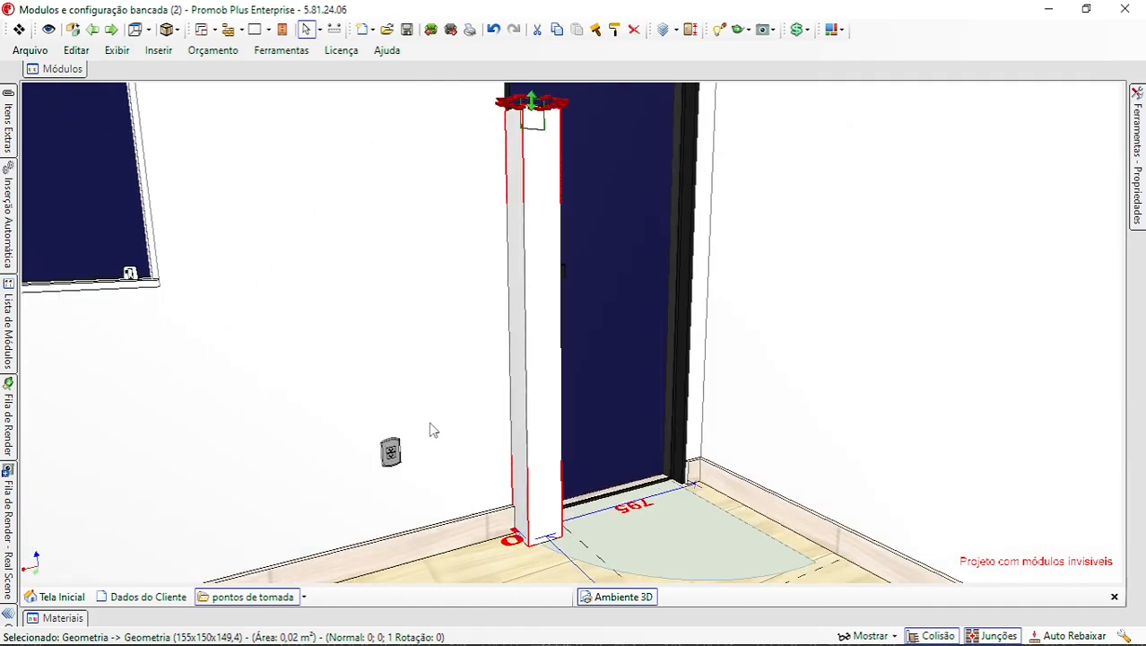
Set the outlet's Cota Posterior to 1380
{"action": "left_click", "coordinate": [392, 453]}
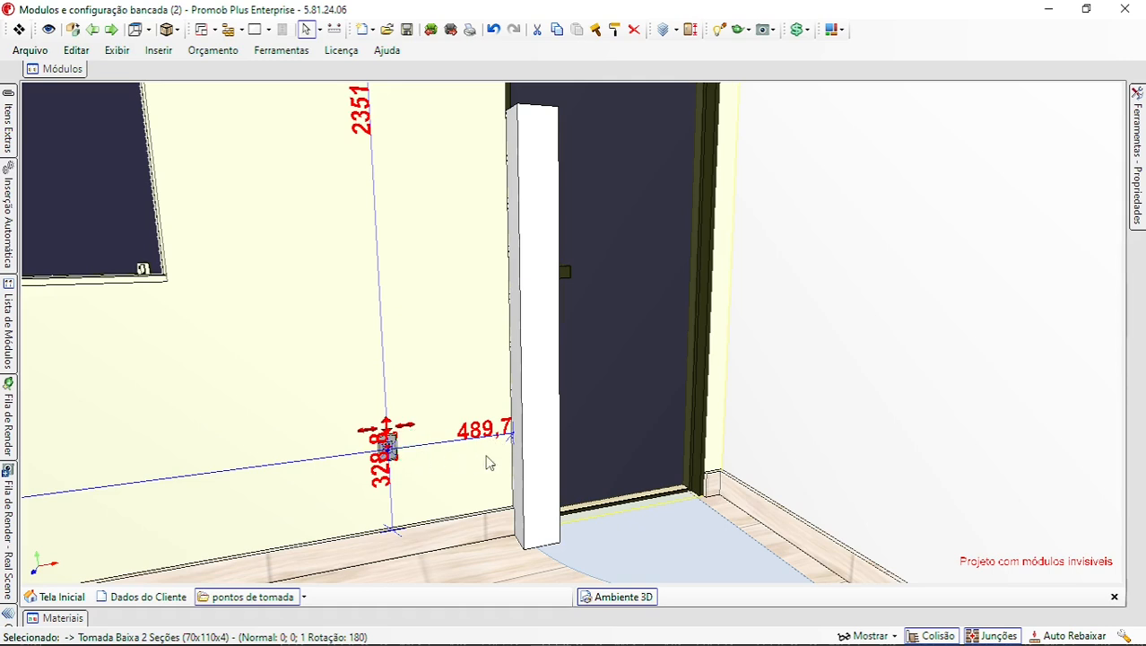
{"action": "scroll", "coordinate": [489, 451], "scroll_direction": "up", "scroll_amount": 1}
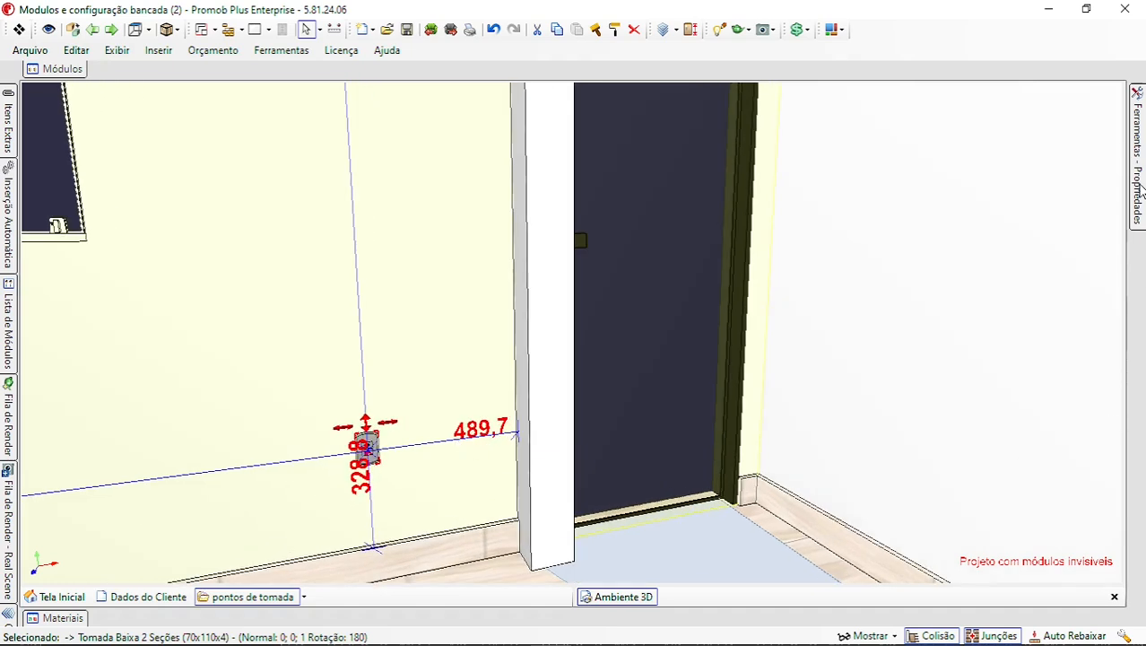
{"action": "mouse_move", "coordinate": [1140, 190]}
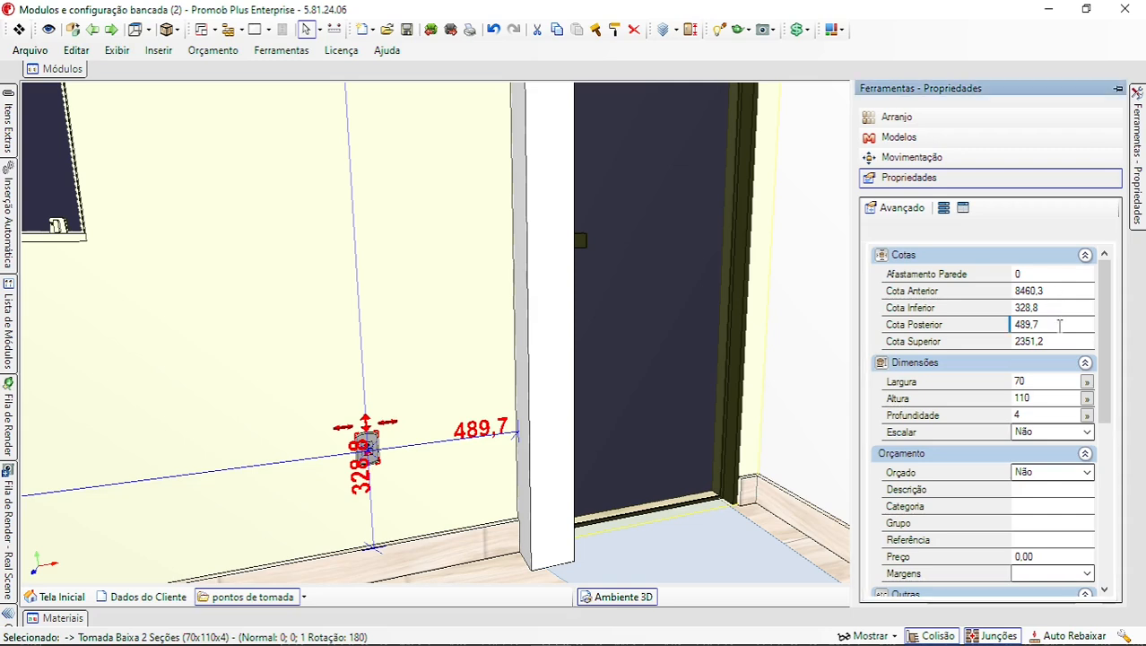
{"action": "left_click", "coordinate": [1059, 326]}
{"action": "type", "text": "1380"}
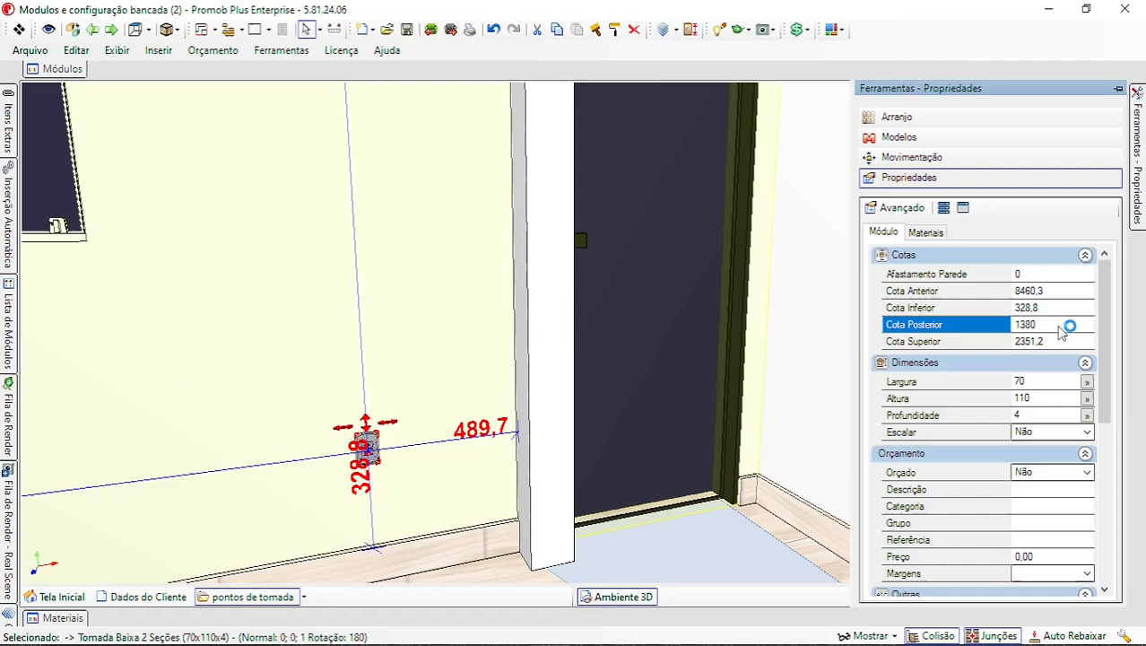
Apply the outlet's Cota Posterior of 1380 and examine its distances to the helper column, baseboard and window
{"action": "key", "text": "Return"}
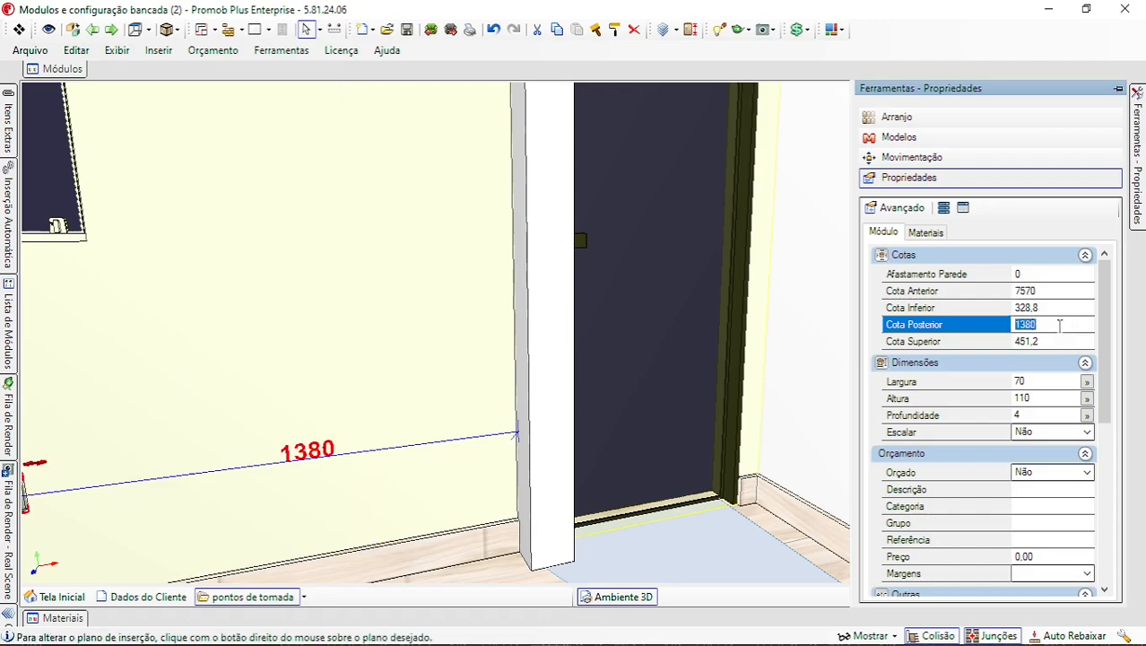
{"action": "scroll", "coordinate": [350, 327], "scroll_direction": "down", "scroll_amount": 3}
{"action": "middle_click_drag", "start_coordinate": [348, 326], "coordinate": [528, 247]}
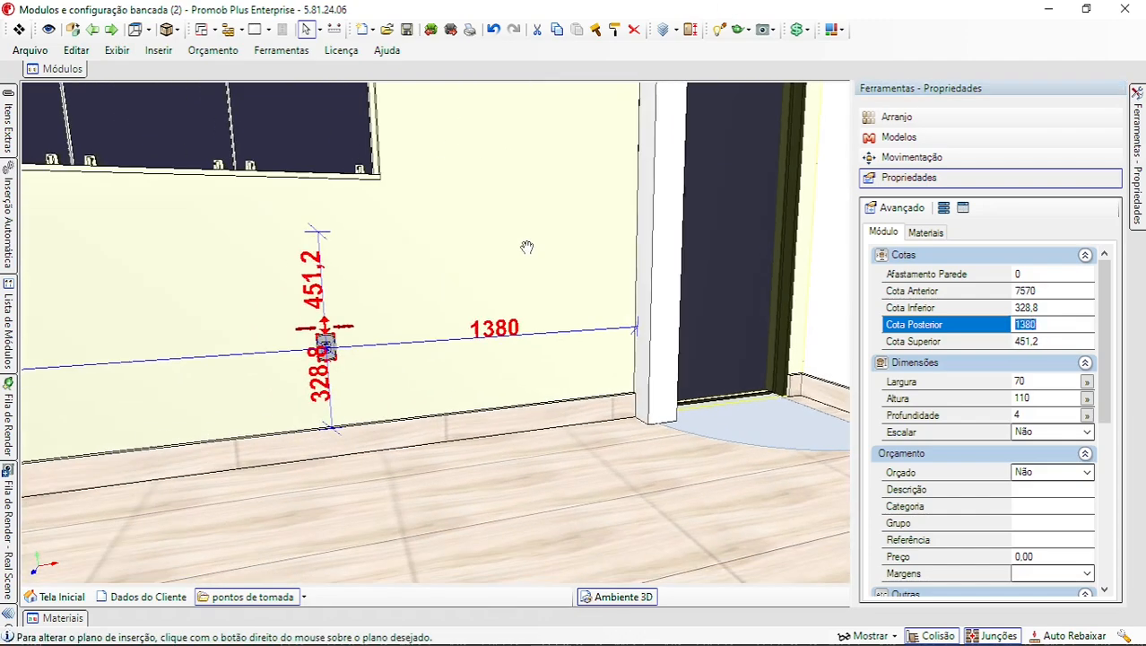
{"action": "right_click_drag", "start_coordinate": [501, 262], "coordinate": [458, 252]}
{"action": "scroll", "coordinate": [444, 269], "scroll_direction": "down", "scroll_amount": 1}
{"action": "middle_click_drag", "start_coordinate": [436, 281], "coordinate": [587, 336]}
{"action": "scroll", "coordinate": [587, 341], "scroll_direction": "up", "scroll_amount": 2}
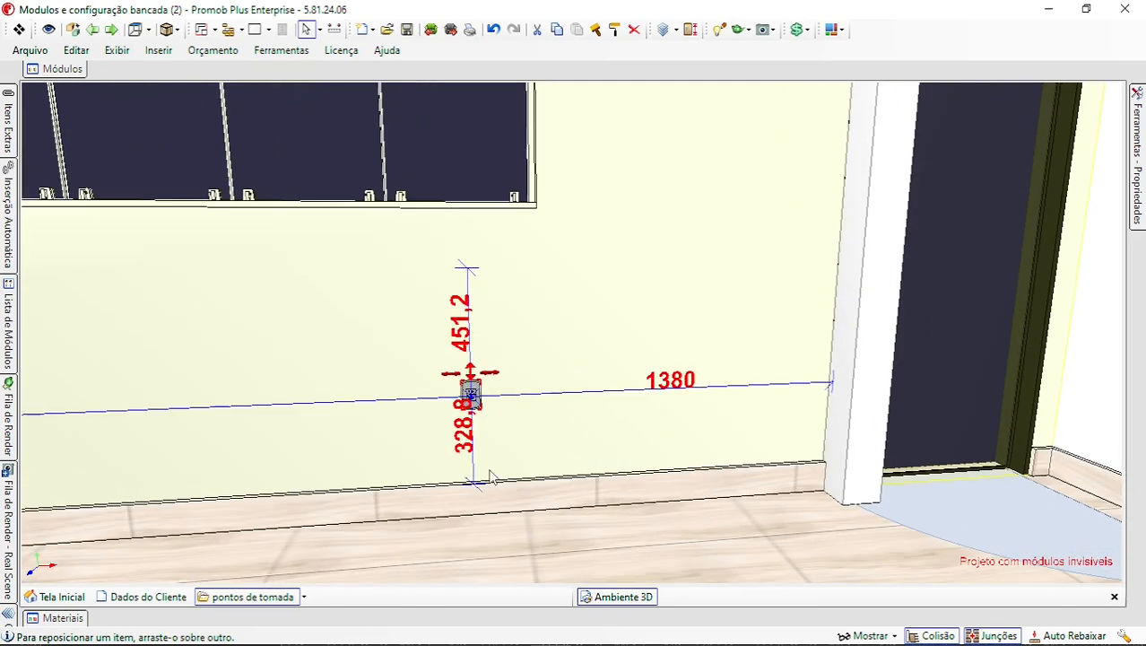
{"action": "scroll", "coordinate": [481, 411], "scroll_direction": "up", "scroll_amount": 1}
{"action": "scroll", "coordinate": [481, 411], "scroll_direction": "down", "scroll_amount": 1}
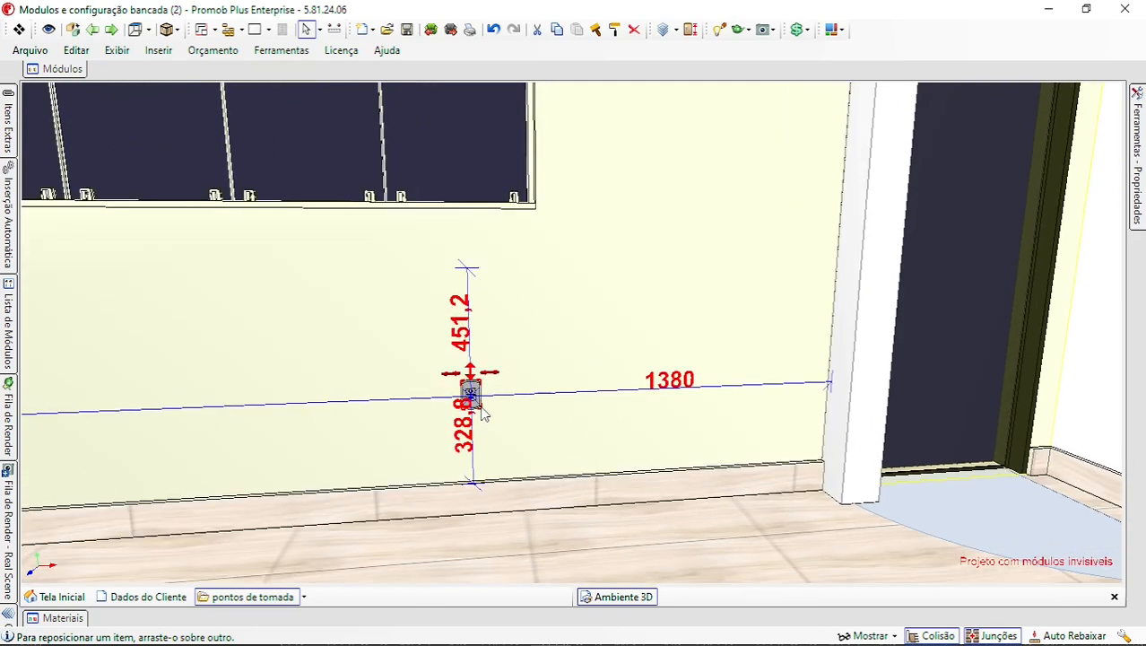
{"action": "scroll", "coordinate": [481, 411], "scroll_direction": "up", "scroll_amount": 1}
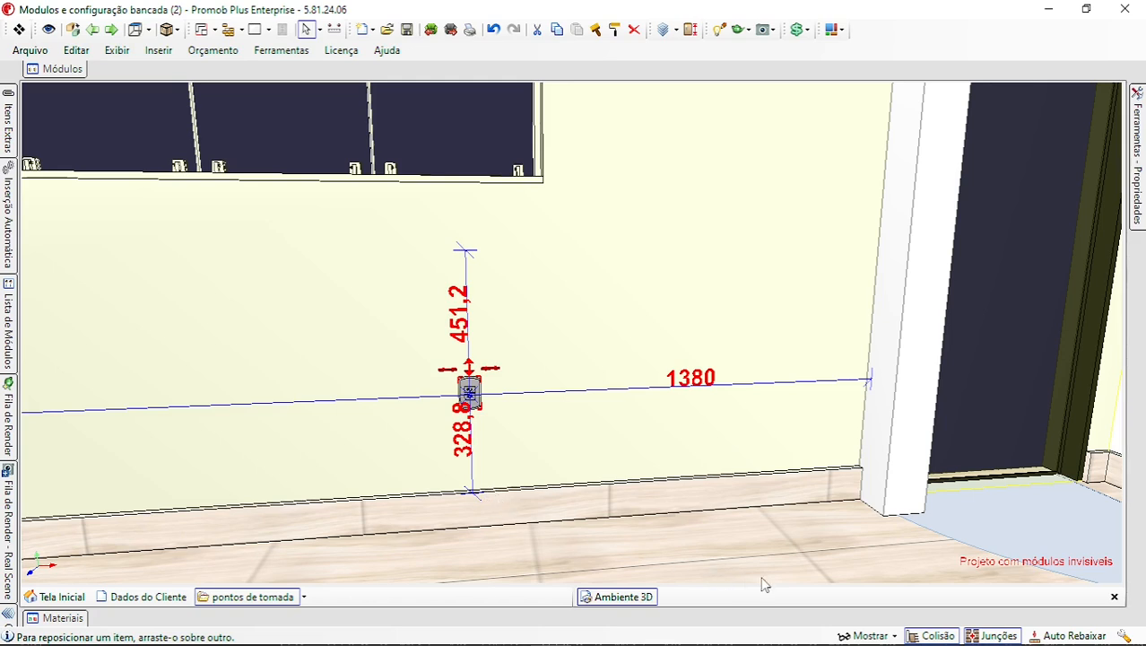
Turn off Colisão and set the outlet's Cota Inferior to 450, referenced to the floor
{"action": "left_click", "coordinate": [934, 637]}
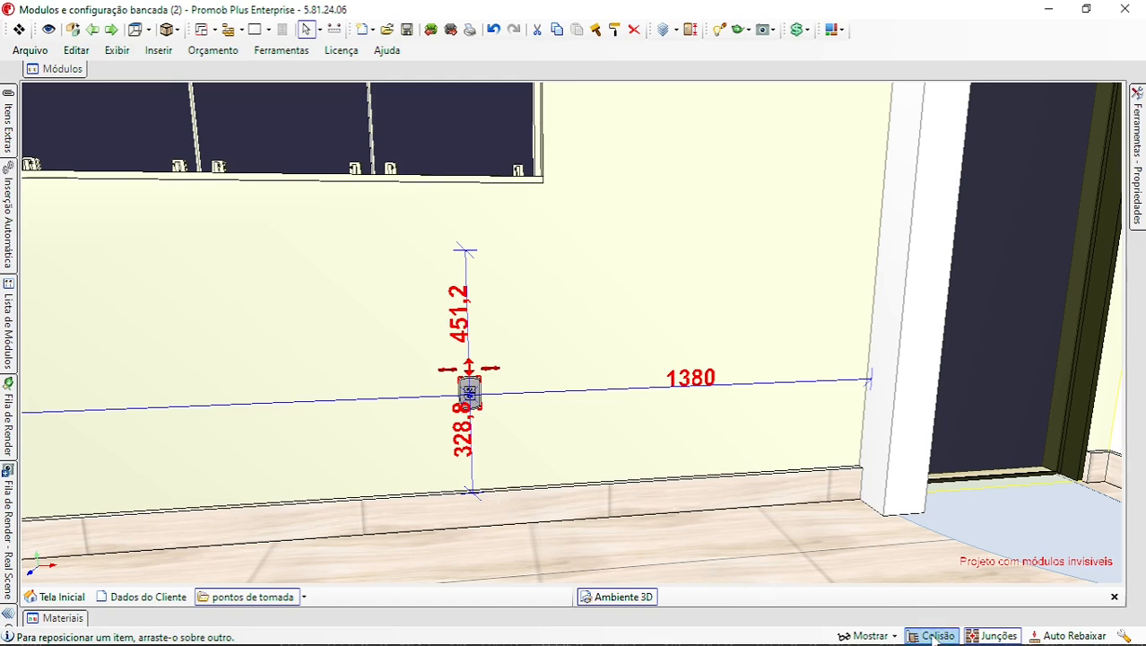
{"action": "left_click", "coordinate": [469, 392]}
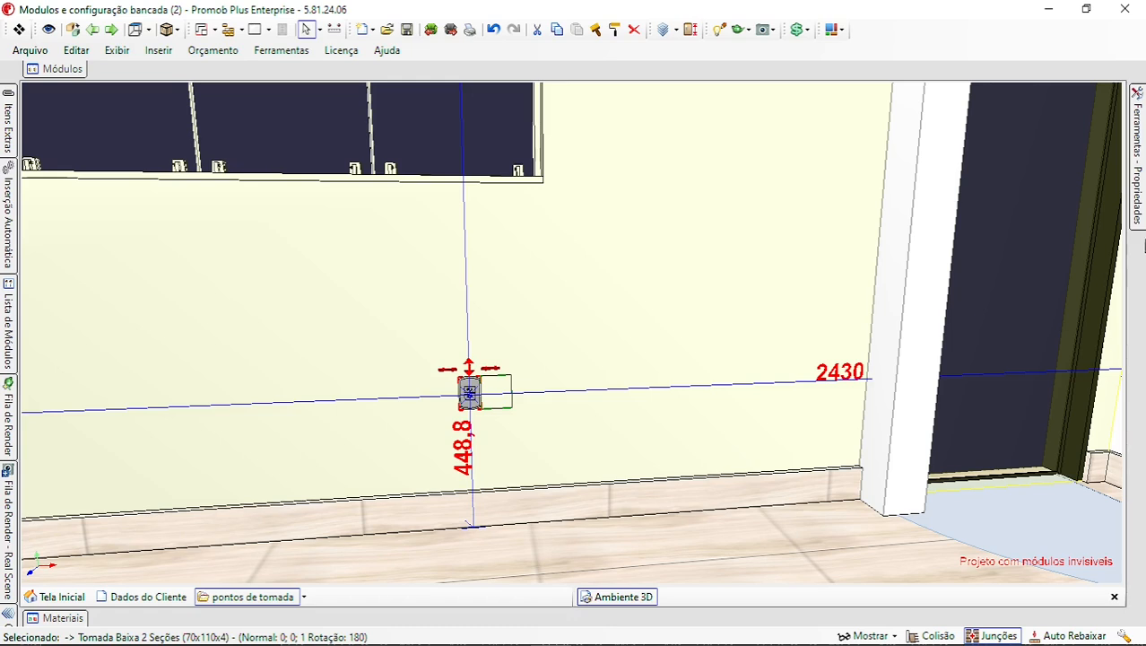
{"action": "mouse_move", "coordinate": [1141, 212]}
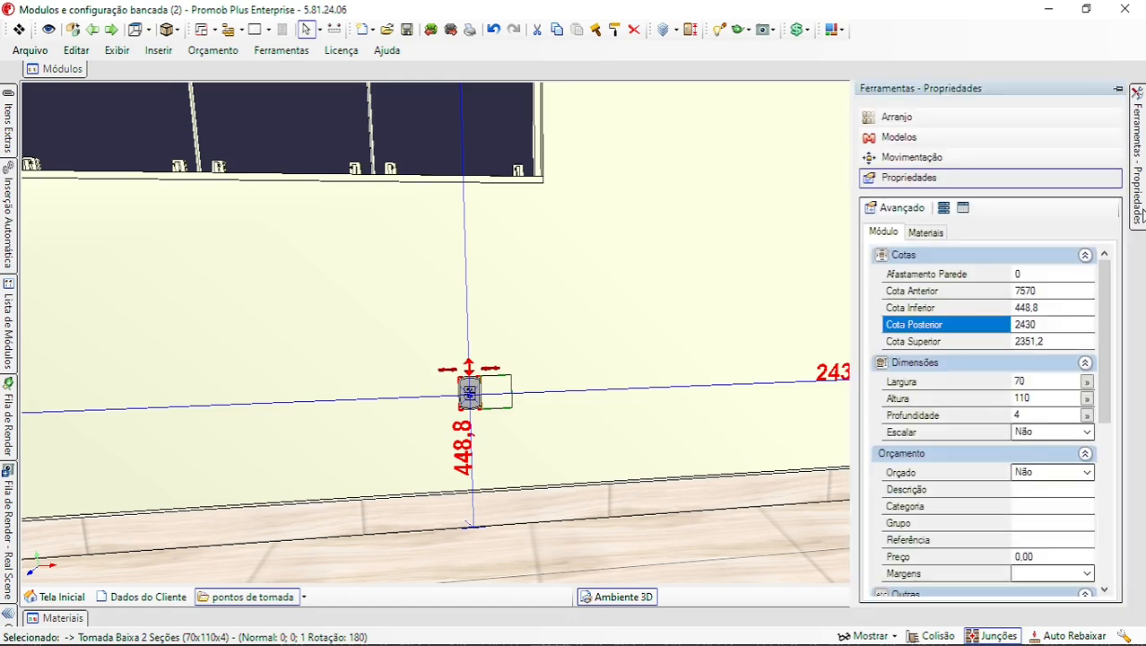
{"action": "left_click", "coordinate": [1047, 309]}
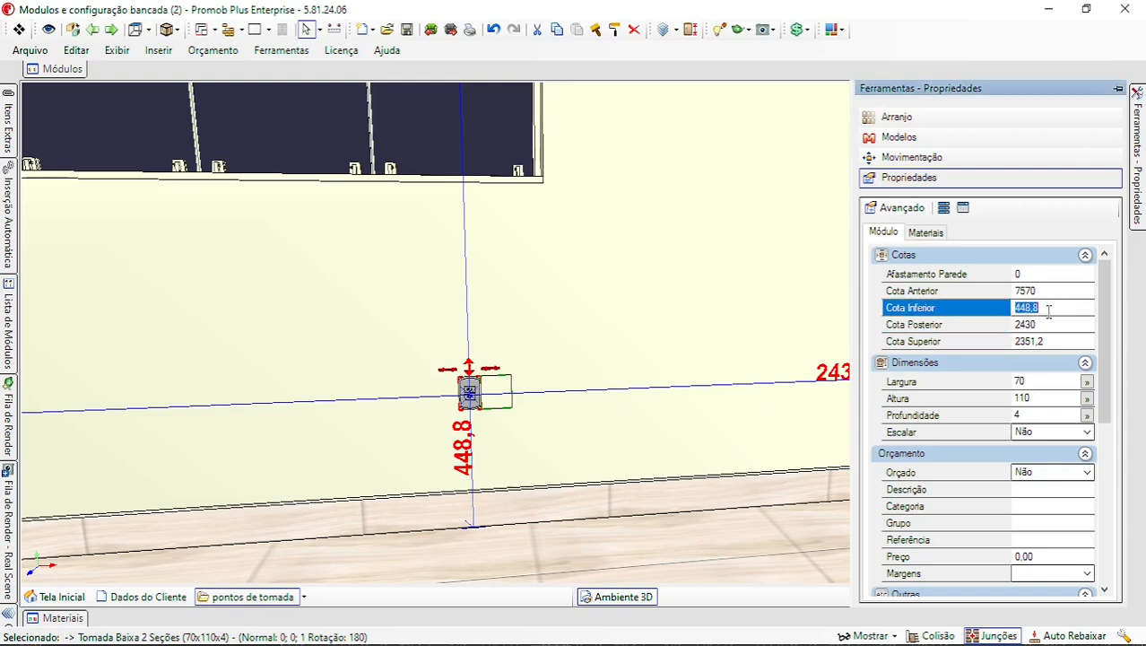
{"action": "type", "text": "450"}
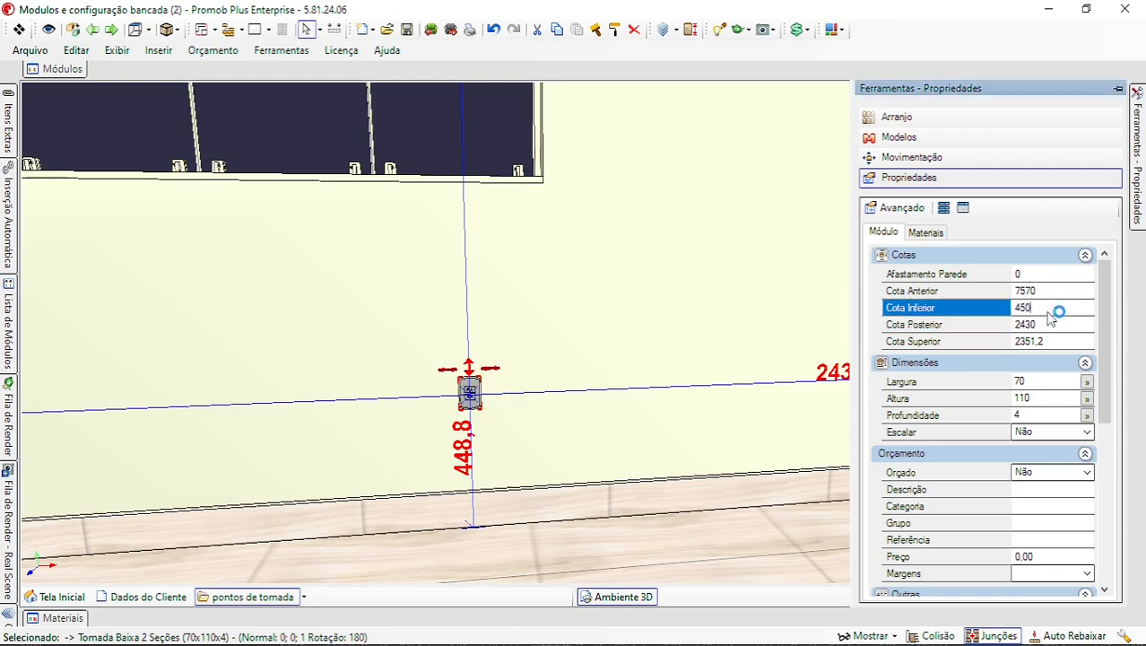
{"action": "key", "text": "Return"}
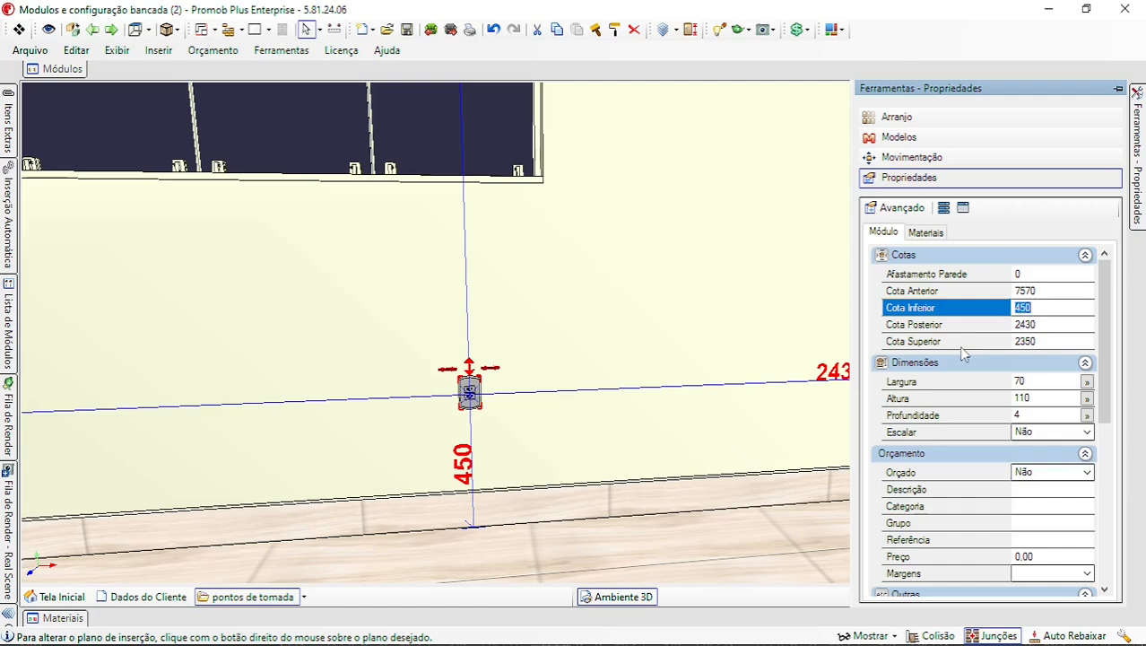
Set up a linear Arranjo of the outlet with 2 items upward along Z, spaced 200
{"action": "middle_click_drag", "start_coordinate": [728, 358], "coordinate": [634, 396]}
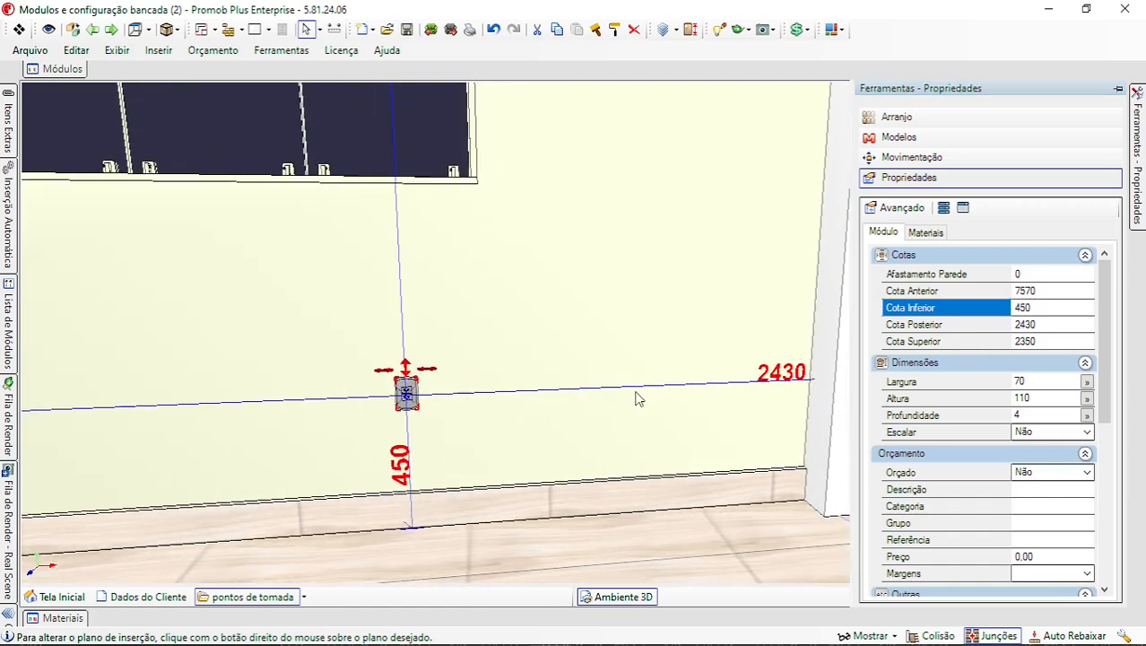
{"action": "middle_click_drag", "start_coordinate": [432, 406], "coordinate": [708, 408]}
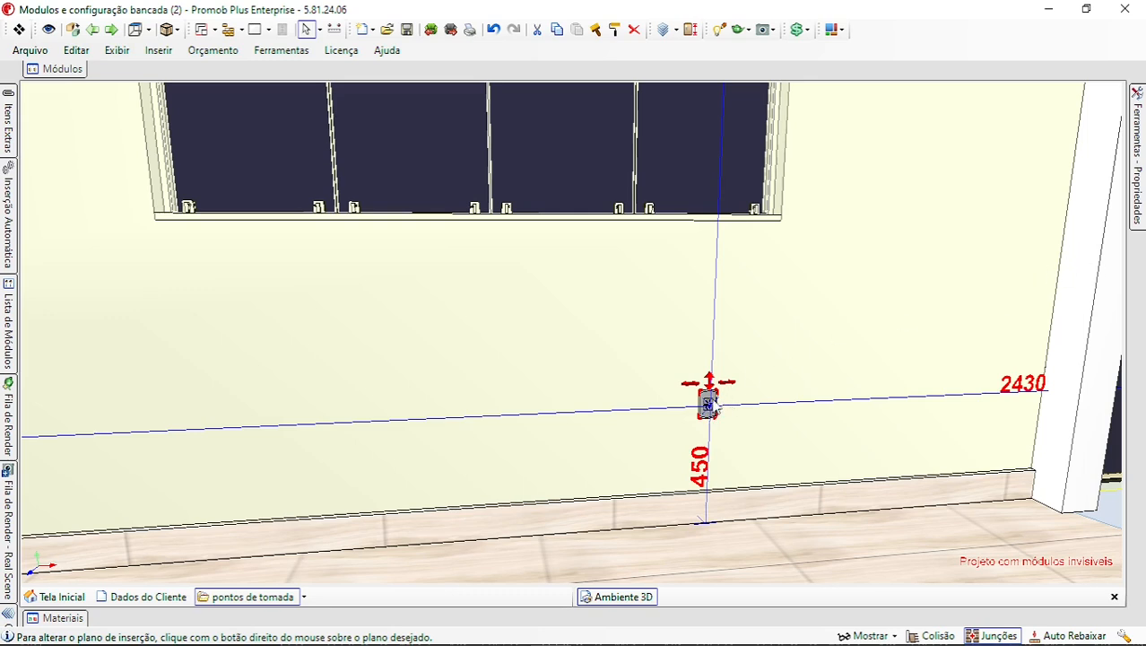
{"action": "mouse_move", "coordinate": [1139, 211]}
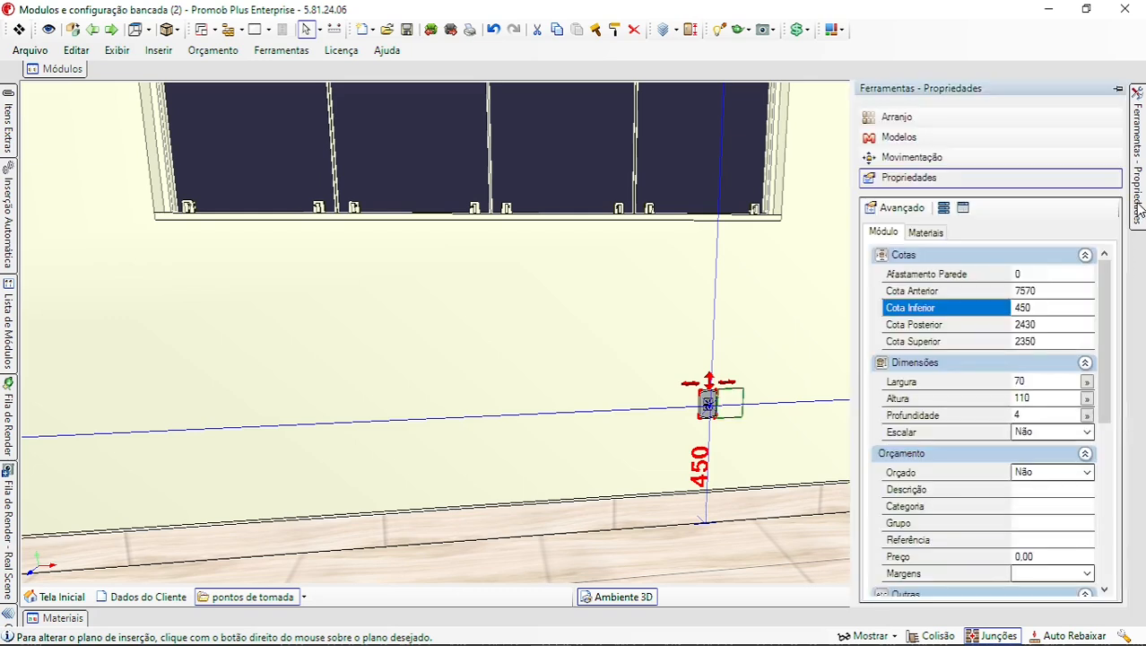
{"action": "left_click", "coordinate": [895, 118]}
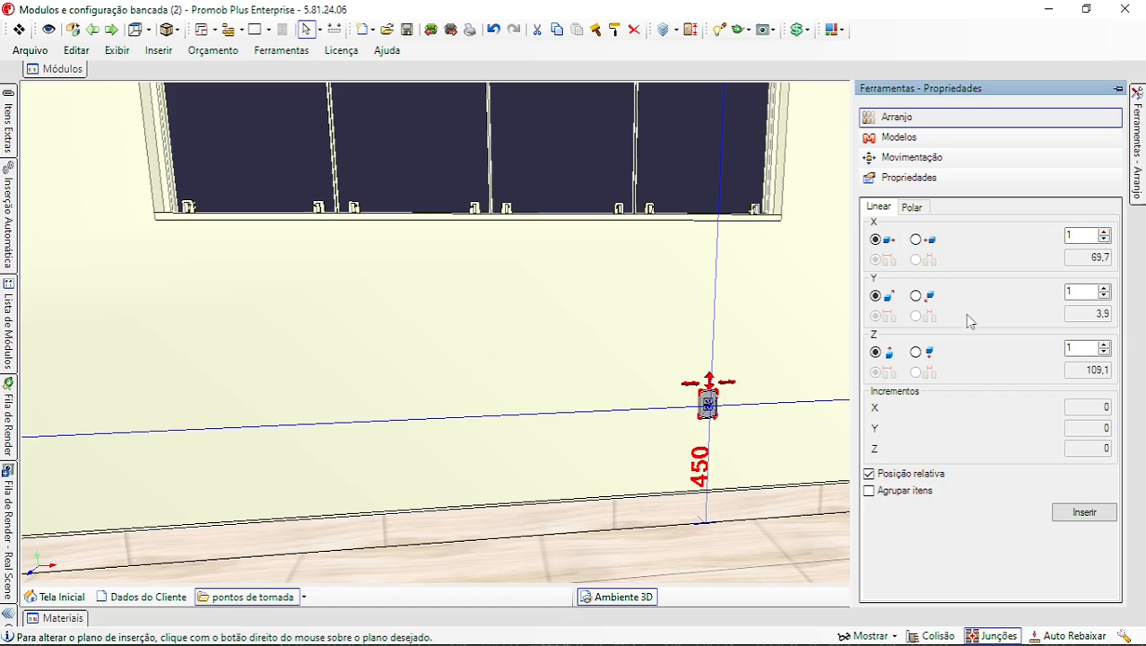
{"action": "left_click", "coordinate": [1104, 344]}
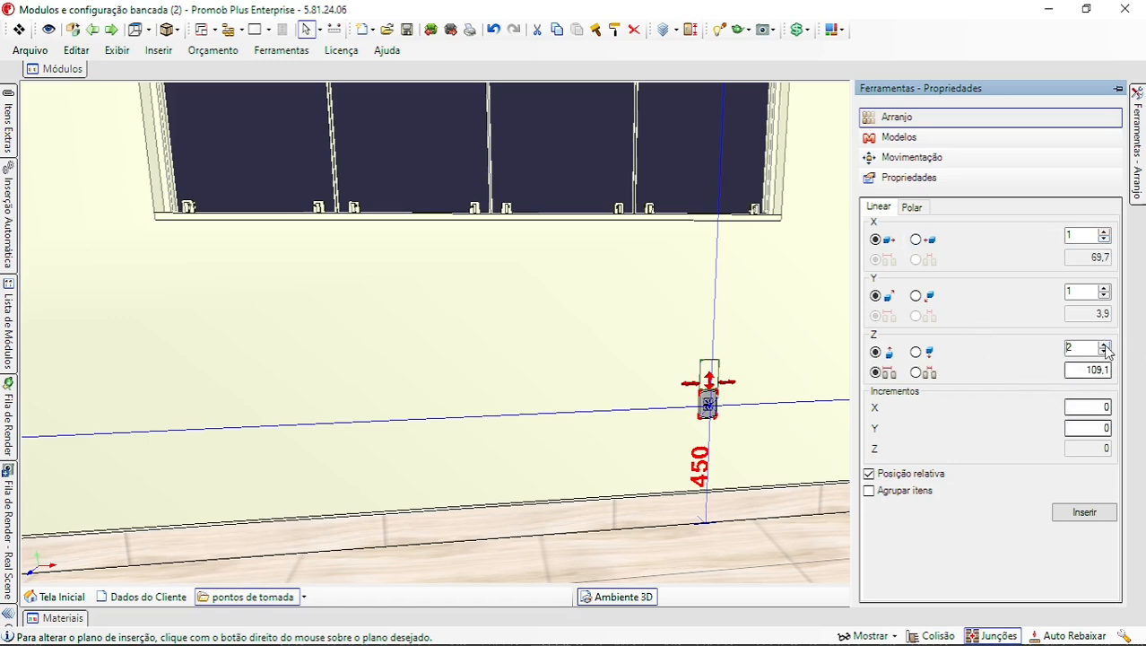
{"action": "double_click", "coordinate": [1098, 370]}
{"action": "type", "text": "200"}
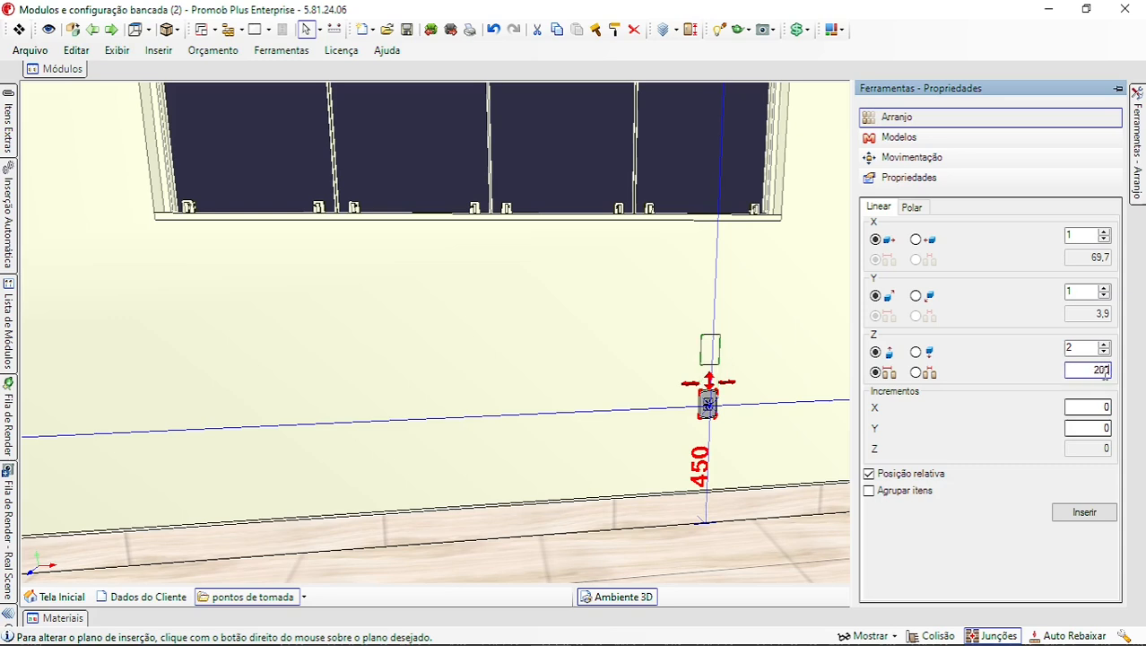
Add 3 items along X to the outlet array, running away from the door at a spacing of 1000
{"action": "left_click", "coordinate": [1106, 231]}
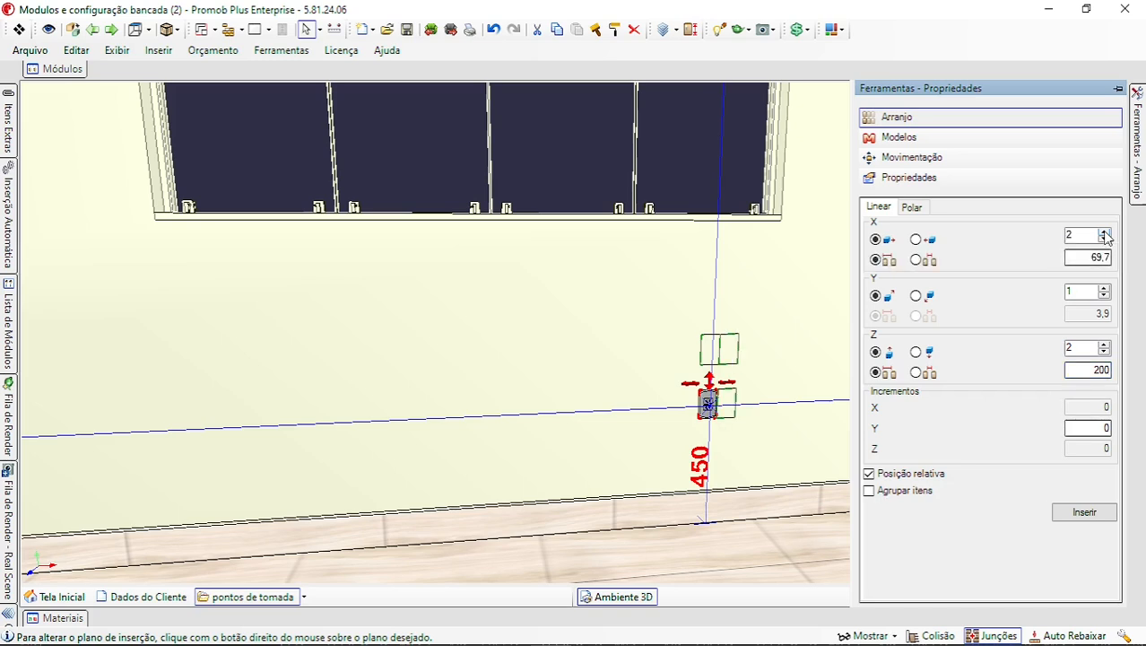
{"action": "left_click", "coordinate": [915, 239]}
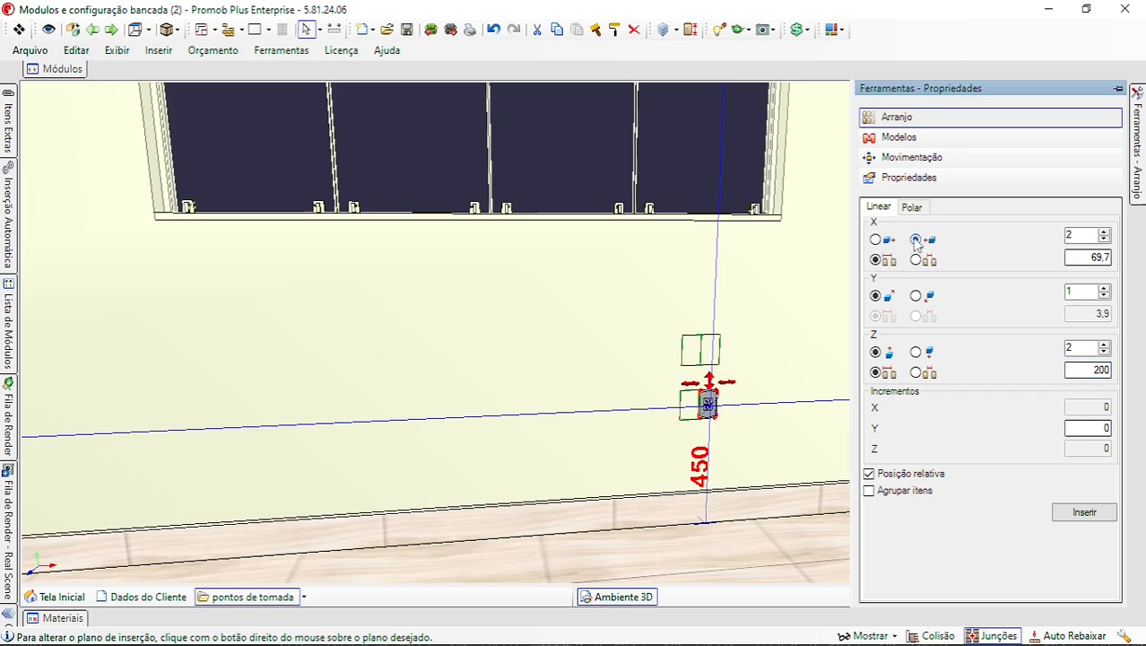
{"action": "left_click", "coordinate": [1107, 232]}
{"action": "double_click", "coordinate": [1108, 258]}
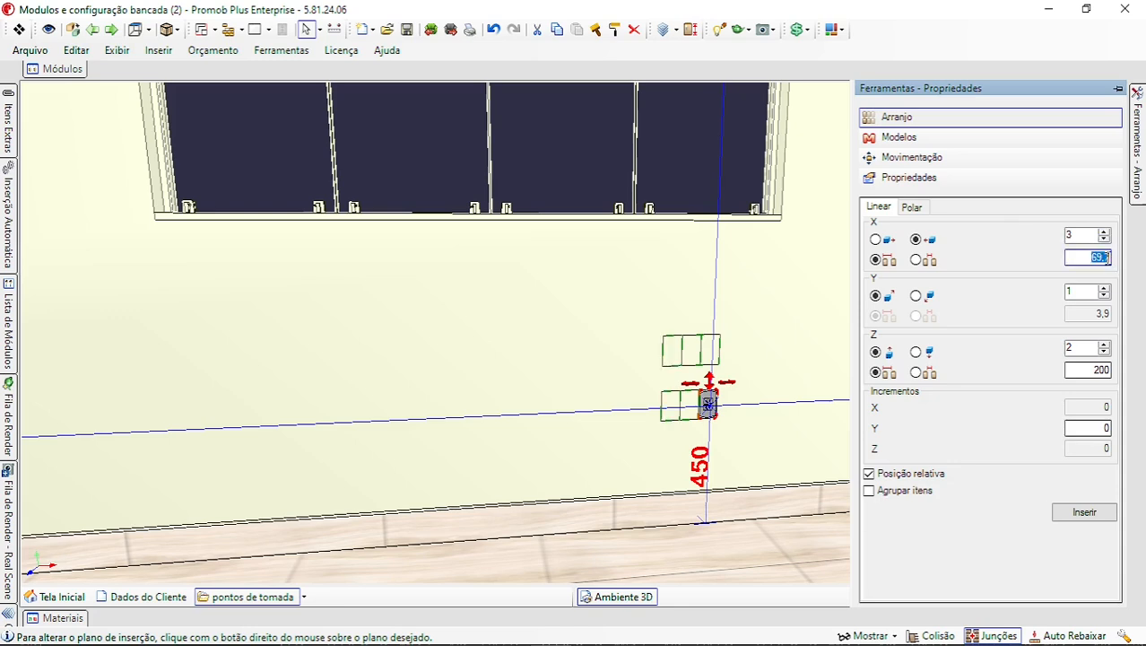
{"action": "type", "text": "1000"}
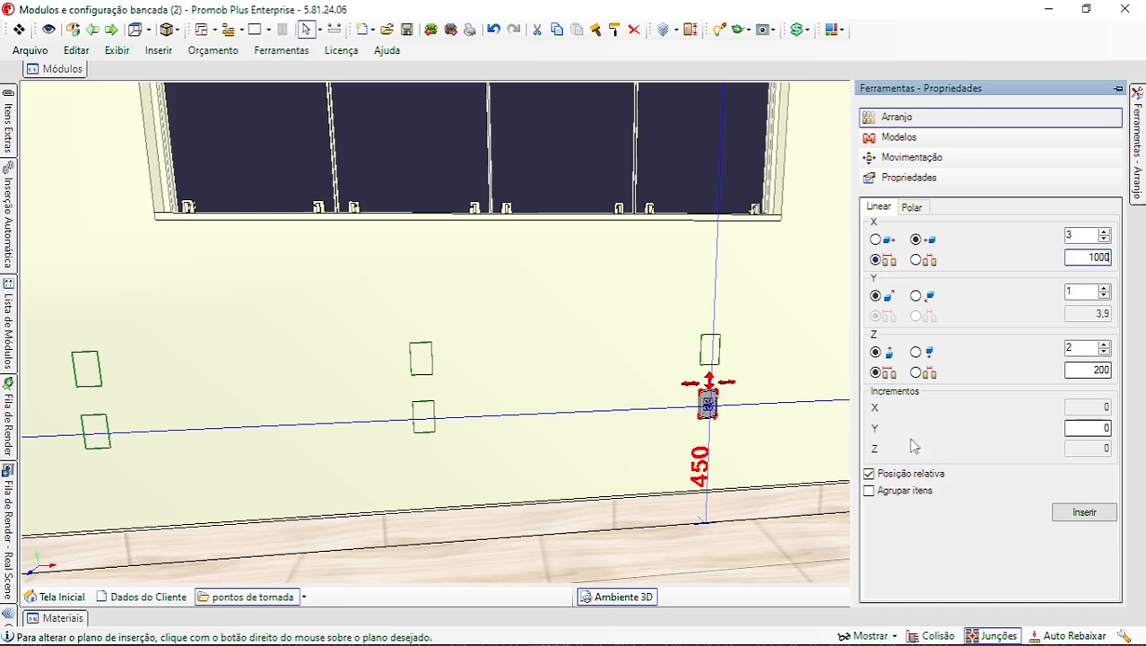
Enable Agrupar itens and insert the outlet array on the wall
{"action": "left_click", "coordinate": [869, 492]}
{"action": "left_click", "coordinate": [1082, 514]}
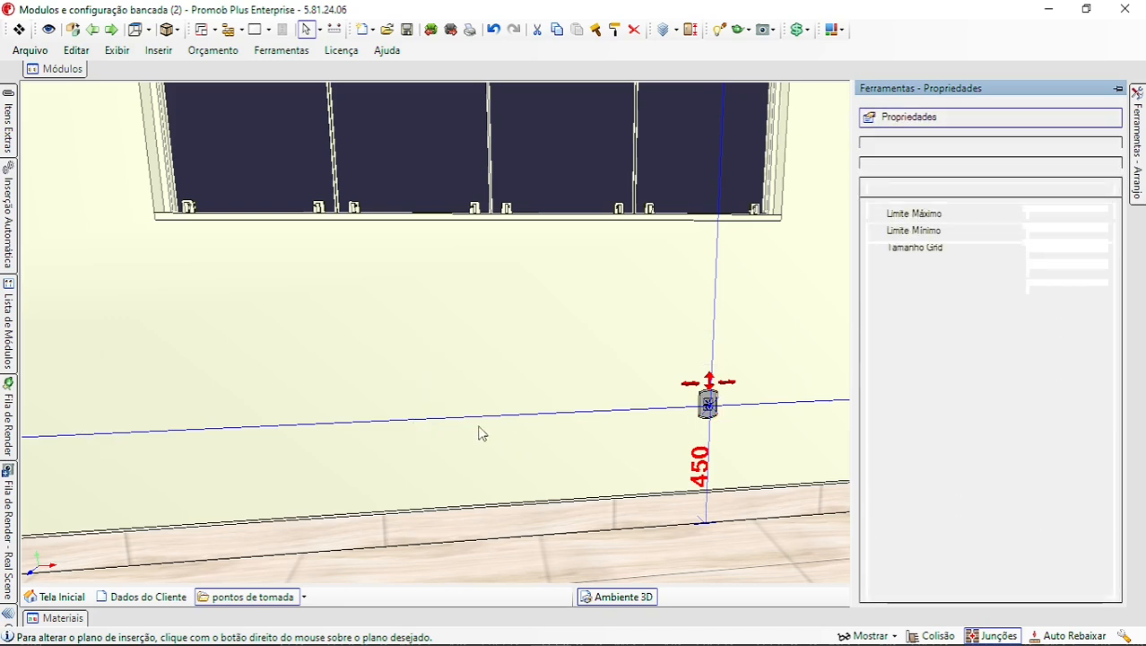
{"action": "scroll", "coordinate": [482, 433], "scroll_direction": "down", "scroll_amount": 5}
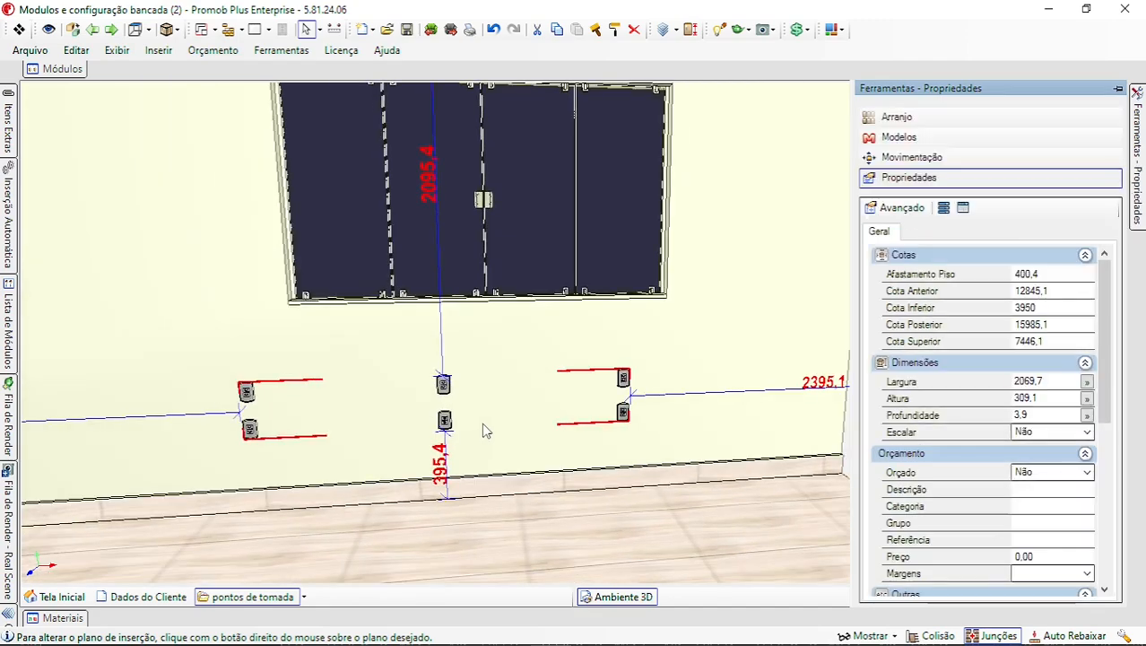
{"action": "middle_click_drag", "start_coordinate": [487, 430], "coordinate": [532, 408]}
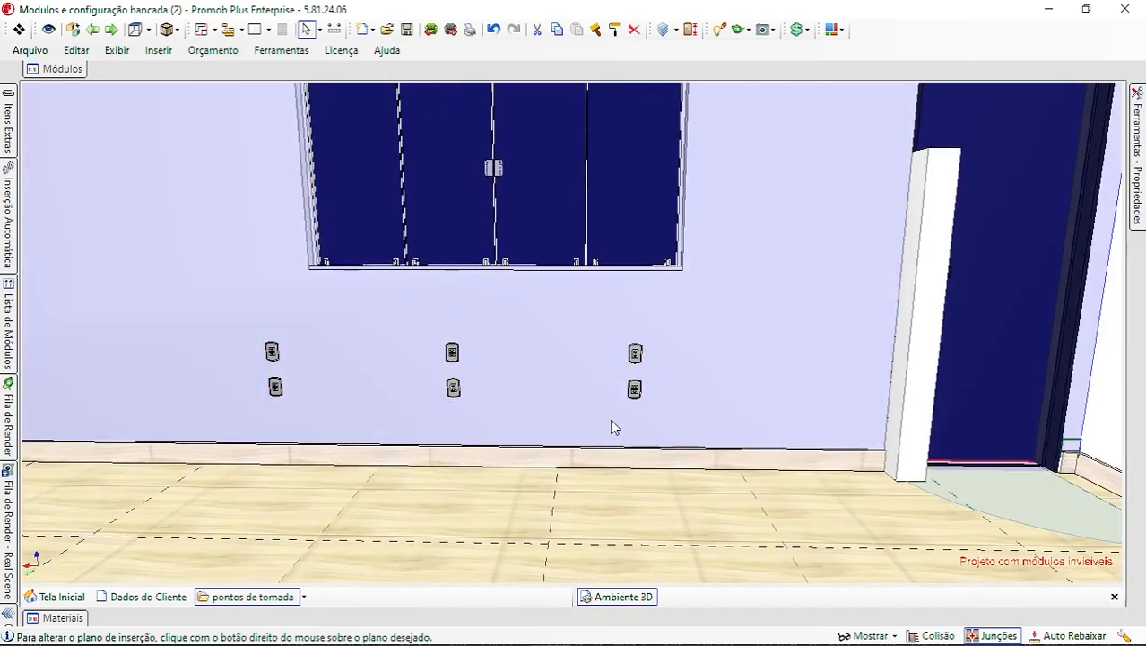
Place an Interruptor 3 Seções on the wall between window and door, about 1217 above the floor and 1250 from the adjoining wall
{"action": "left_click", "coordinate": [611, 426]}
{"action": "middle_click_drag", "start_coordinate": [614, 427], "coordinate": [676, 461]}
{"action": "scroll", "coordinate": [688, 427], "scroll_direction": "up", "scroll_amount": 1}
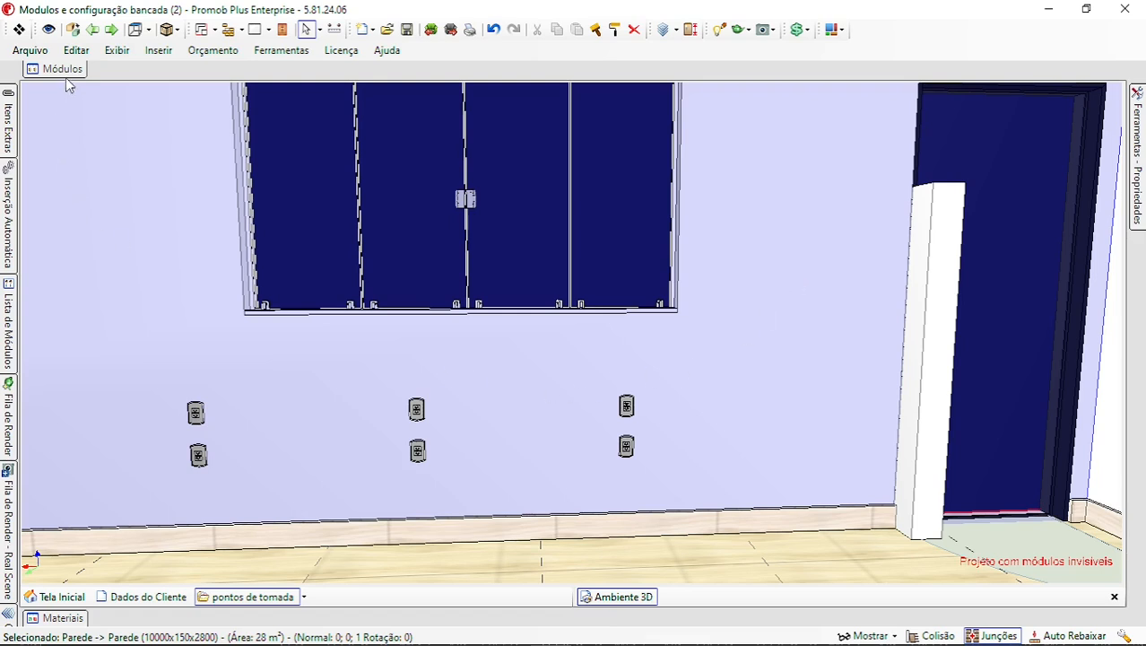
{"action": "mouse_move", "coordinate": [68, 75]}
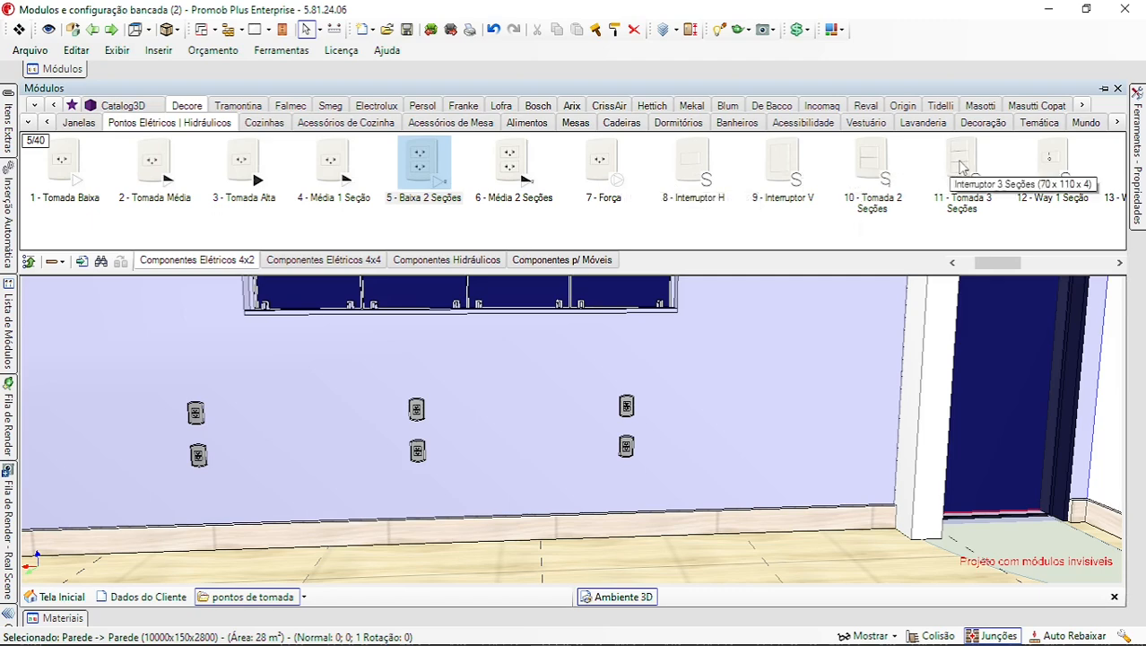
{"action": "left_click", "coordinate": [962, 165]}
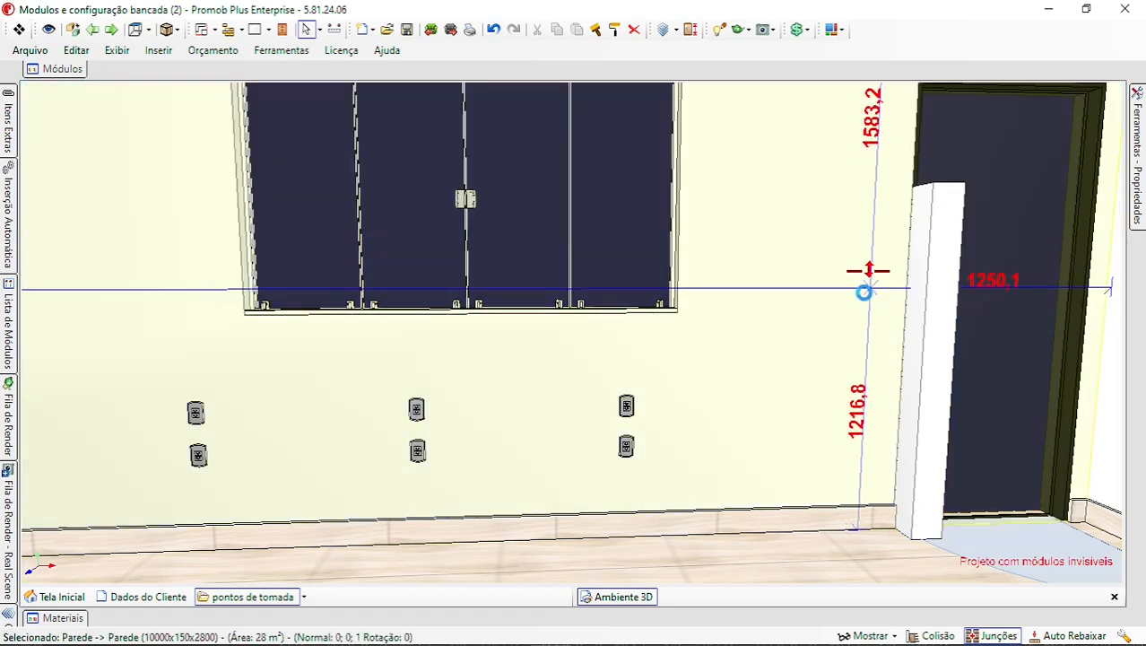
{"action": "left_click", "coordinate": [867, 289]}
Set the three-section switch's Cota Inferior to 1050
{"action": "middle_click_drag", "start_coordinate": [788, 351], "coordinate": [703, 323]}
{"action": "scroll", "coordinate": [770, 332], "scroll_direction": "up", "scroll_amount": 1}
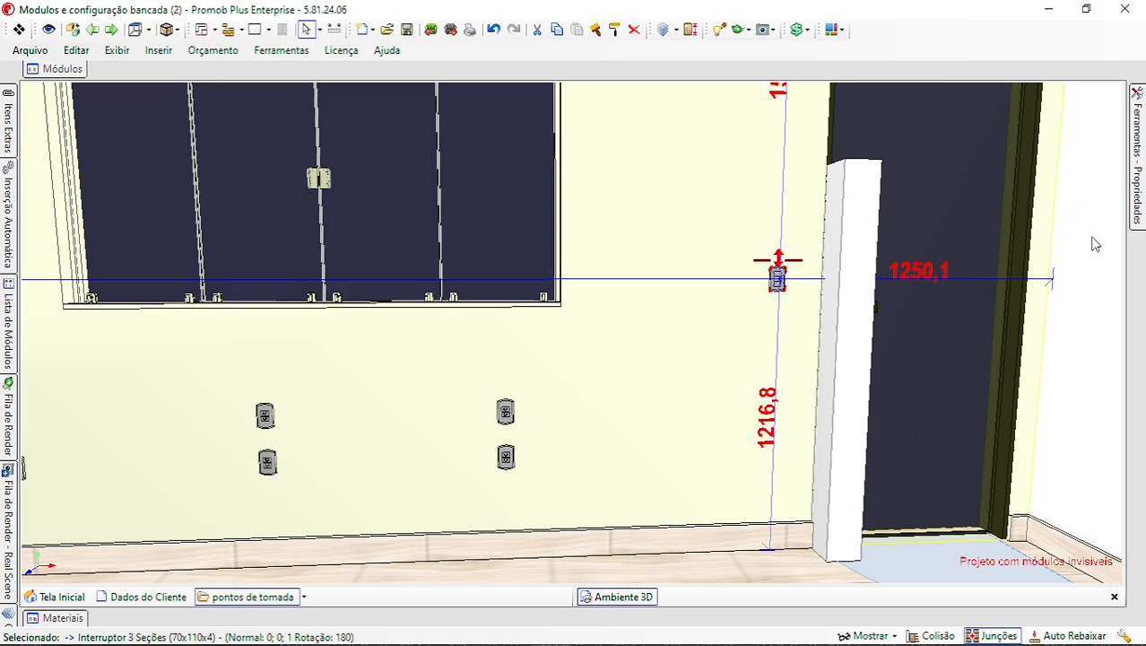
{"action": "left_click", "coordinate": [1140, 210]}
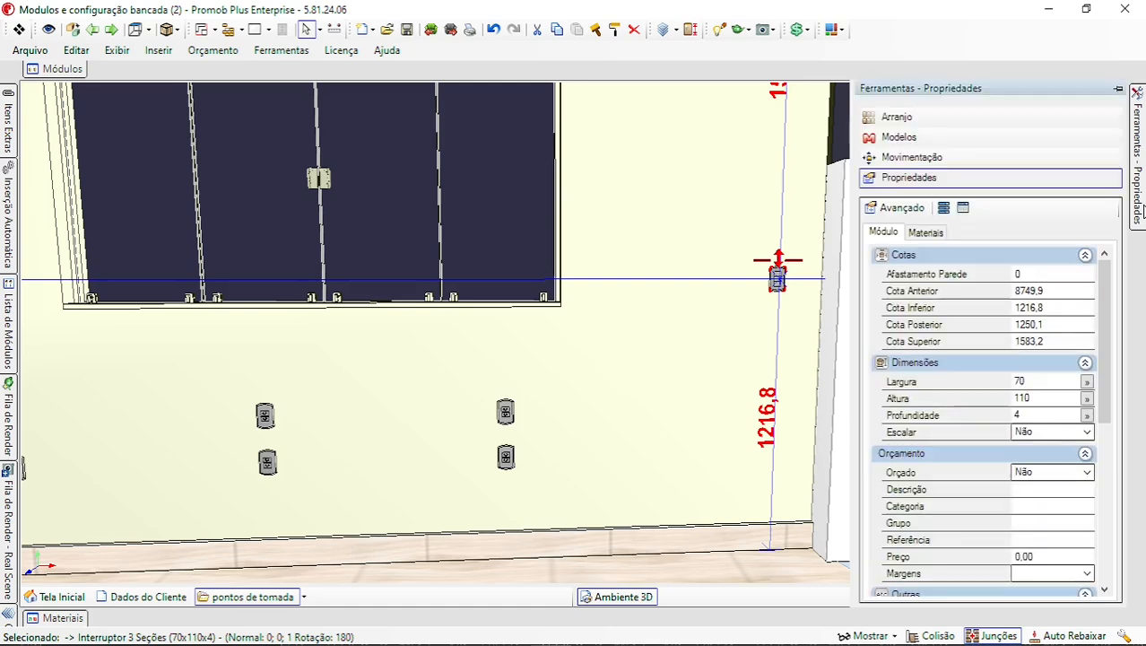
{"action": "left_click", "coordinate": [1068, 308]}
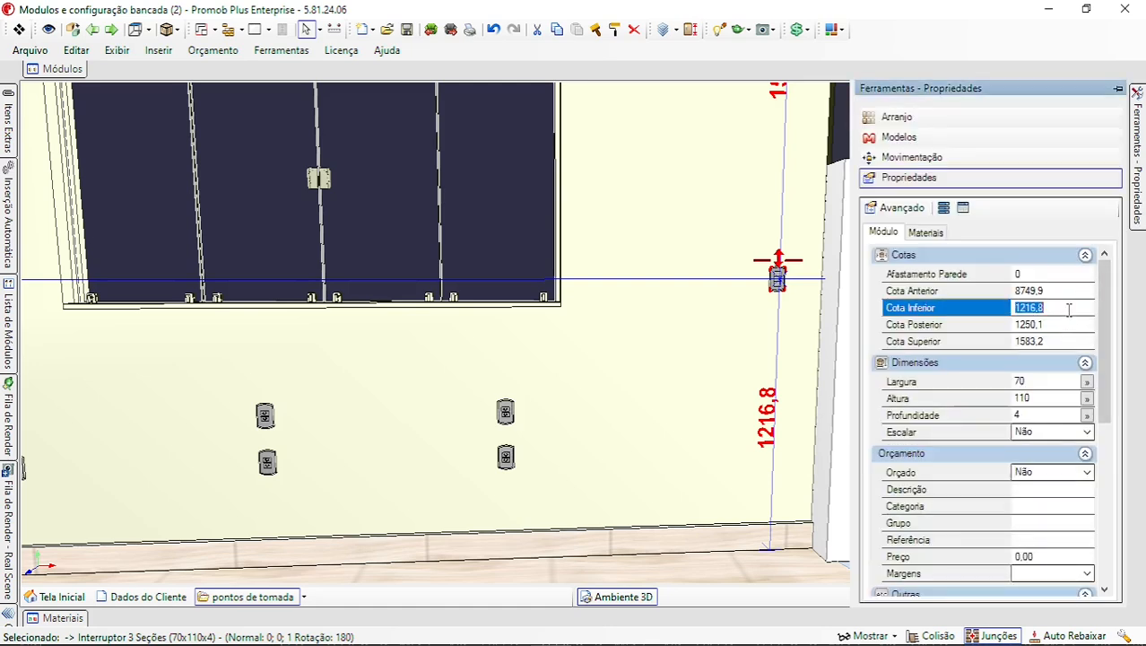
{"action": "type", "text": "1050"}
{"action": "key", "text": "Return"}
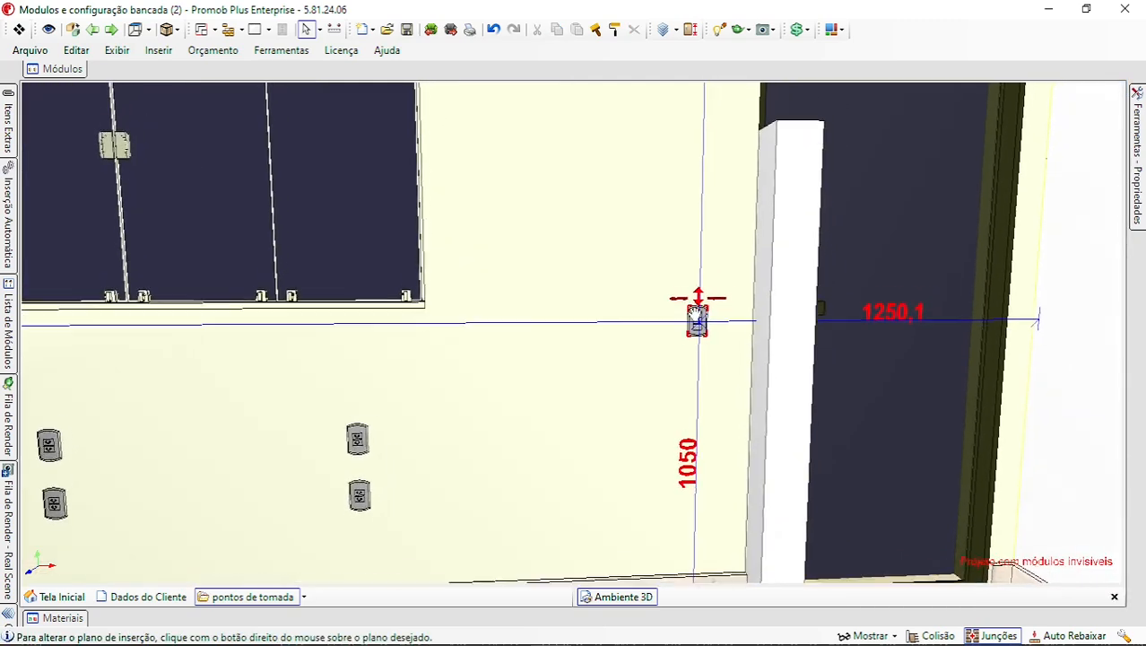
Reselect the three-section switch beside the helper column and turn Colisão back on
{"action": "middle_click_drag", "start_coordinate": [695, 313], "coordinate": [689, 336]}
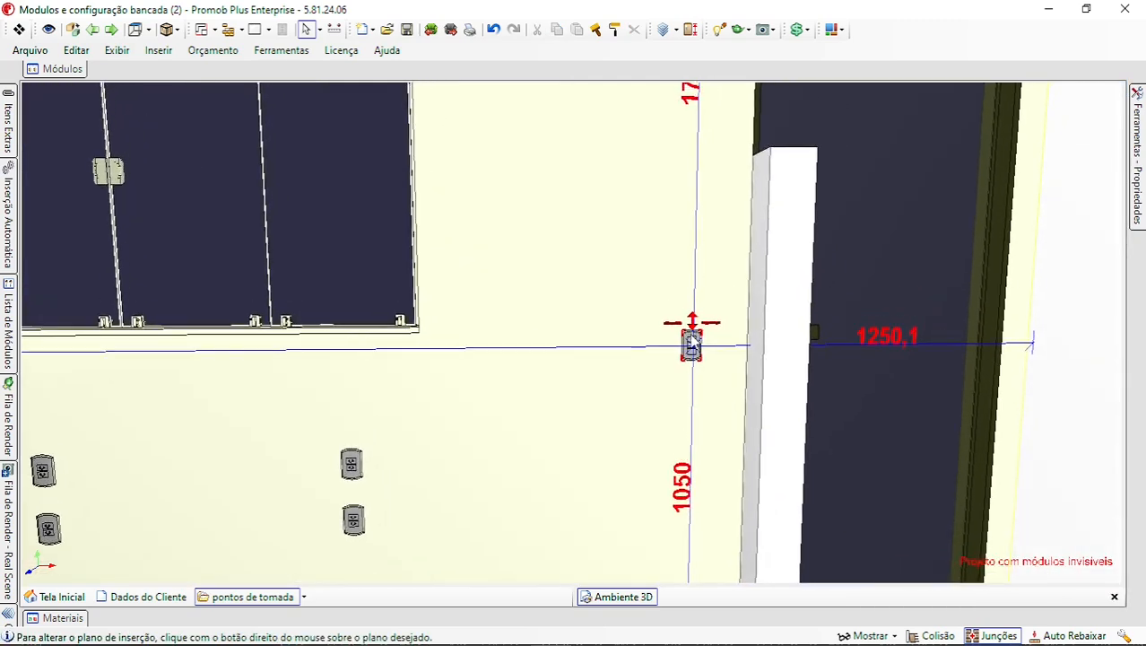
{"action": "scroll", "coordinate": [691, 342], "scroll_direction": "up", "scroll_amount": 2}
{"action": "left_click", "coordinate": [693, 347]}
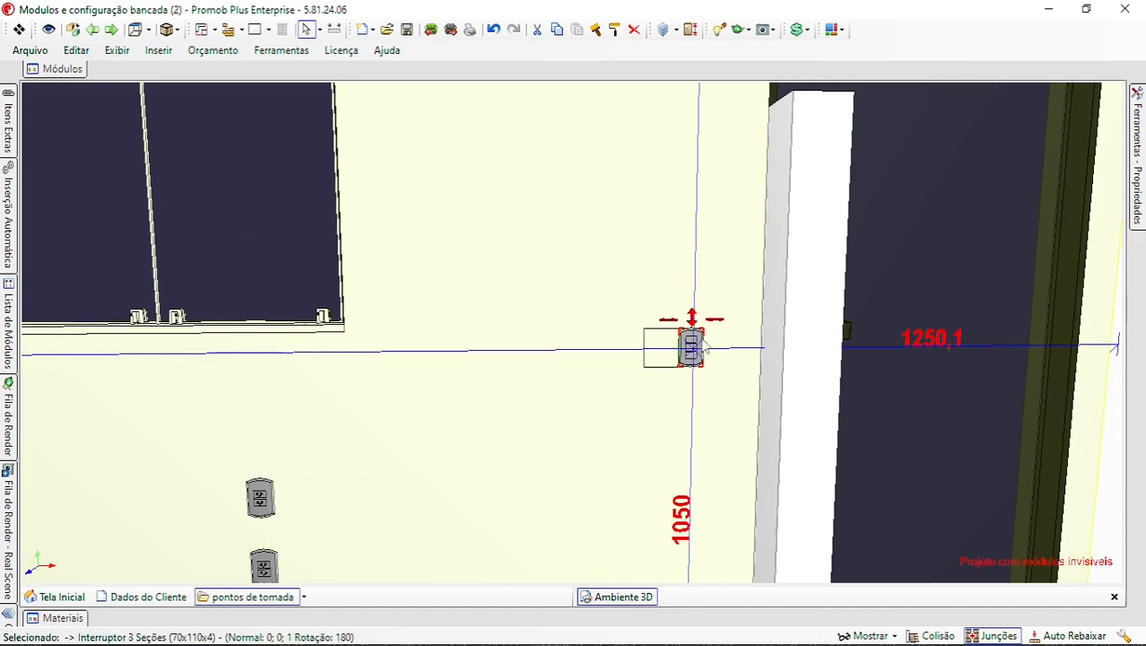
{"action": "middle_click_drag", "start_coordinate": [773, 348], "coordinate": [797, 331]}
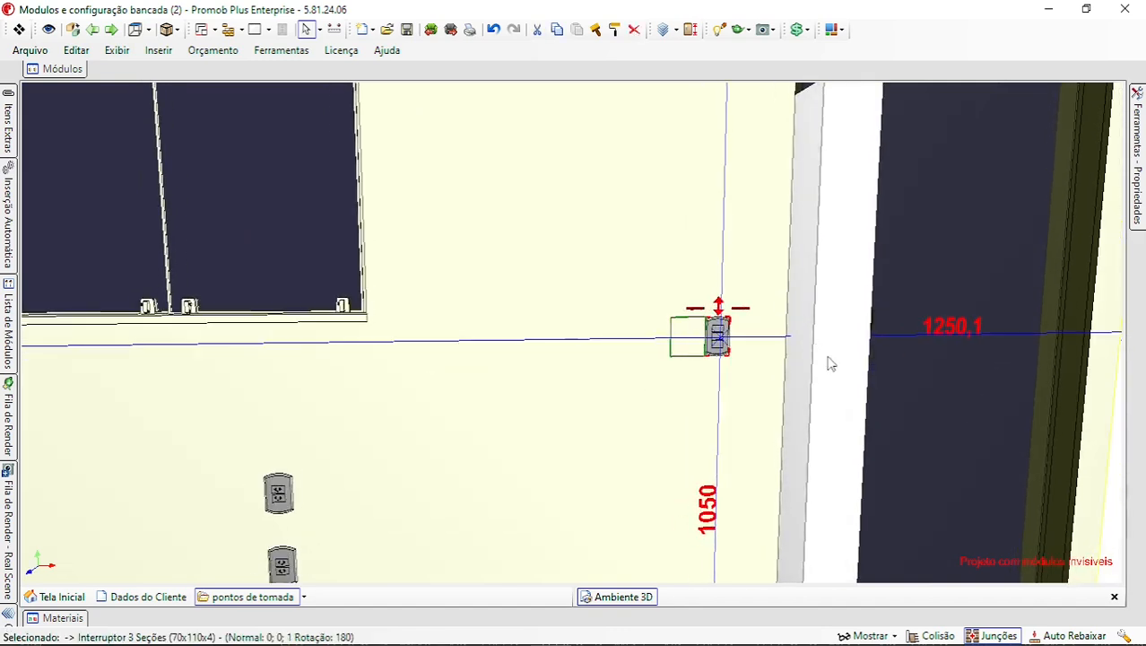
{"action": "left_click", "coordinate": [938, 636]}
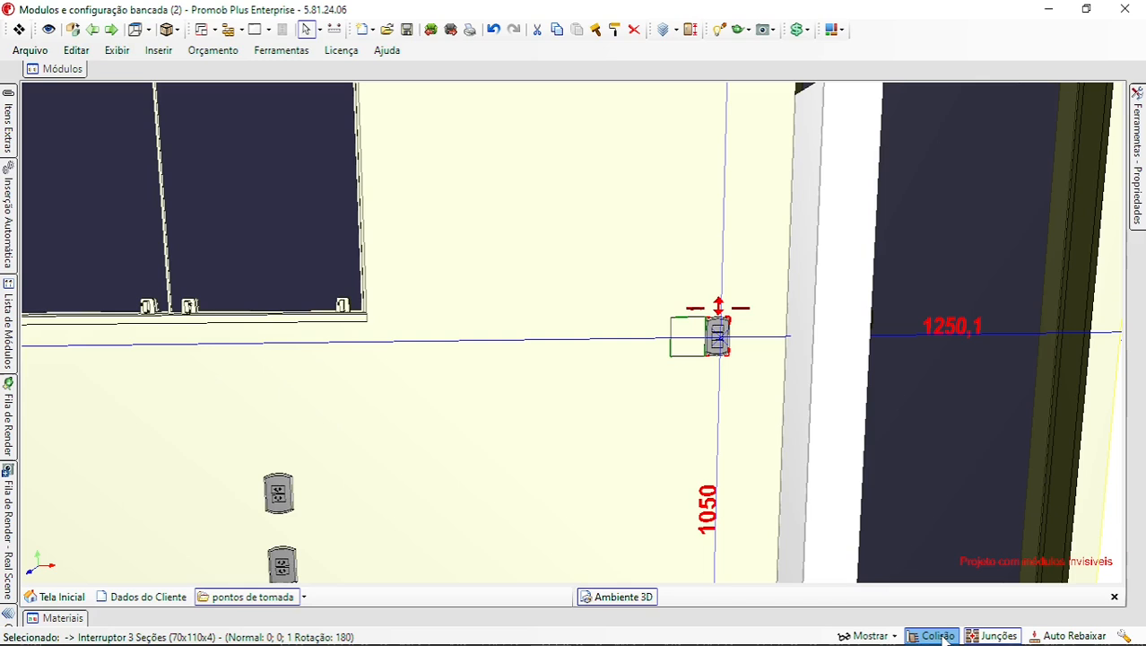
Set the three-section switch's Cota Posterior to 130 from the helper column
{"action": "left_click", "coordinate": [718, 338]}
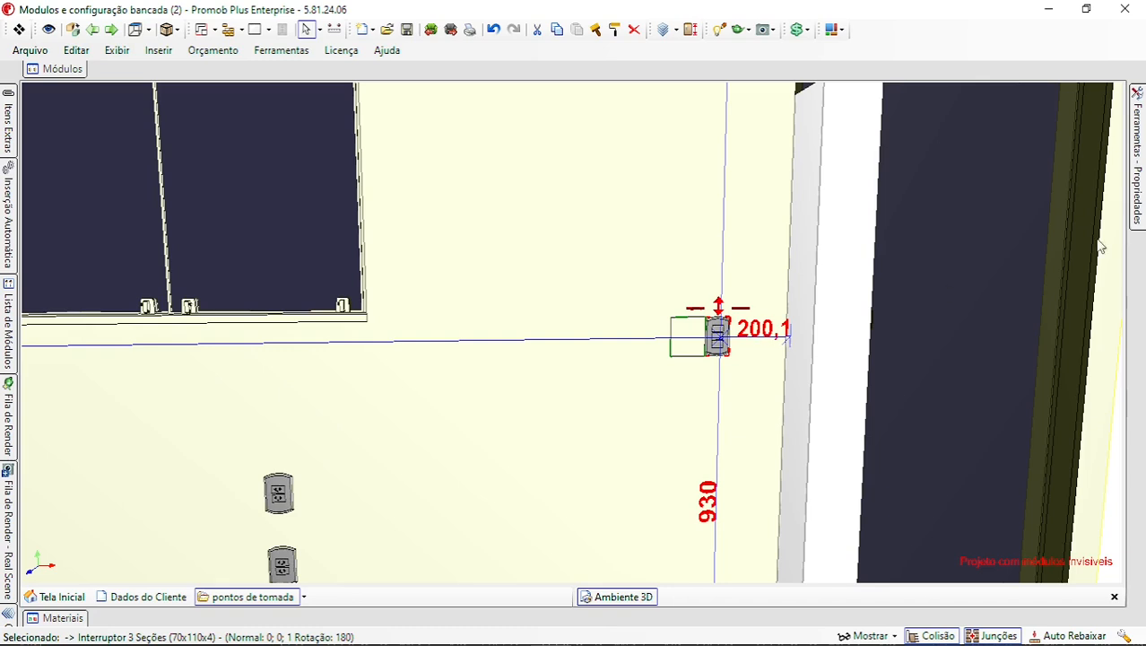
{"action": "mouse_move", "coordinate": [1141, 193]}
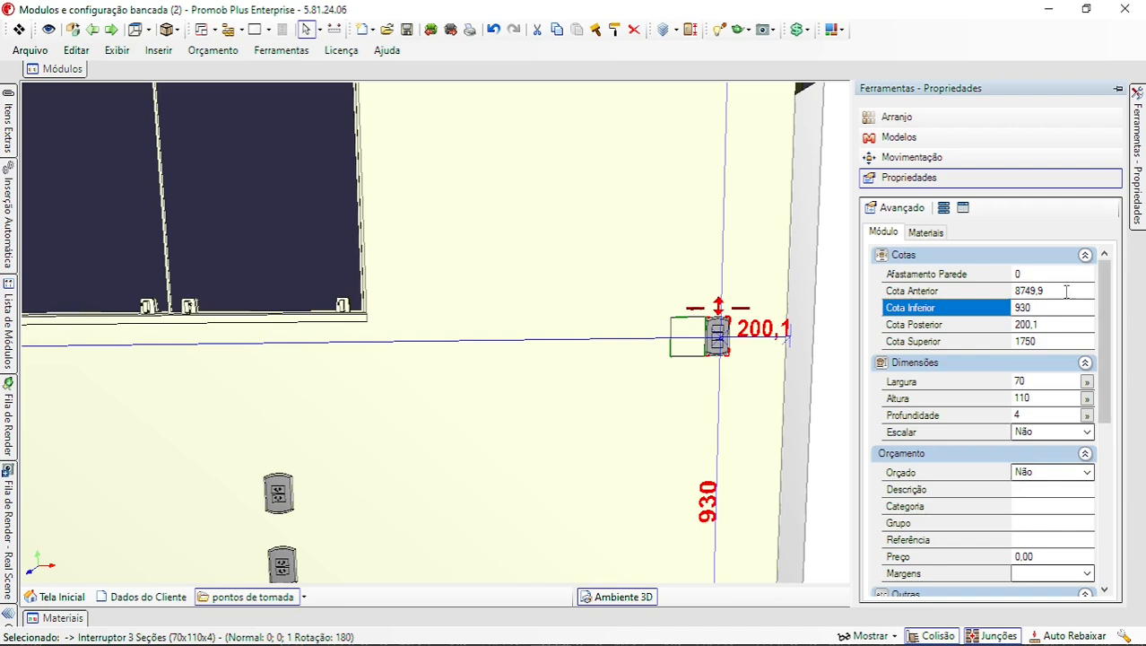
{"action": "left_click", "coordinate": [1057, 320]}
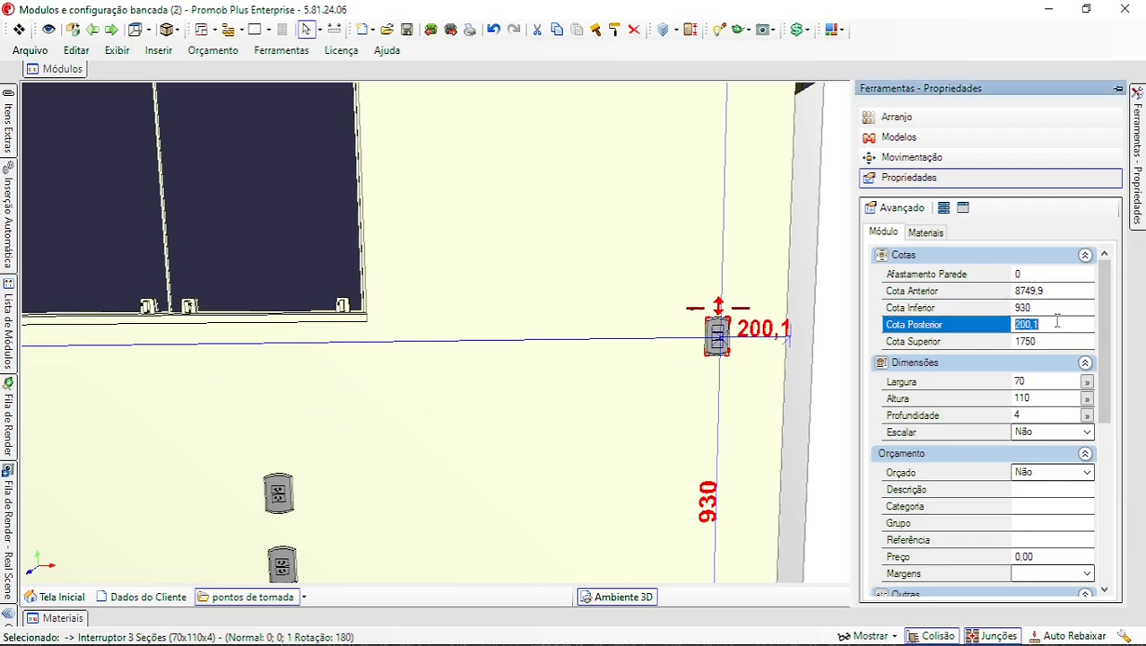
{"action": "type", "text": "130"}
{"action": "key", "text": "Return"}
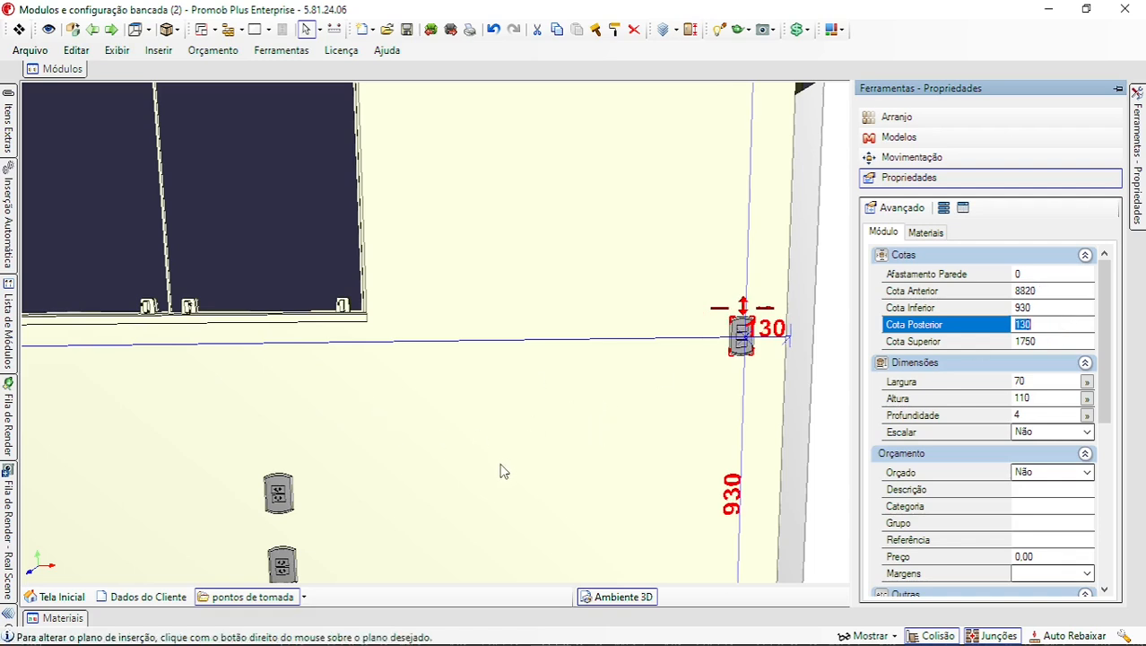
Insert a linear array of three switches at 200 spacing along X, running from the original toward the window
{"action": "left_click", "coordinate": [897, 118]}
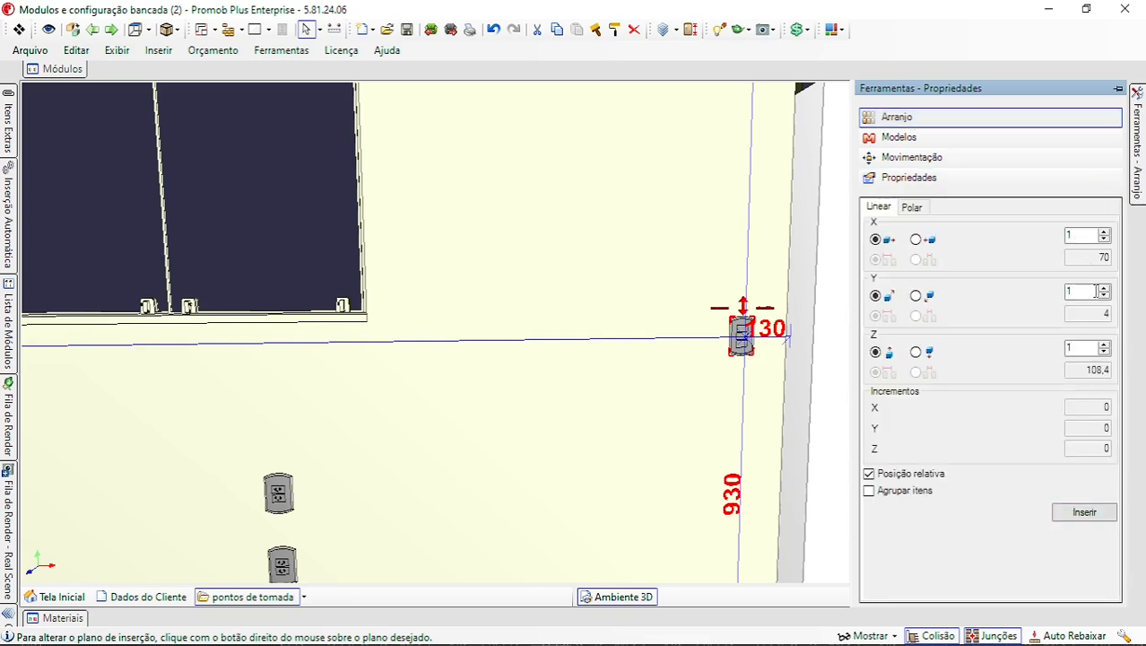
{"action": "left_click", "coordinate": [916, 240]}
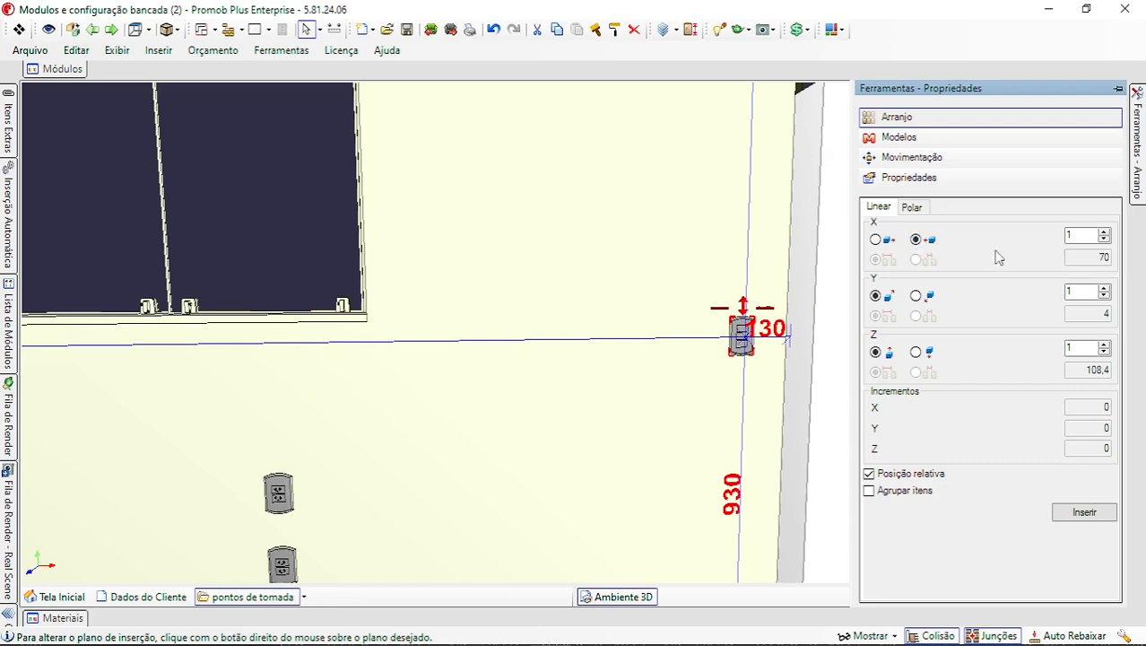
{"action": "left_click", "coordinate": [1105, 232]}
{"action": "left_click", "coordinate": [1105, 232]}
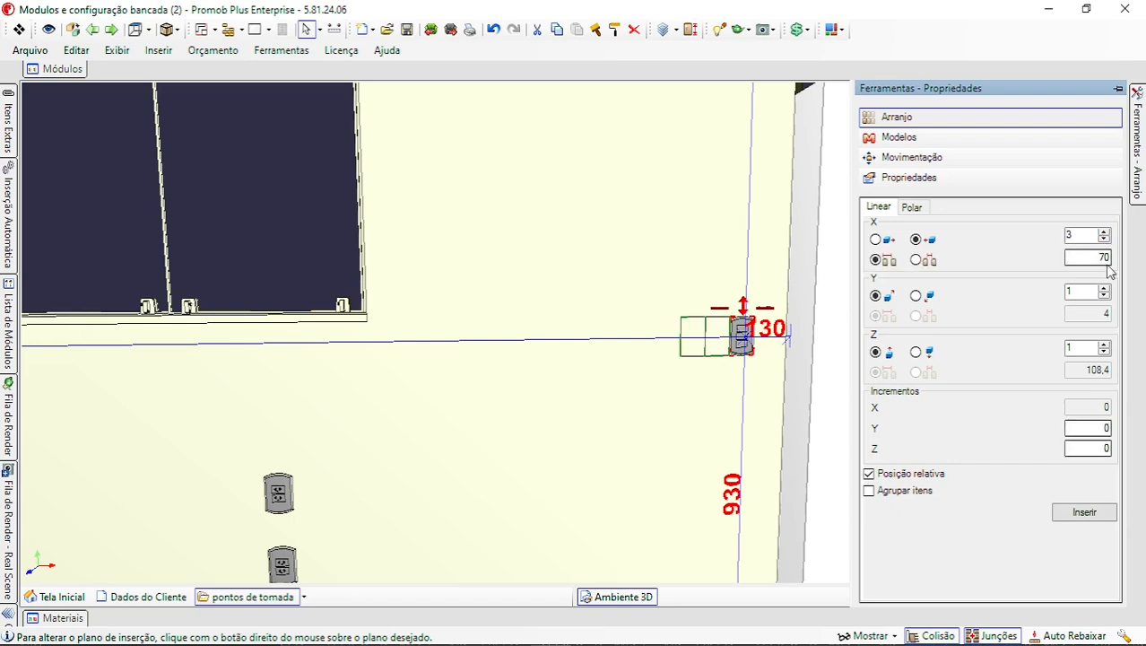
{"action": "double_click", "coordinate": [1108, 258]}
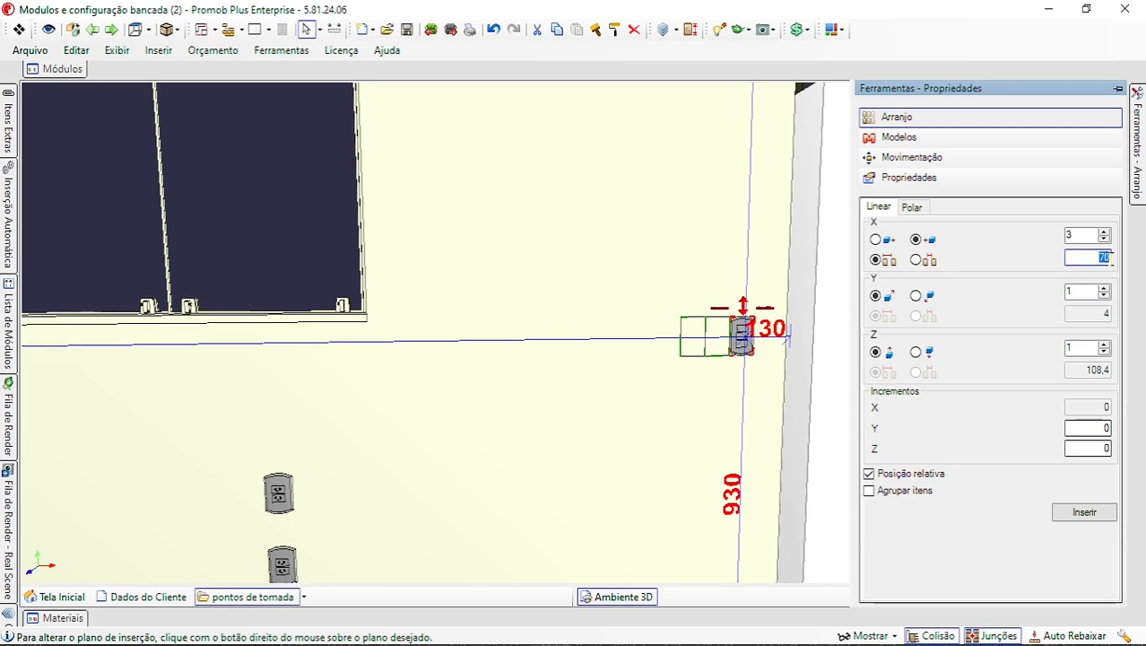
{"action": "type", "text": "200"}
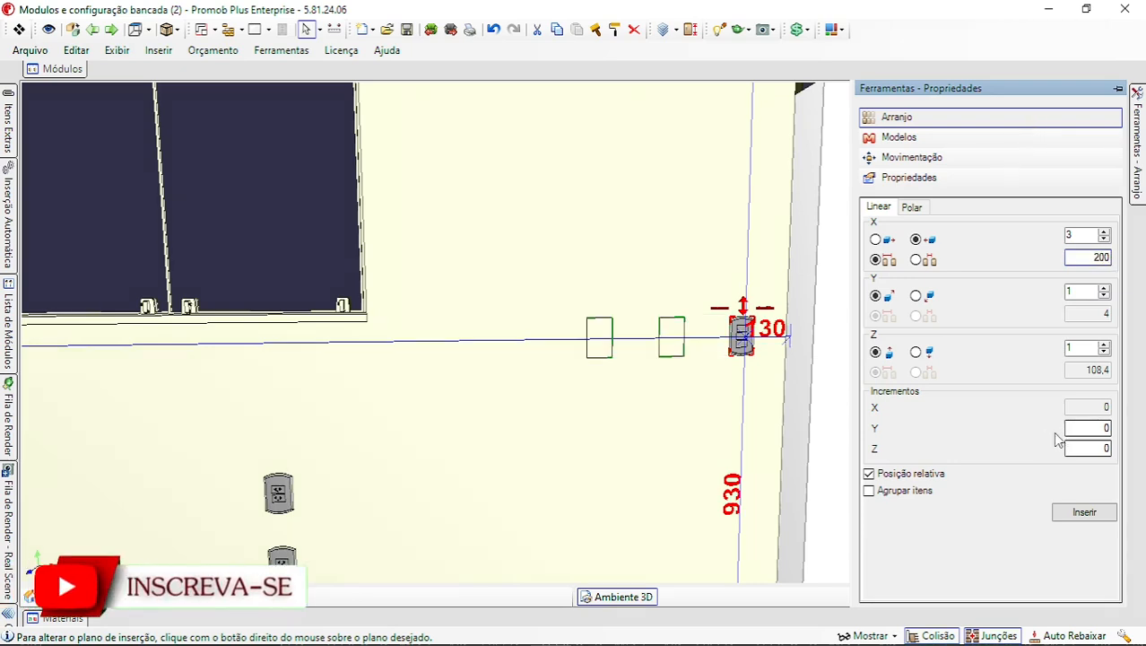
{"action": "left_click", "coordinate": [1084, 511]}
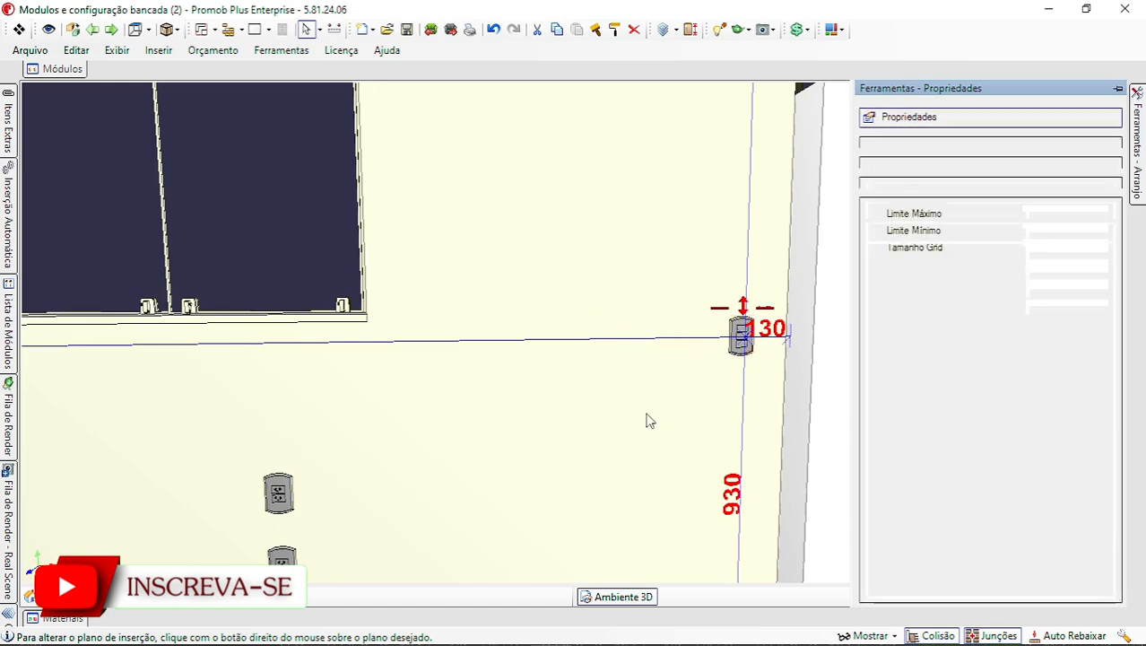
Delete the helper column standing beside the door
{"action": "scroll", "coordinate": [647, 420], "scroll_direction": "down", "scroll_amount": 2}
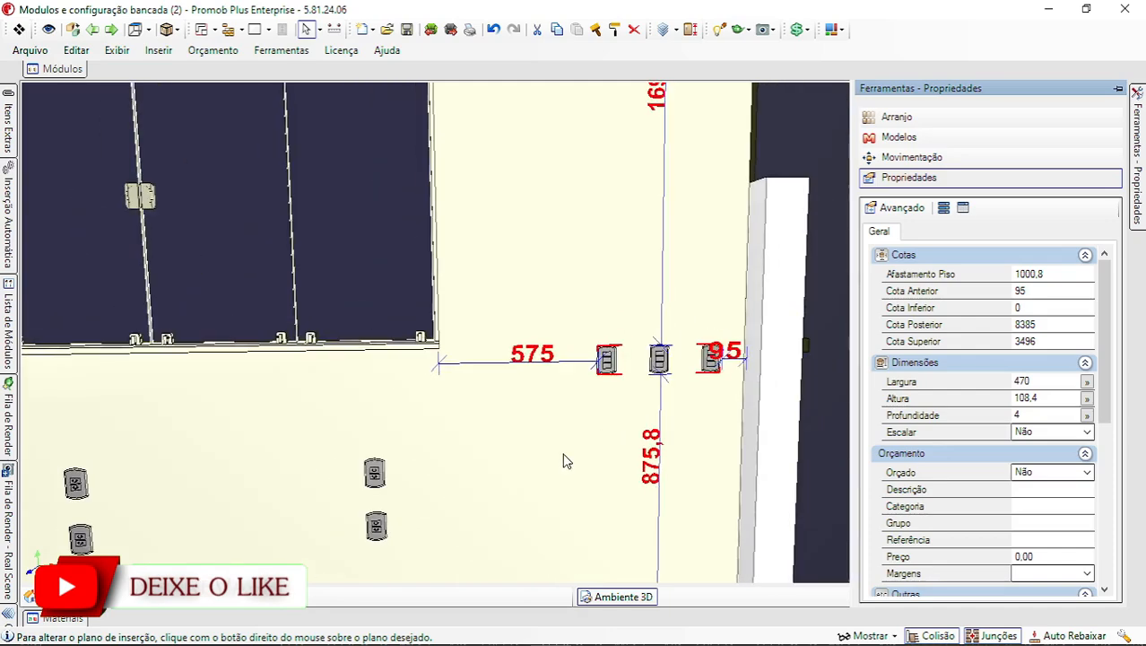
{"action": "middle_click_drag", "start_coordinate": [564, 460], "coordinate": [673, 414]}
{"action": "scroll", "coordinate": [627, 379], "scroll_direction": "down", "scroll_amount": 3}
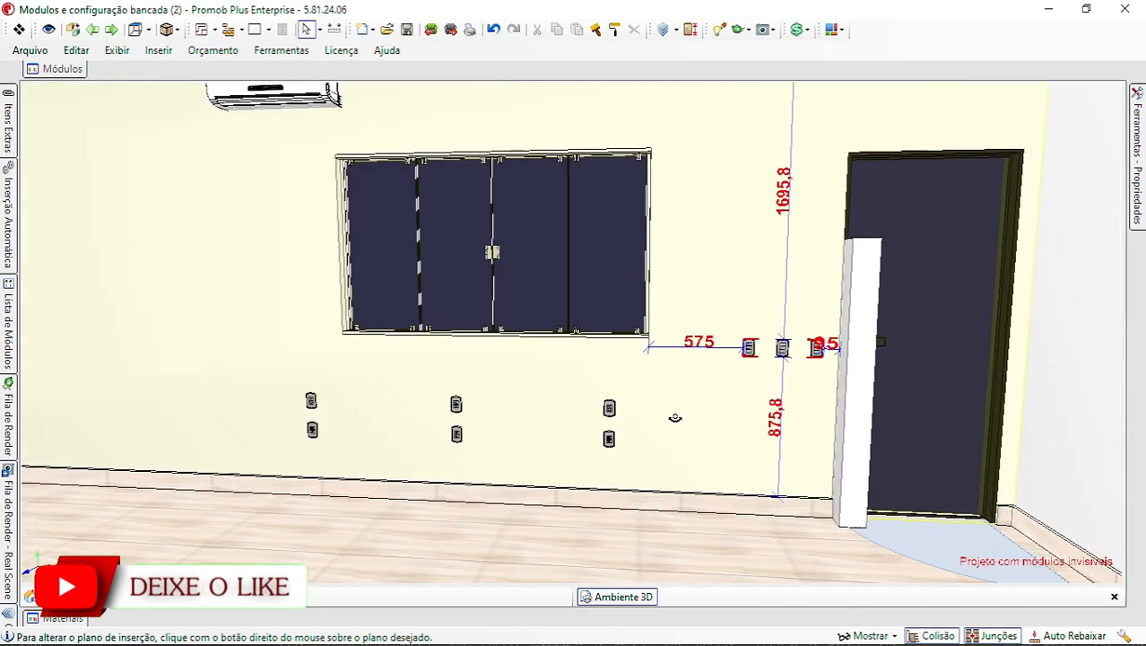
{"action": "left_click", "coordinate": [857, 418]}
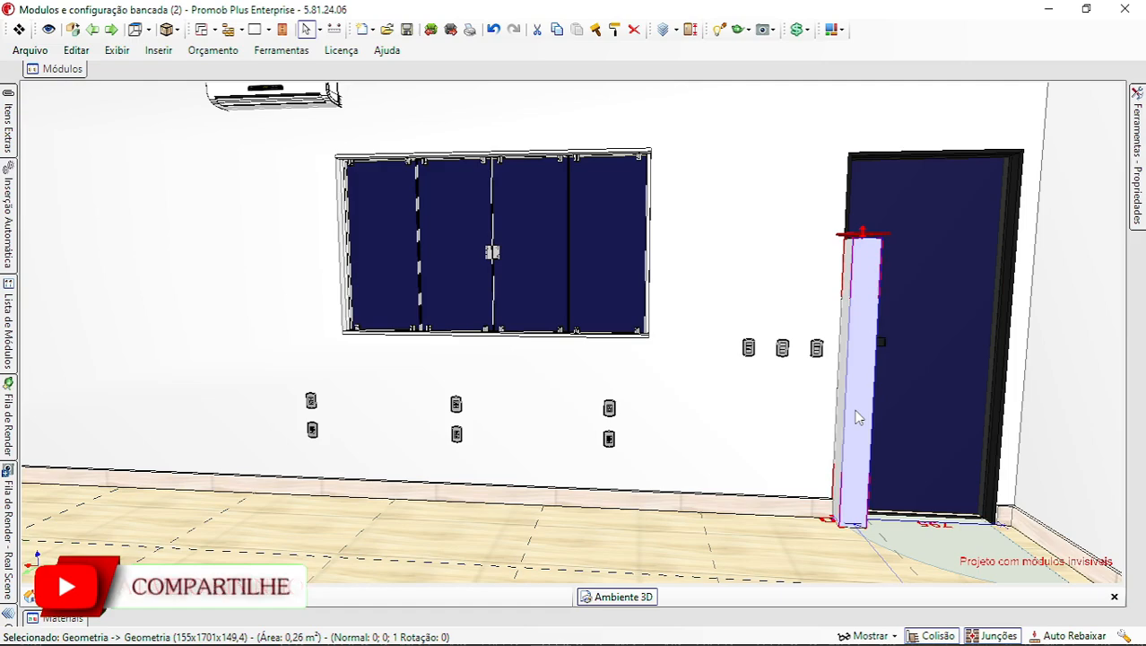
{"action": "key", "text": "Delete"}
Place a Baixa 2 Seções outlet near the wall's far corner, about 615 above the floor and 815 from the adjoining wall
{"action": "middle_click_drag", "start_coordinate": [667, 404], "coordinate": [688, 366]}
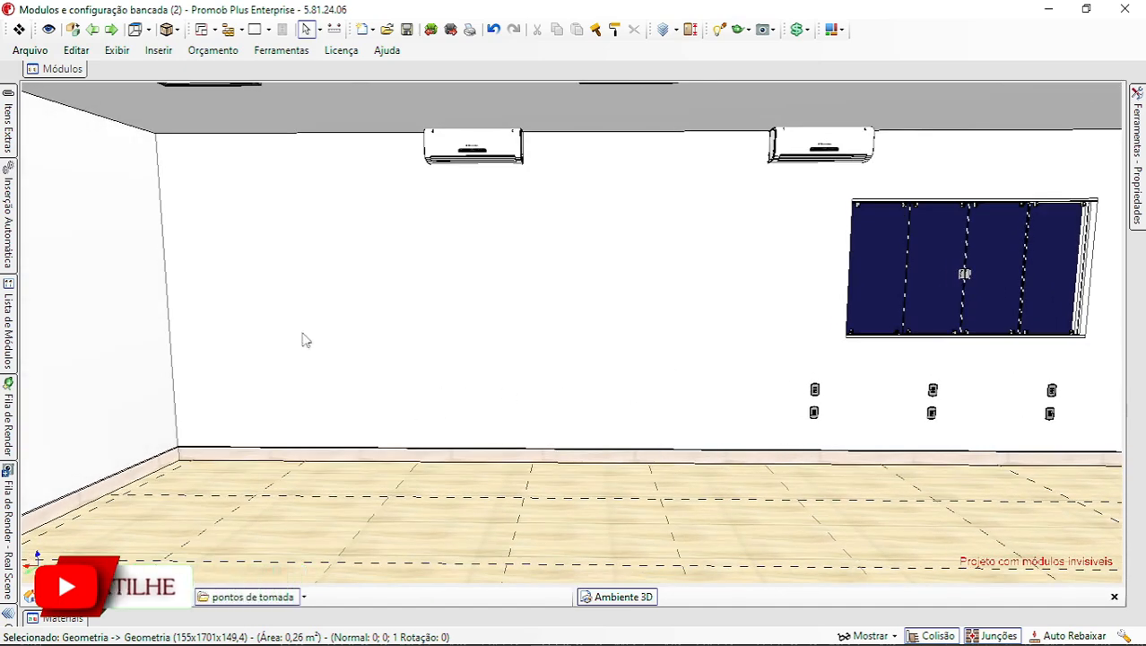
{"action": "double_click", "coordinate": [468, 371]}
{"action": "left_click", "coordinate": [70, 72]}
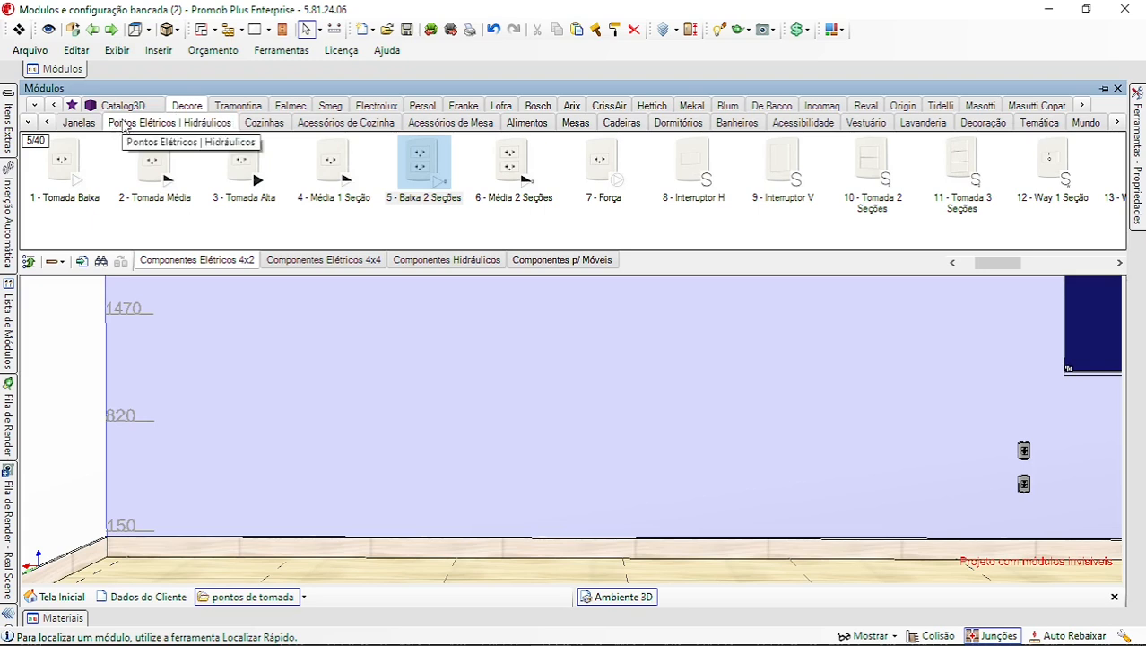
{"action": "left_click", "coordinate": [420, 172]}
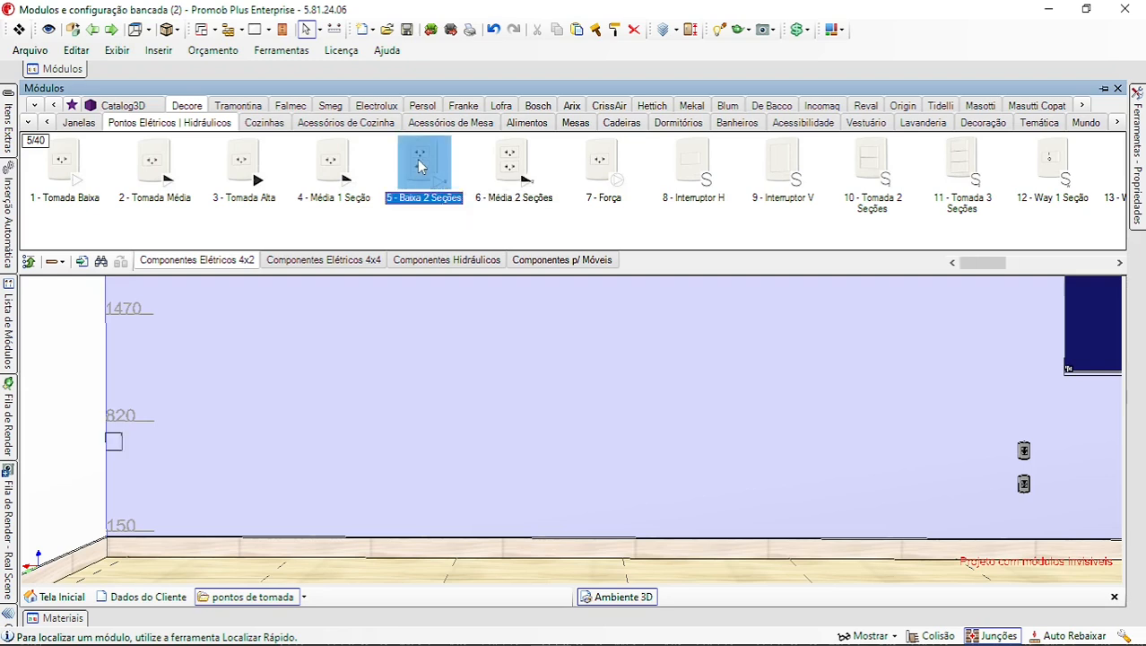
{"action": "left_click_drag", "start_coordinate": [420, 179], "coordinate": [238, 455]}
Set the new two-section outlet's Cota Anterior and Cota Inferior both to 450
{"action": "scroll", "coordinate": [238, 455], "scroll_direction": "up", "scroll_amount": 5}
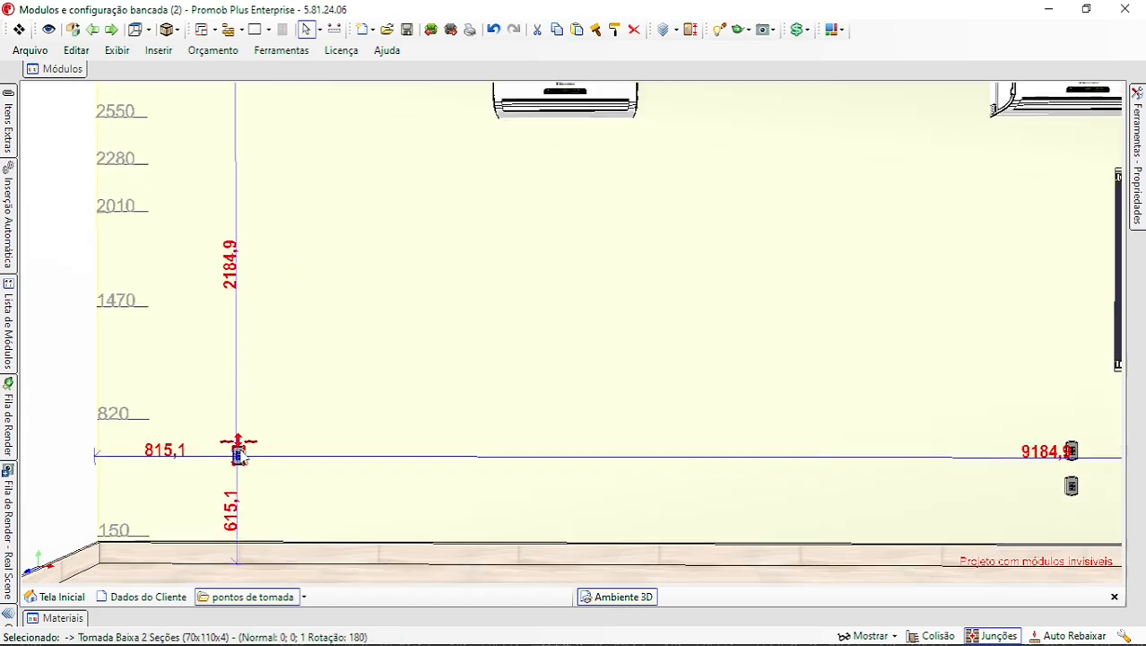
{"action": "scroll", "coordinate": [239, 455], "scroll_direction": "down", "scroll_amount": 3}
{"action": "middle_click_drag", "start_coordinate": [239, 455], "coordinate": [550, 275]}
{"action": "scroll", "coordinate": [524, 327], "scroll_direction": "up", "scroll_amount": 1}
{"action": "scroll", "coordinate": [518, 325], "scroll_direction": "up", "scroll_amount": 1}
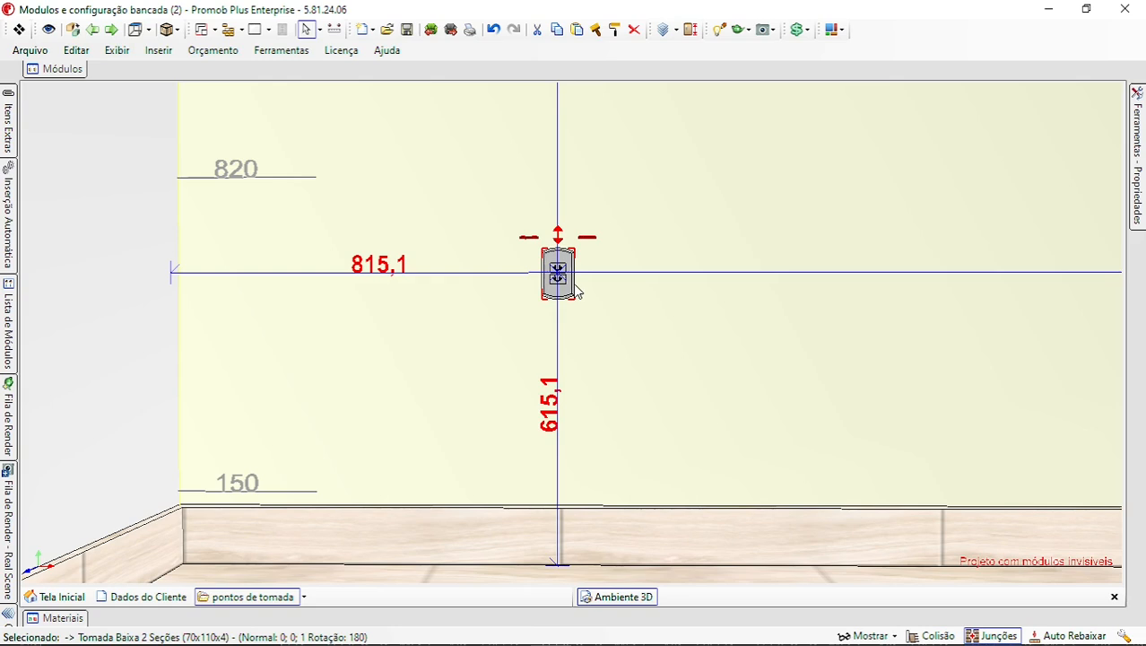
{"action": "double_click", "coordinate": [575, 286]}
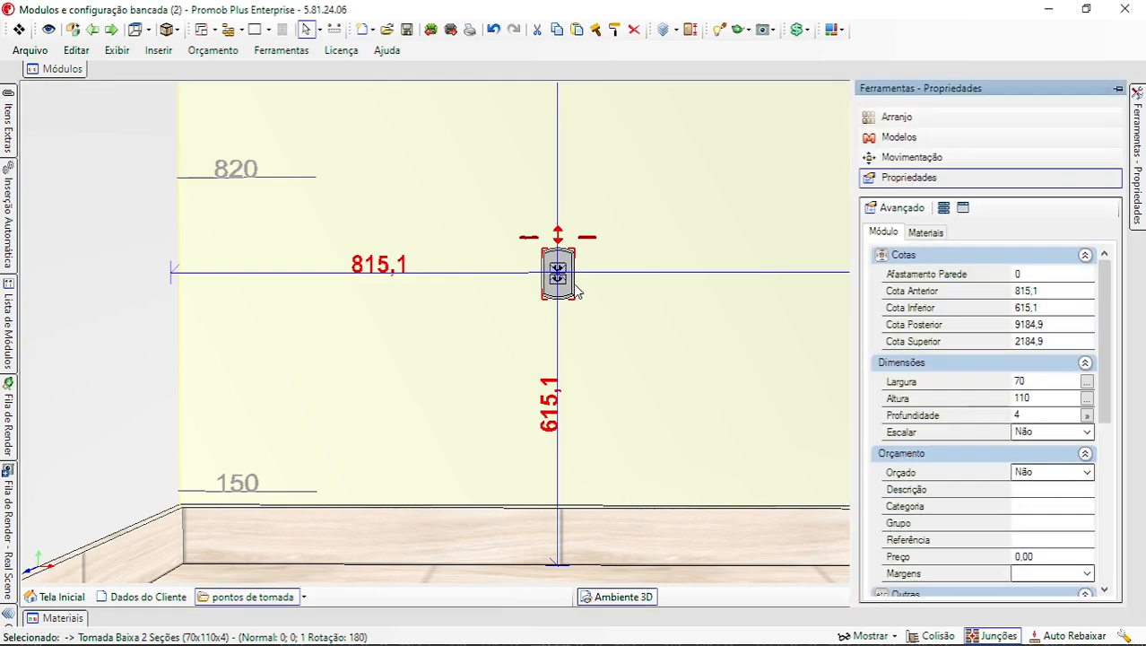
{"action": "left_click", "coordinate": [1041, 291]}
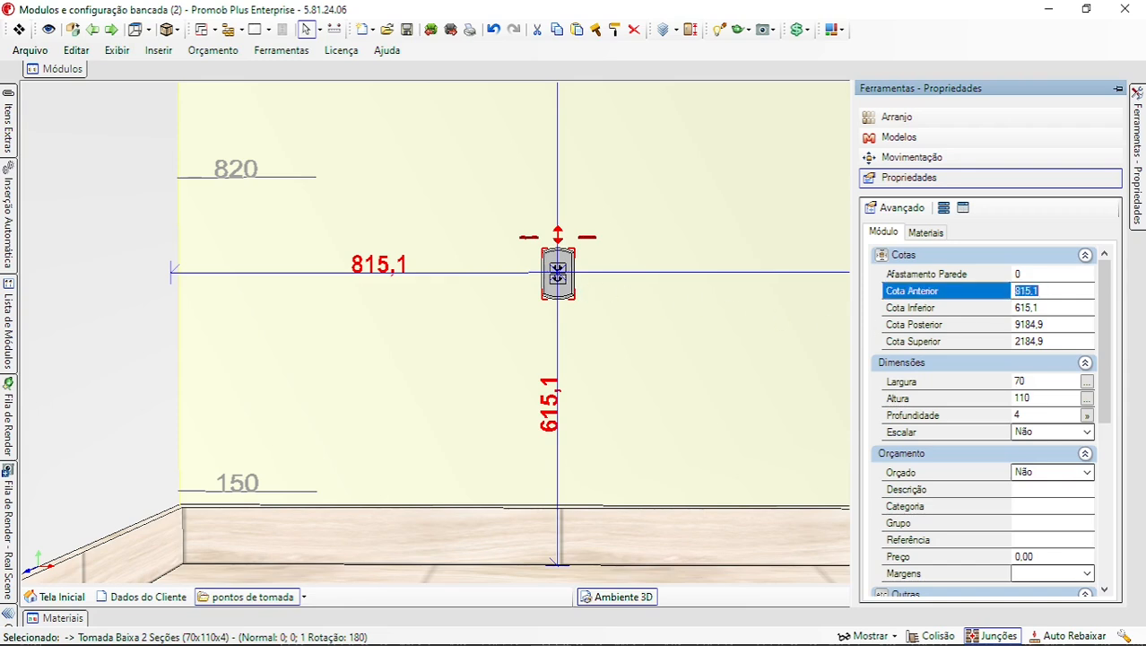
{"action": "type", "text": "450"}
{"action": "key", "text": "Return"}
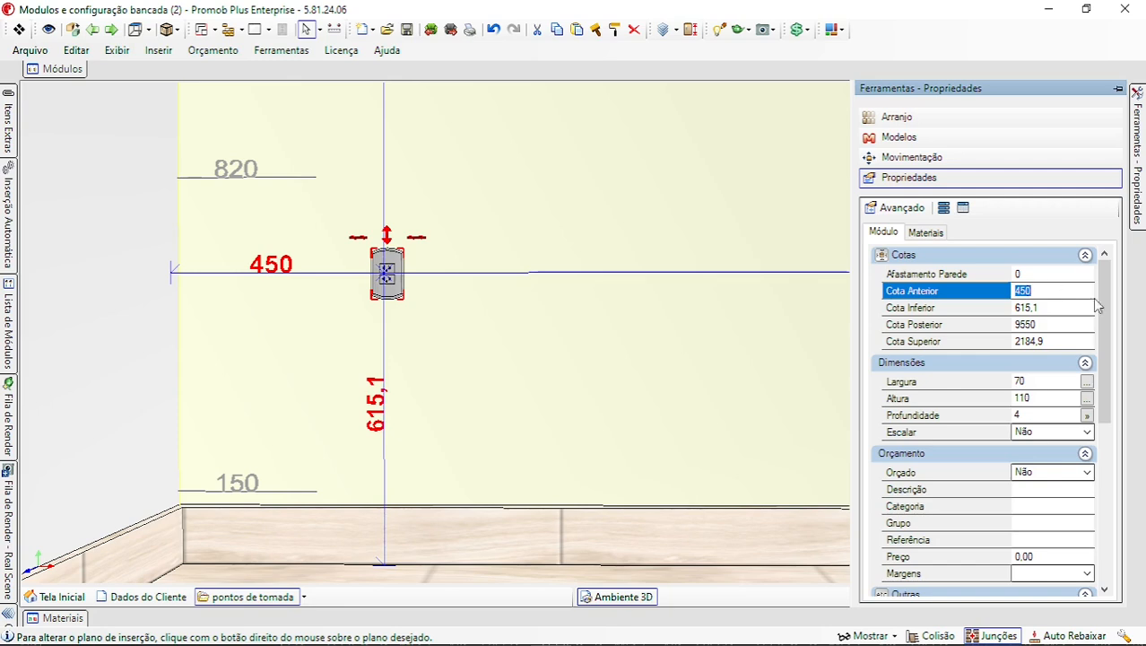
{"action": "left_click", "coordinate": [1055, 307]}
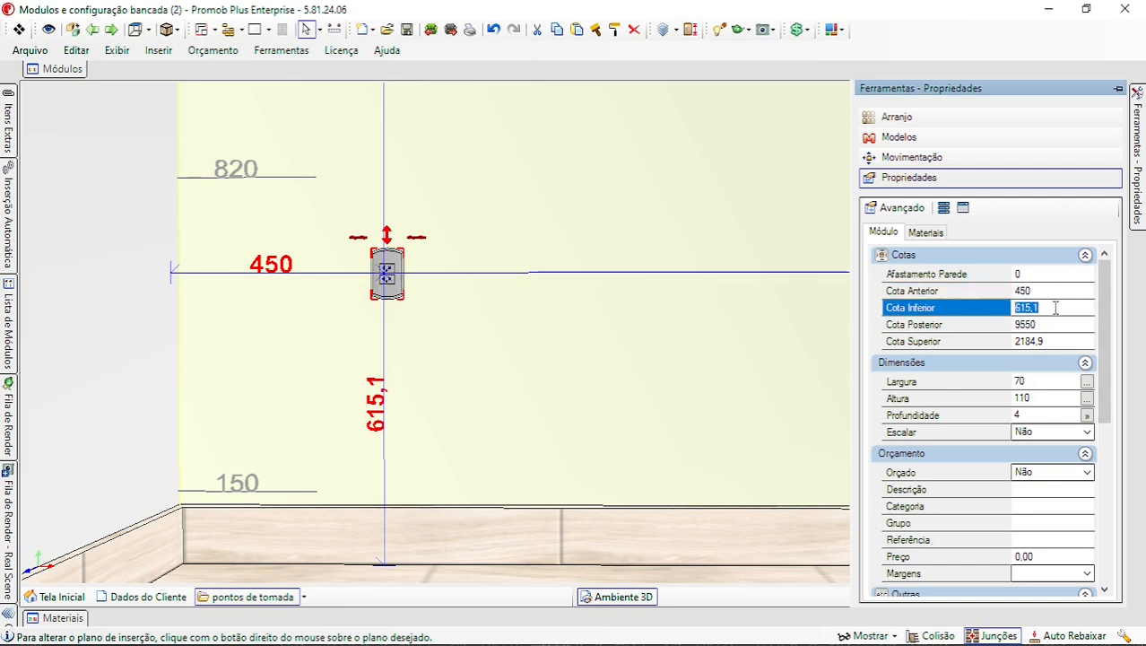
{"action": "type", "text": "450"}
{"action": "key", "text": "Return"}
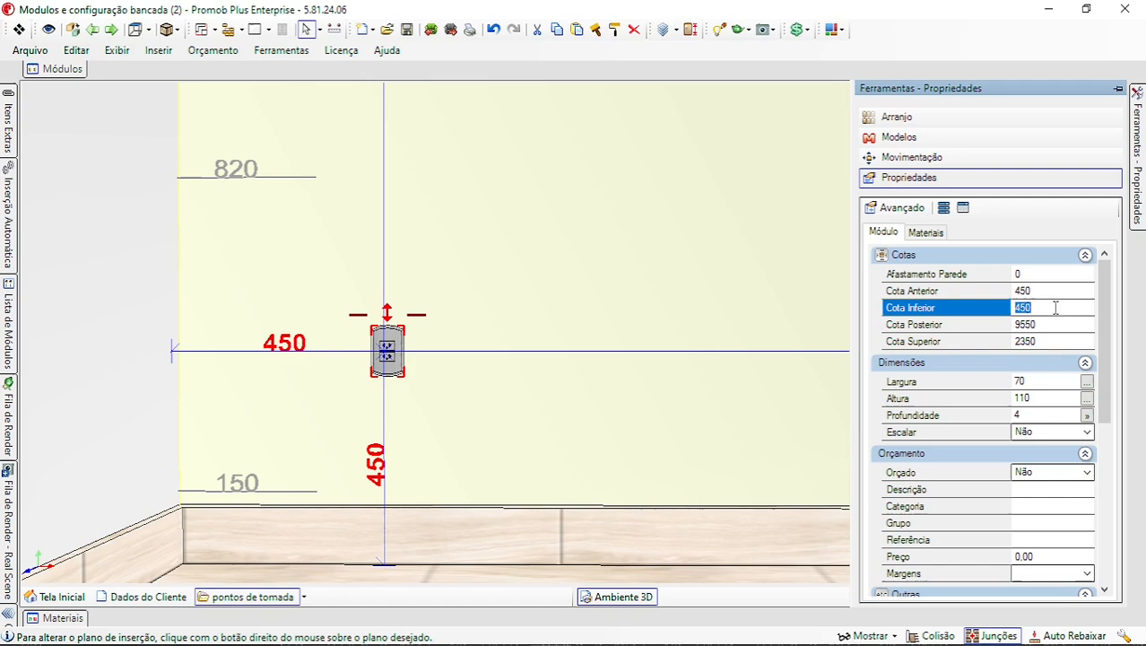
Insert an upward linear array of two outlets at 200 spacing along Z, with Agrupar itens enabled
{"action": "left_click", "coordinate": [395, 346]}
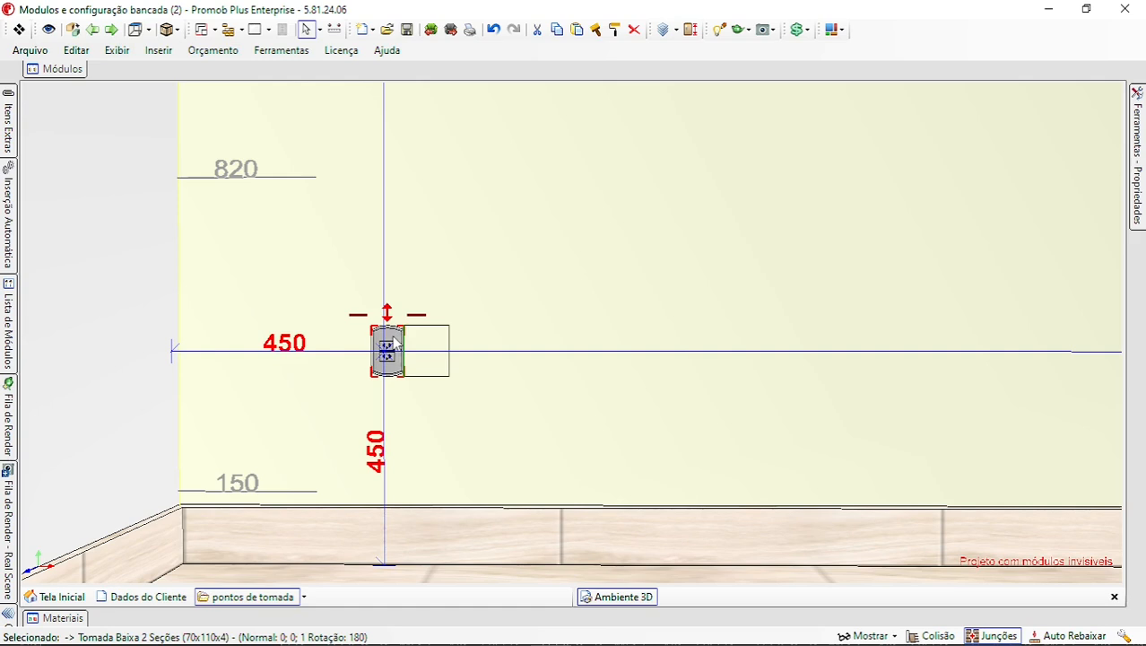
{"action": "mouse_move", "coordinate": [1141, 195]}
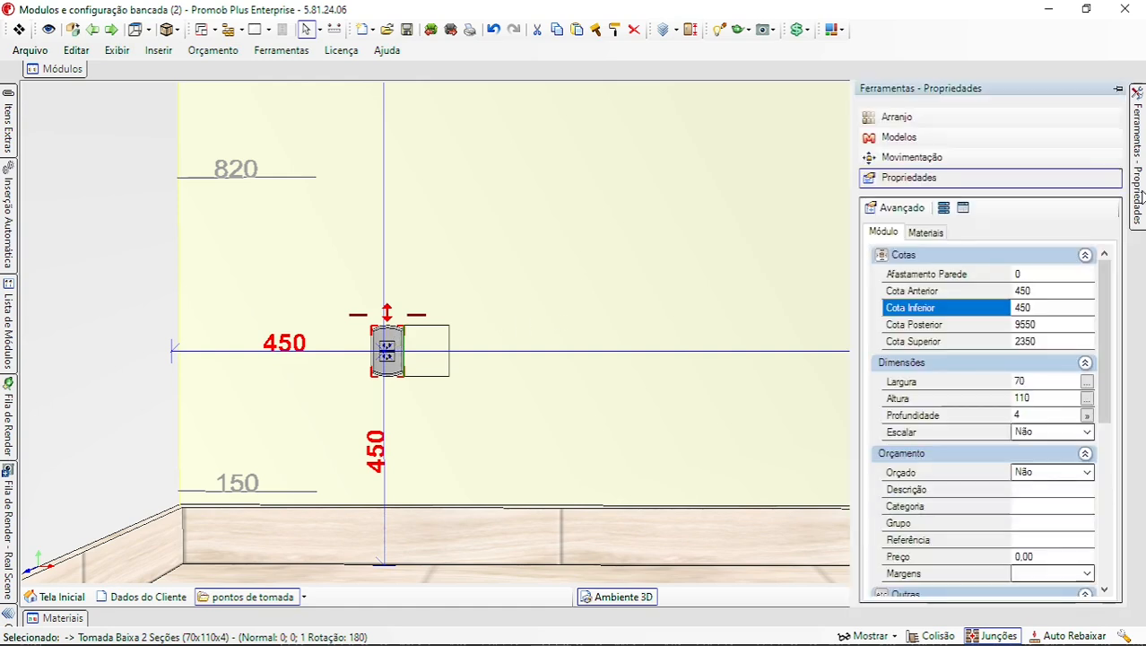
{"action": "left_click", "coordinate": [980, 117]}
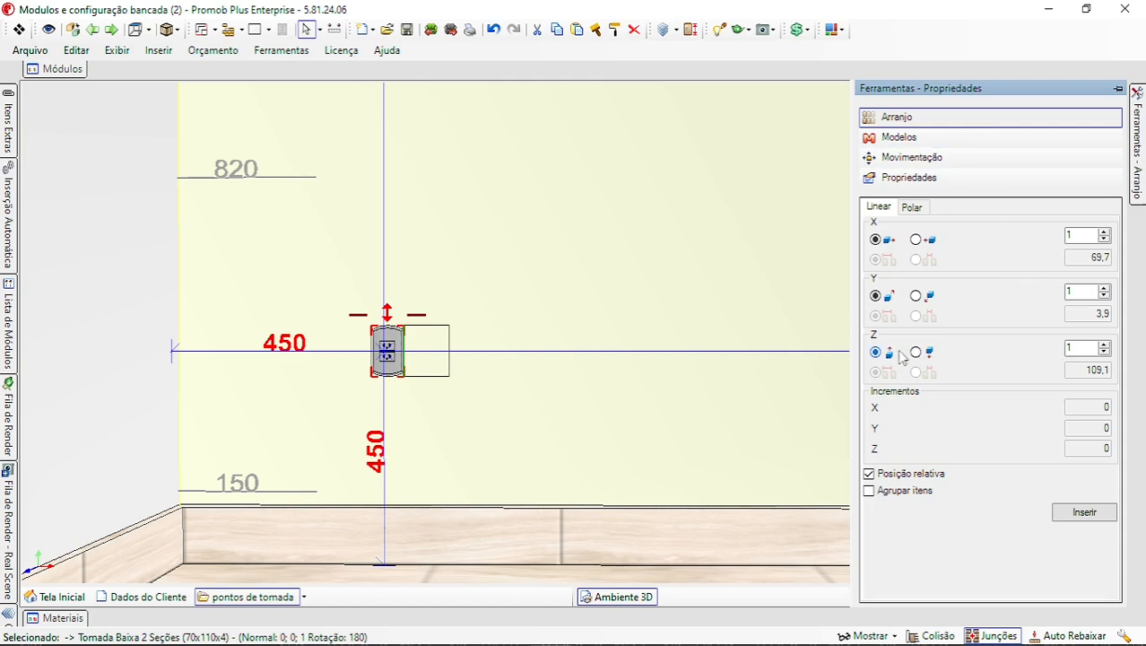
{"action": "left_click", "coordinate": [1104, 348]}
{"action": "left_click", "coordinate": [1104, 346]}
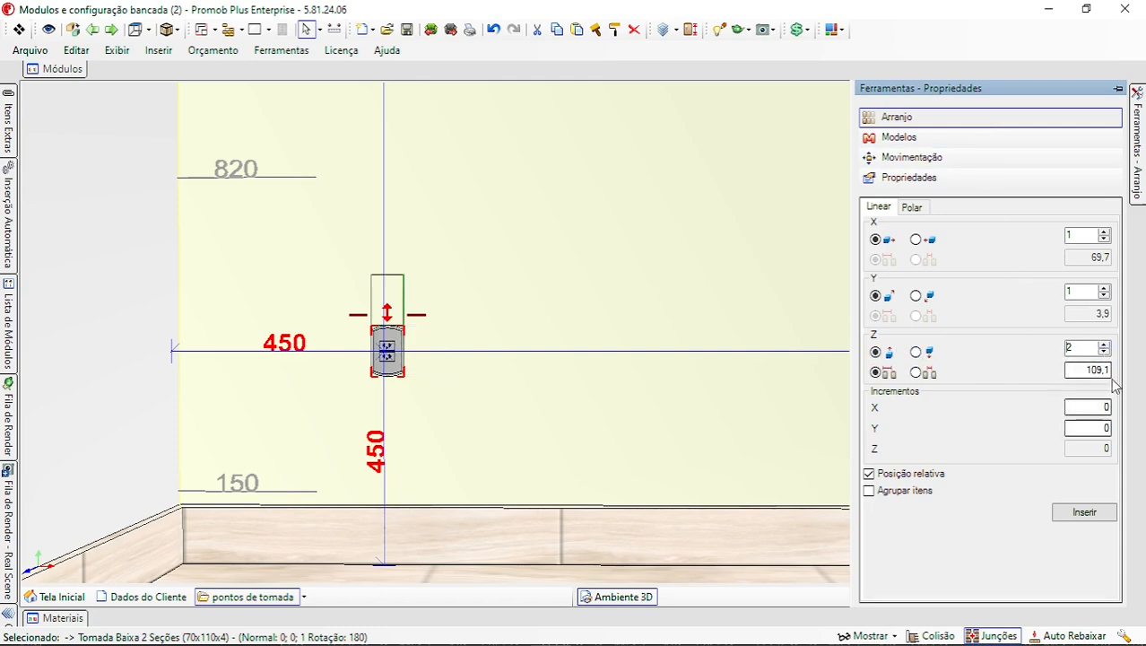
{"action": "double_click", "coordinate": [1109, 370]}
{"action": "type", "text": "200"}
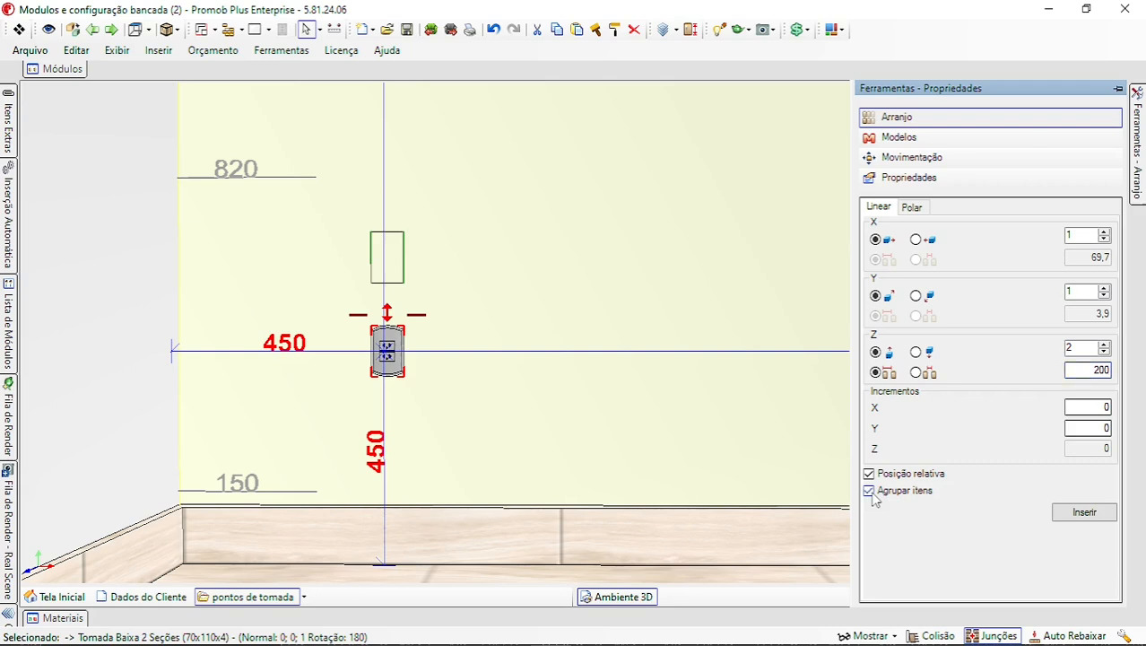
{"action": "left_click", "coordinate": [1071, 513]}
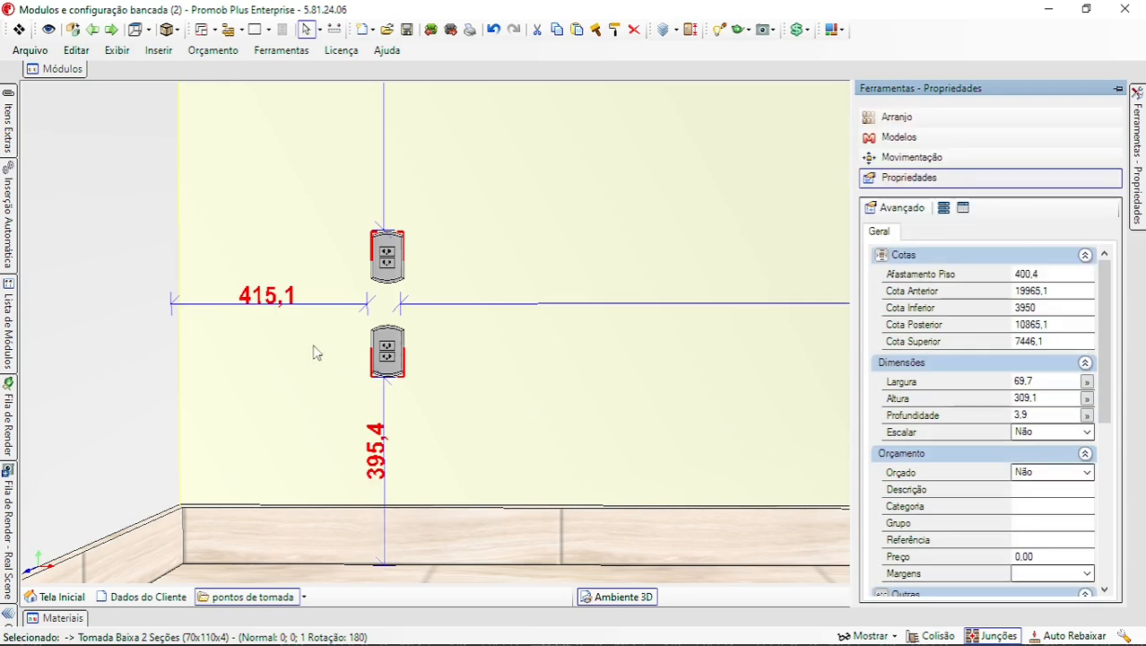
Position the grouped outlet pair with Cota Anterior 450 and Cota Inferior 450
{"action": "left_click", "coordinate": [386, 266]}
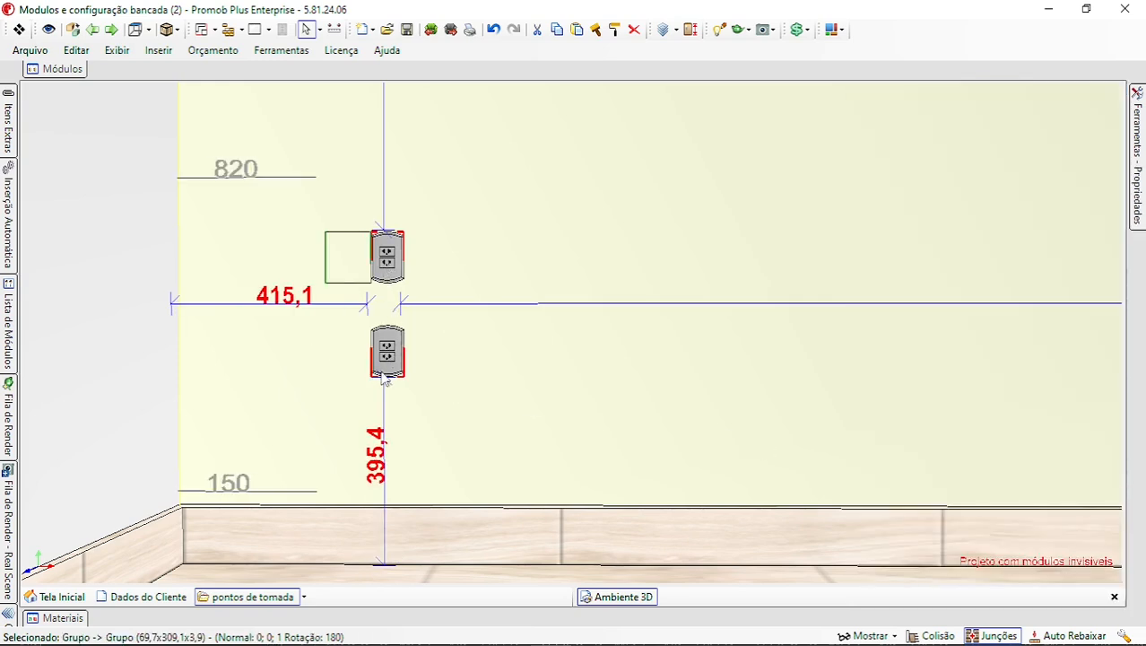
{"action": "key", "text": "F4"}
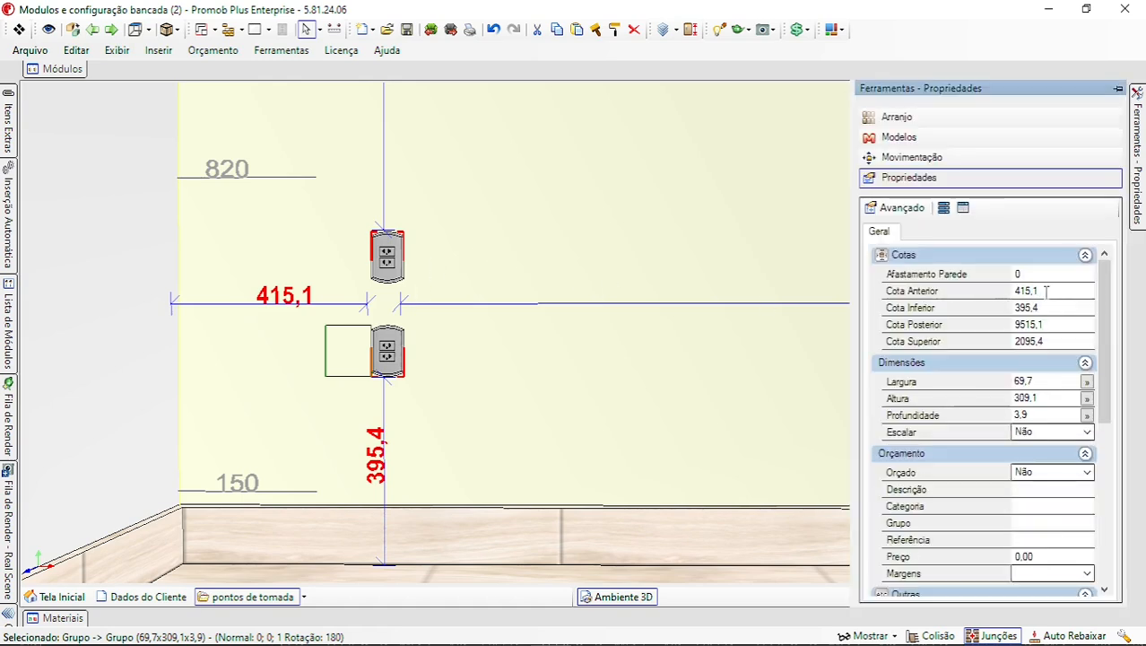
{"action": "left_click", "coordinate": [1045, 290]}
{"action": "type", "text": "4"}
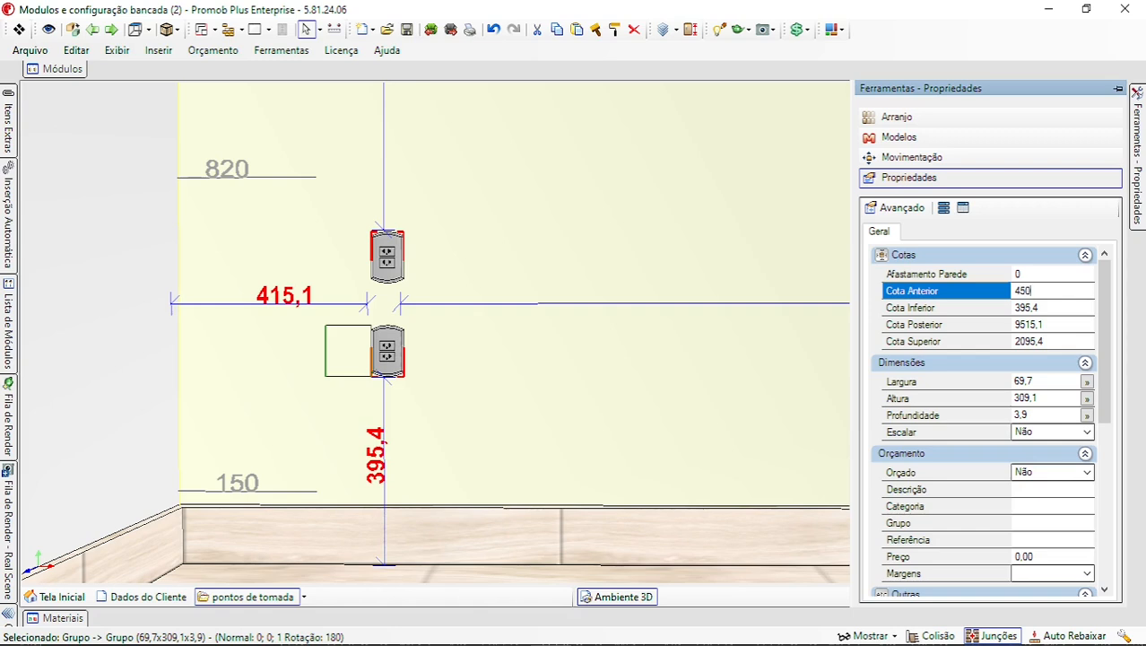
{"action": "type", "text": "50"}
{"action": "key", "text": "Return"}
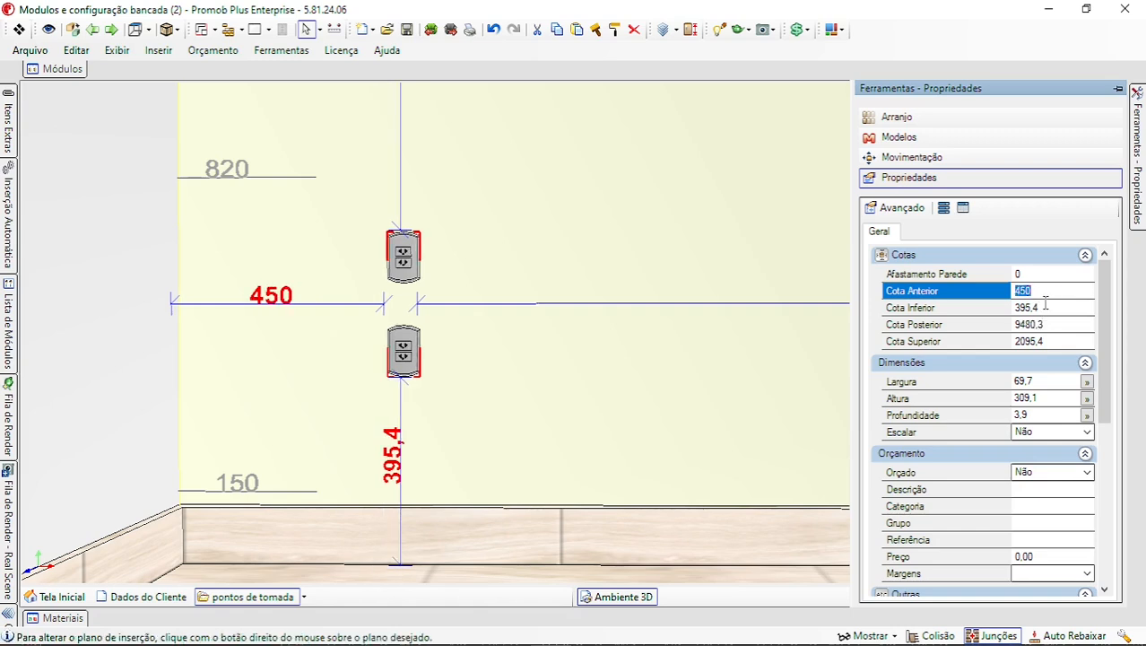
{"action": "left_click", "coordinate": [1048, 308]}
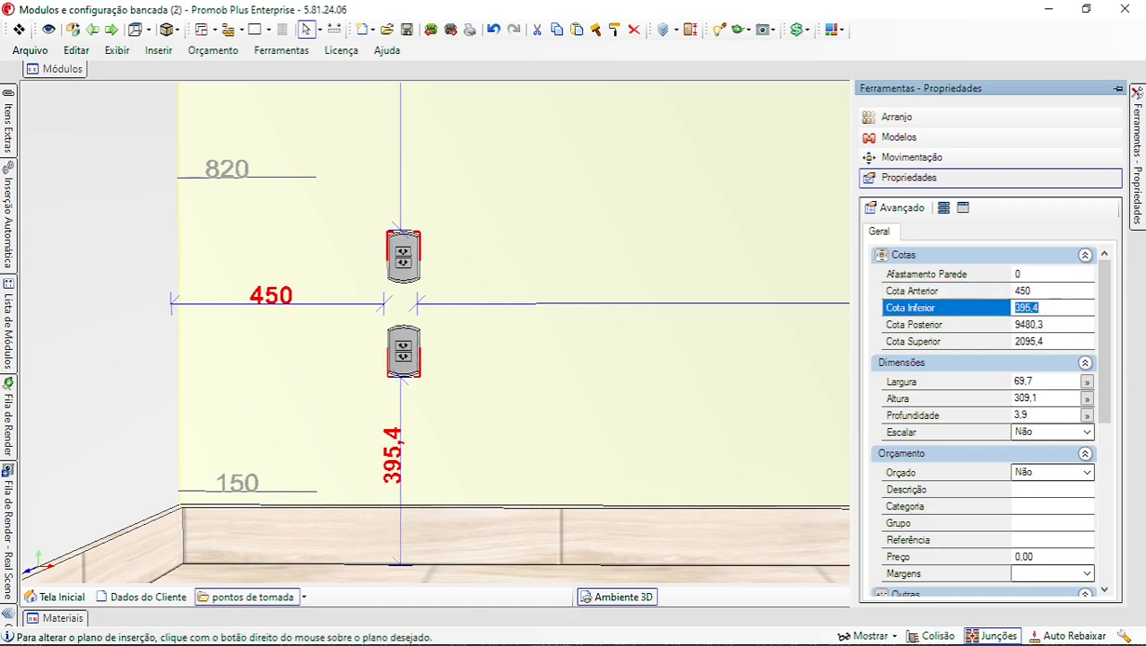
{"action": "type", "text": "450"}
{"action": "key", "text": "Return"}
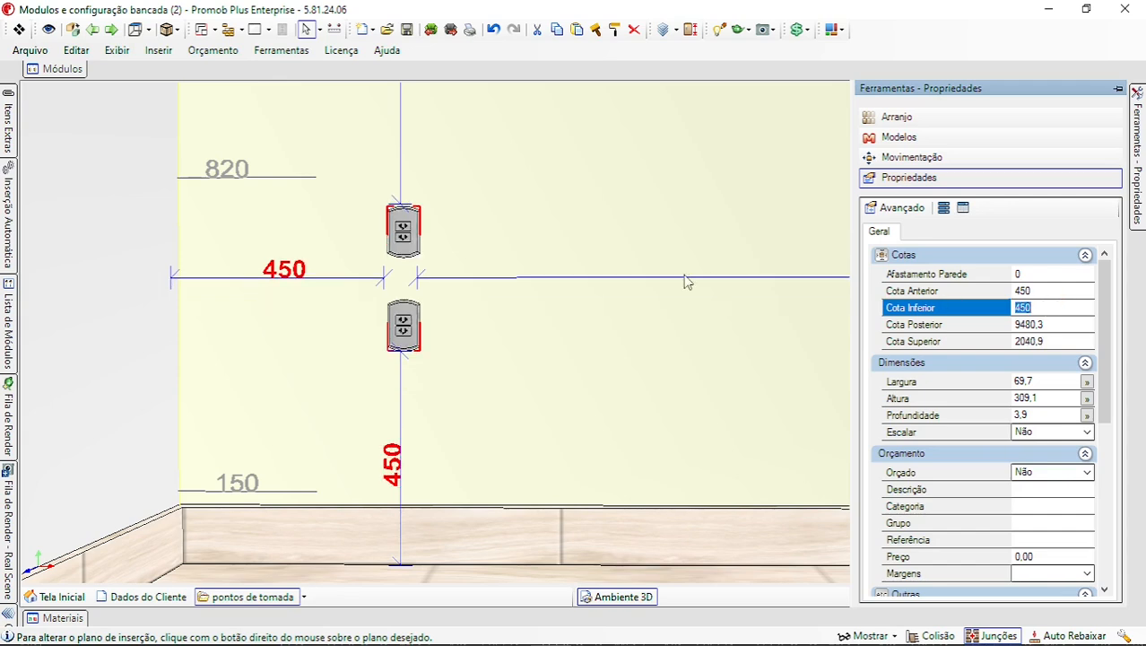
Duplicate the grouped outlet pair nearest the wall's corner and turn on collision detection (Colisão)
{"action": "left_click", "coordinate": [402, 334]}
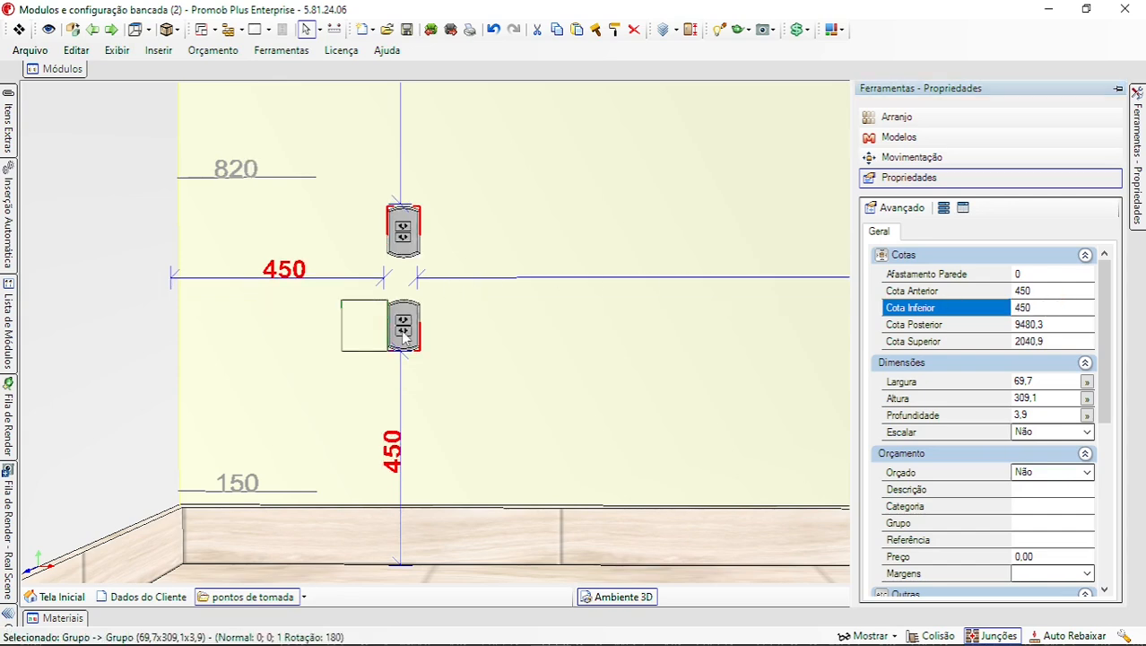
{"action": "right_click", "coordinate": [403, 335]}
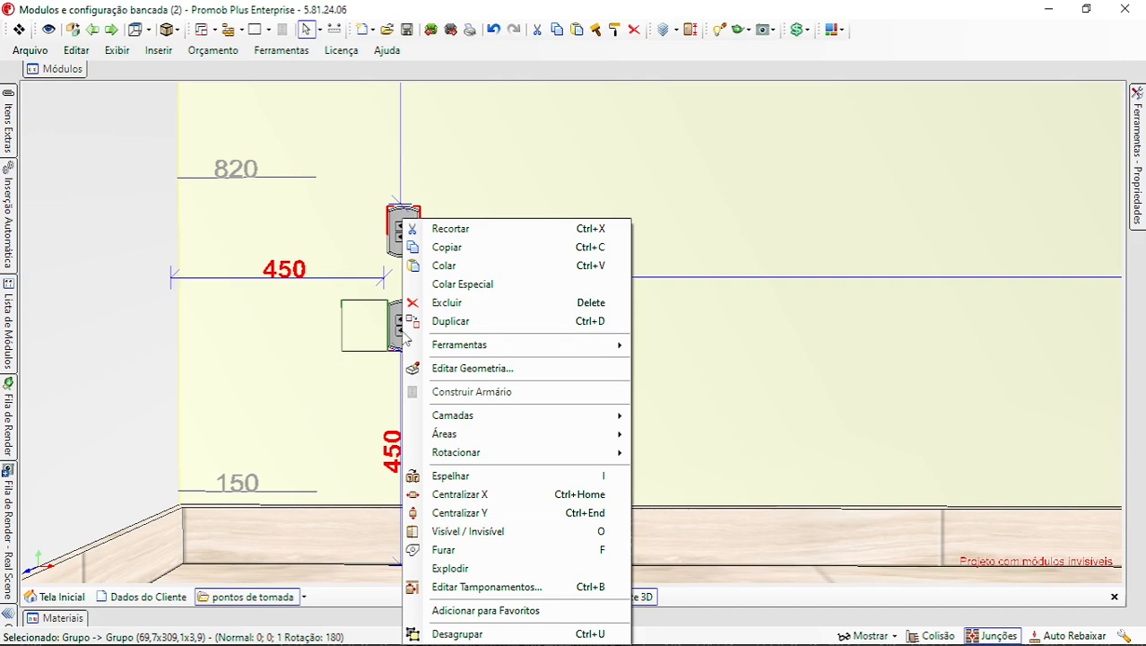
{"action": "left_click", "coordinate": [474, 322]}
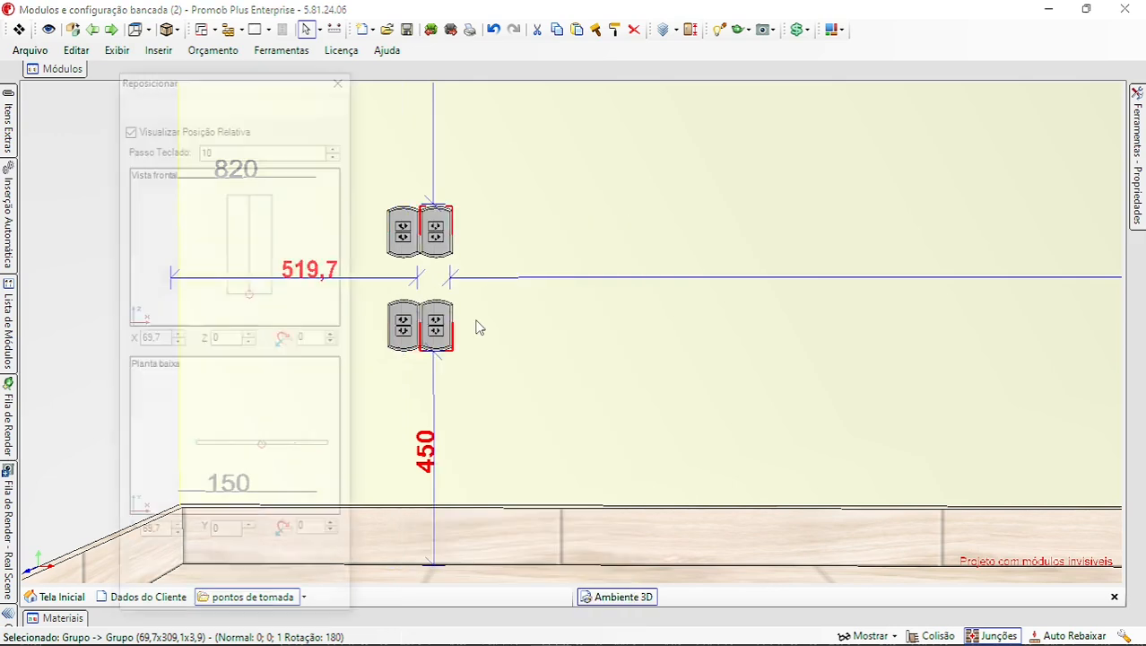
{"action": "left_click", "coordinate": [306, 605]}
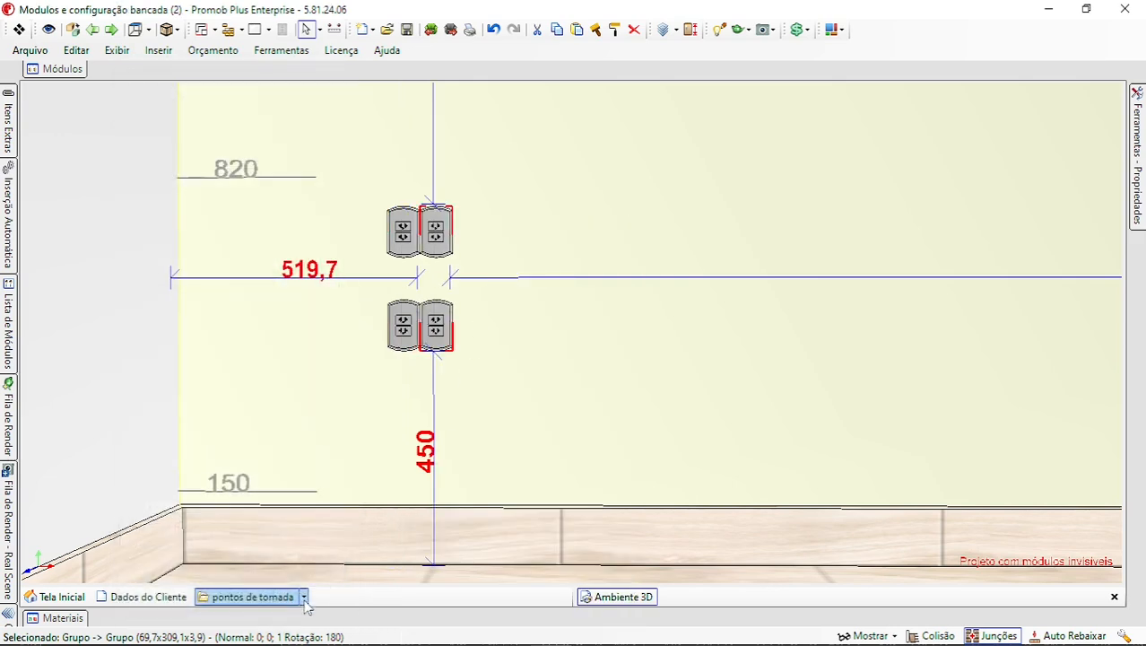
{"action": "left_click", "coordinate": [924, 635]}
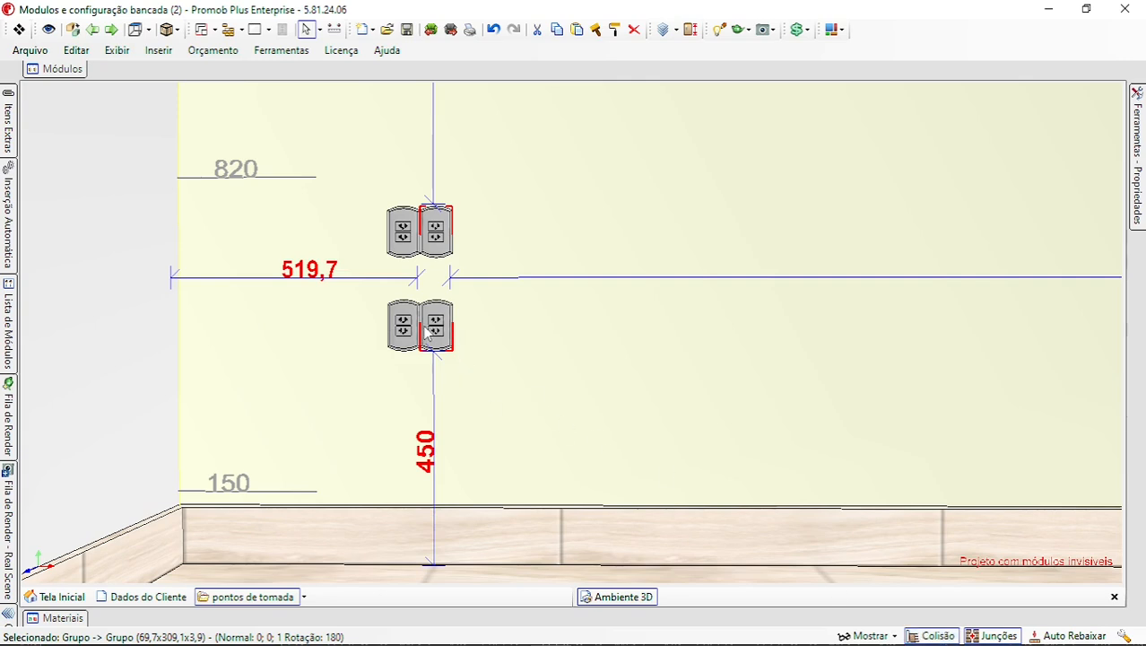
Move the copied outlet pair along the wall, away from the corner, to 1050 from the original pair
{"action": "key", "text": "Right"}
{"action": "key", "text": "Right"}
{"action": "key", "text": "Right"}
{"action": "key", "text": "Right"}
{"action": "key", "text": "Right"}
{"action": "key", "text": "Right"}
{"action": "key", "text": "Right"}
{"action": "key", "text": "Right"}
{"action": "key", "text": "Right"}
{"action": "key", "text": "Right"}
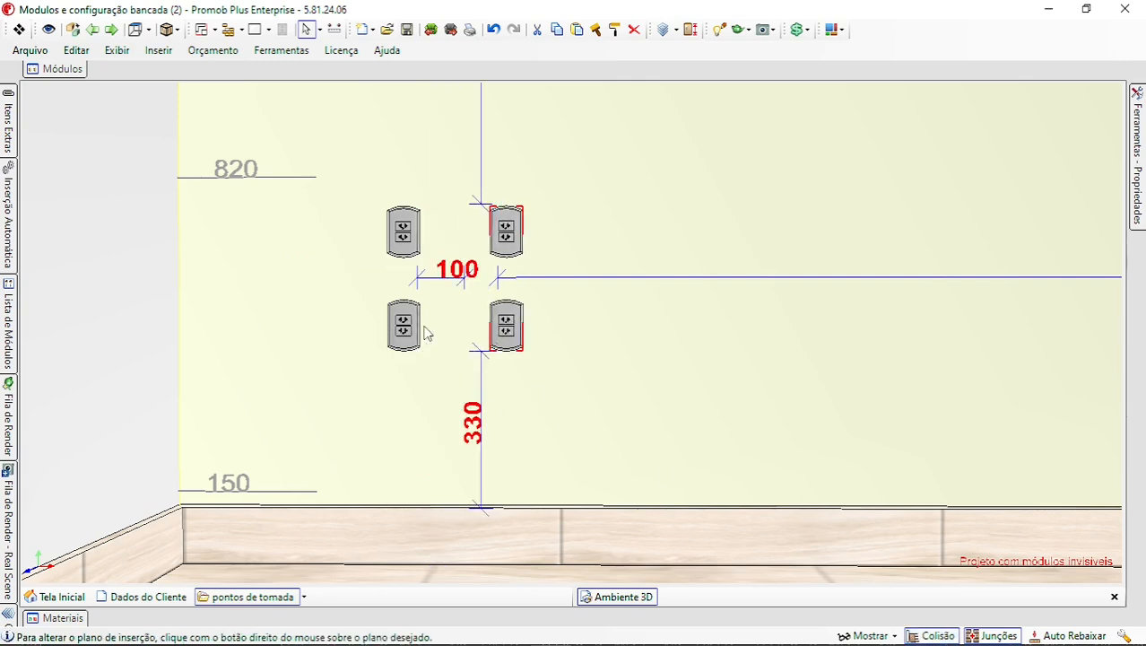
{"action": "key", "text": "Right"}
{"action": "key", "text": "Right"}
{"action": "key", "text": "Right"}
{"action": "key", "text": "Right"}
{"action": "key", "text": "Right"}
{"action": "key", "text": "Right"}
{"action": "key", "text": "Right"}
{"action": "key", "text": "Right"}
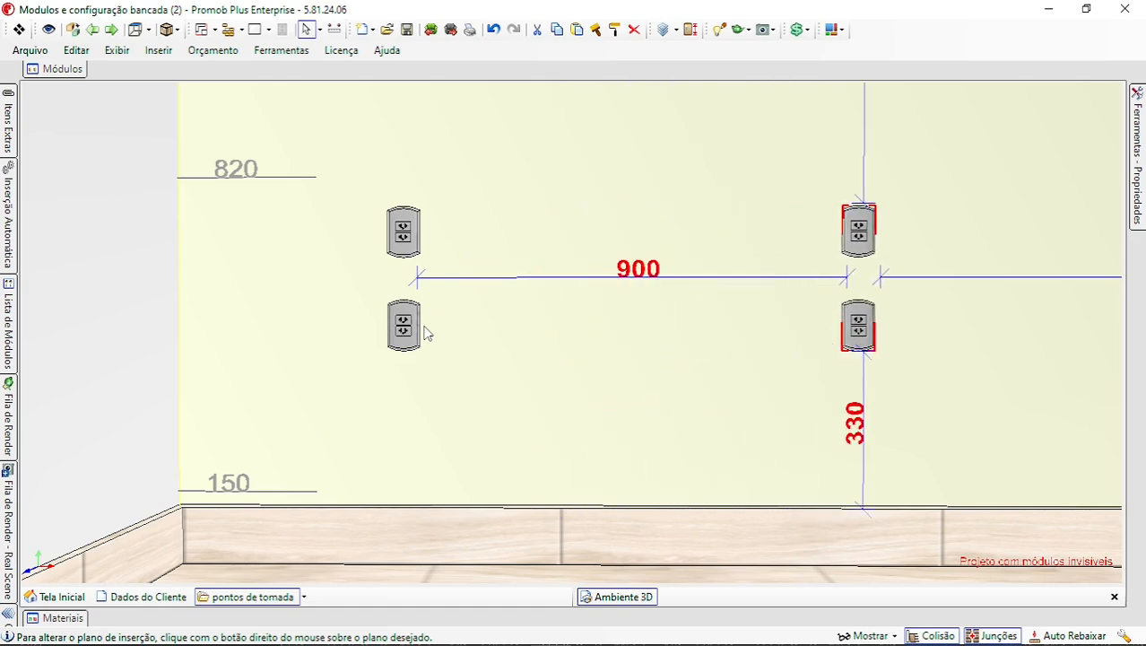
{"action": "key", "text": "Right"}
{"action": "key", "text": "Right"}
{"action": "key", "text": "Right"}
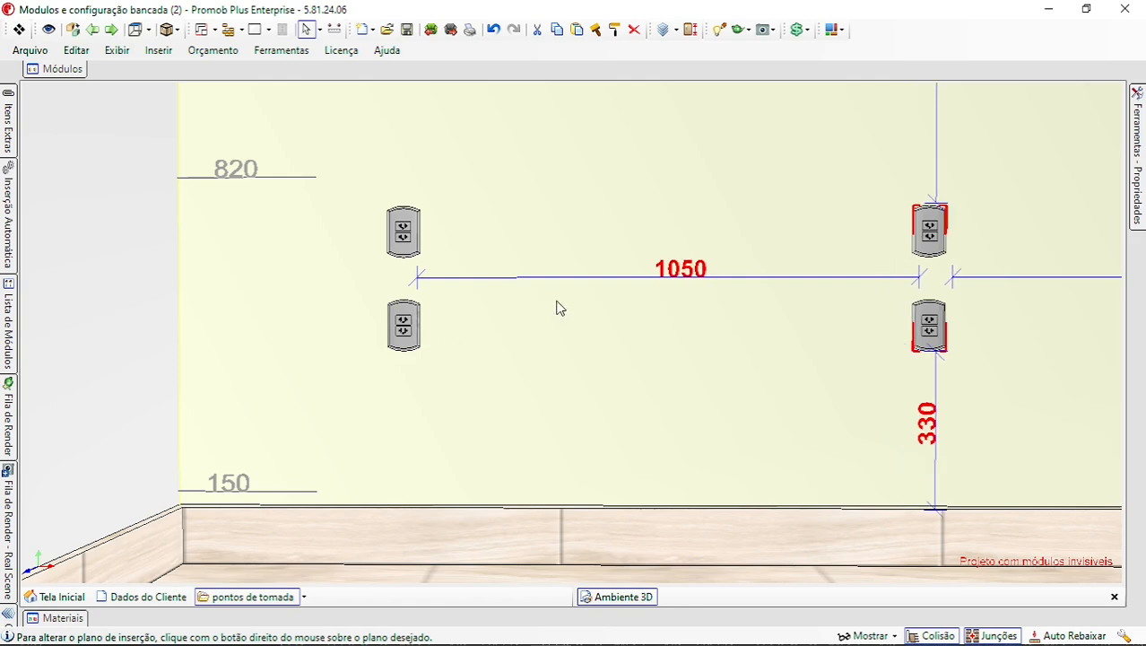
Set the copied outlet pair's Cota Anterior to 1040
{"action": "middle_click_drag", "start_coordinate": [556, 307], "coordinate": [476, 310]}
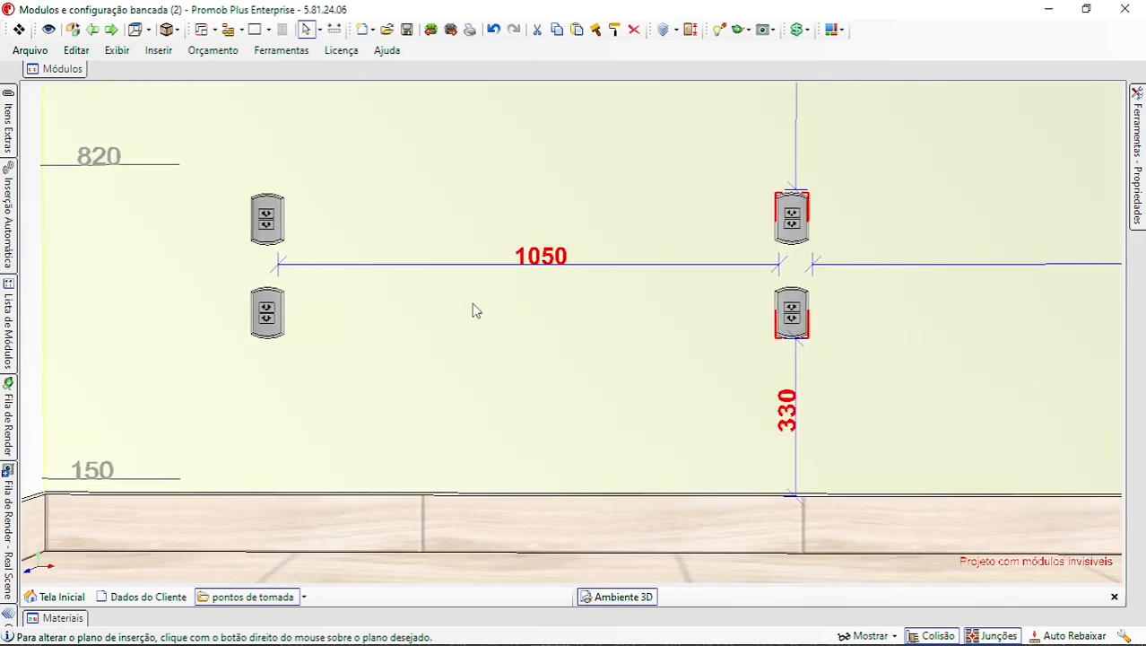
{"action": "key", "text": "F4"}
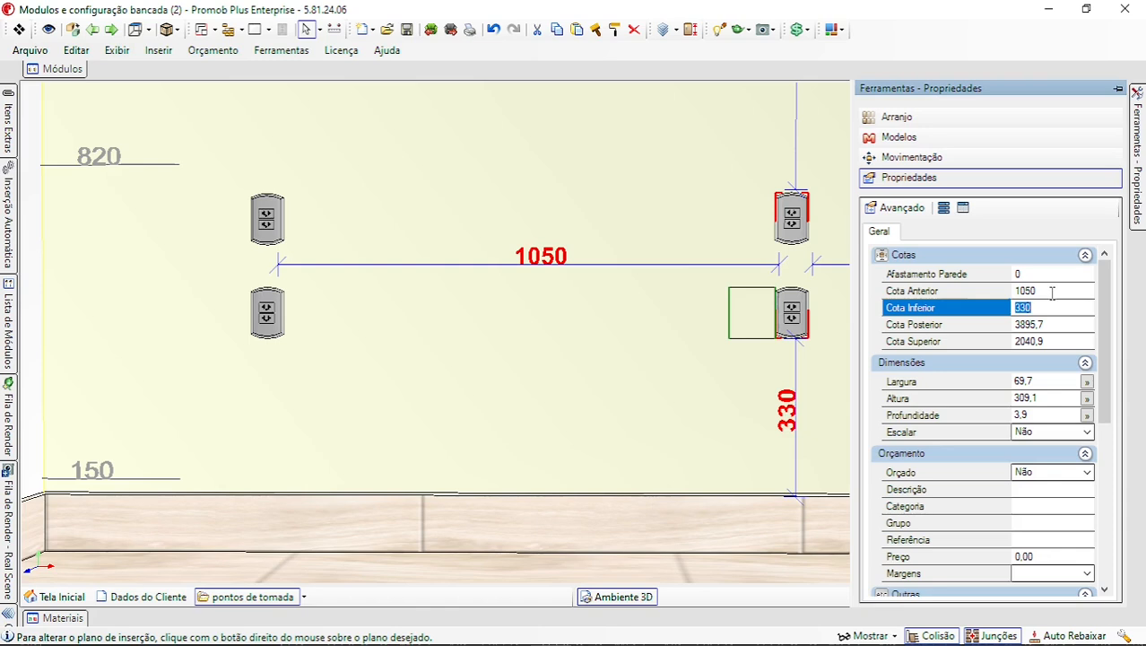
{"action": "left_click", "coordinate": [1052, 293]}
{"action": "type", "text": "1"}
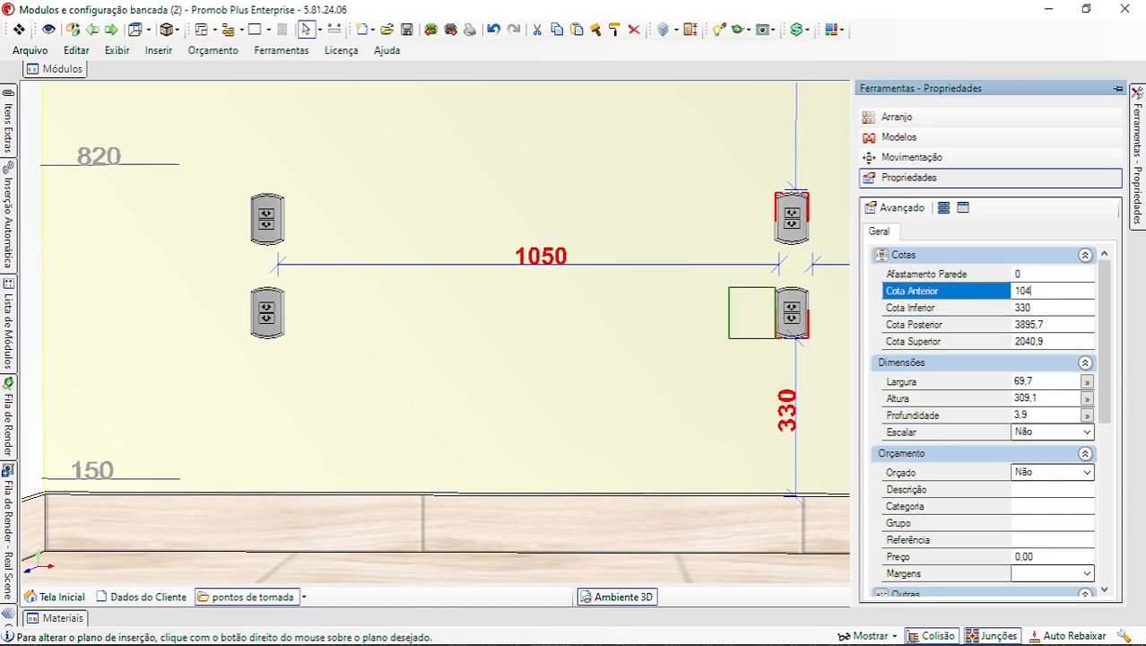
{"action": "key", "text": "Return"}
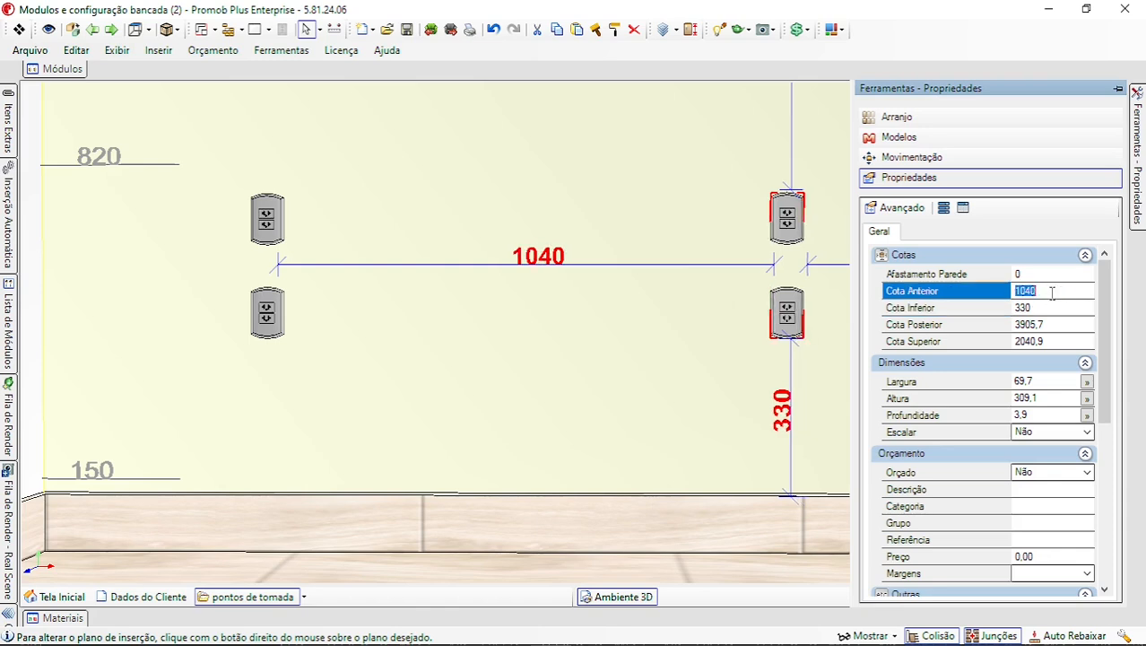
Duplicate the second outlet pair further along the wall and set the copy's Cota Anterior to 980
{"action": "middle_click_drag", "start_coordinate": [666, 401], "coordinate": [319, 377]}
{"action": "left_click", "coordinate": [450, 287]}
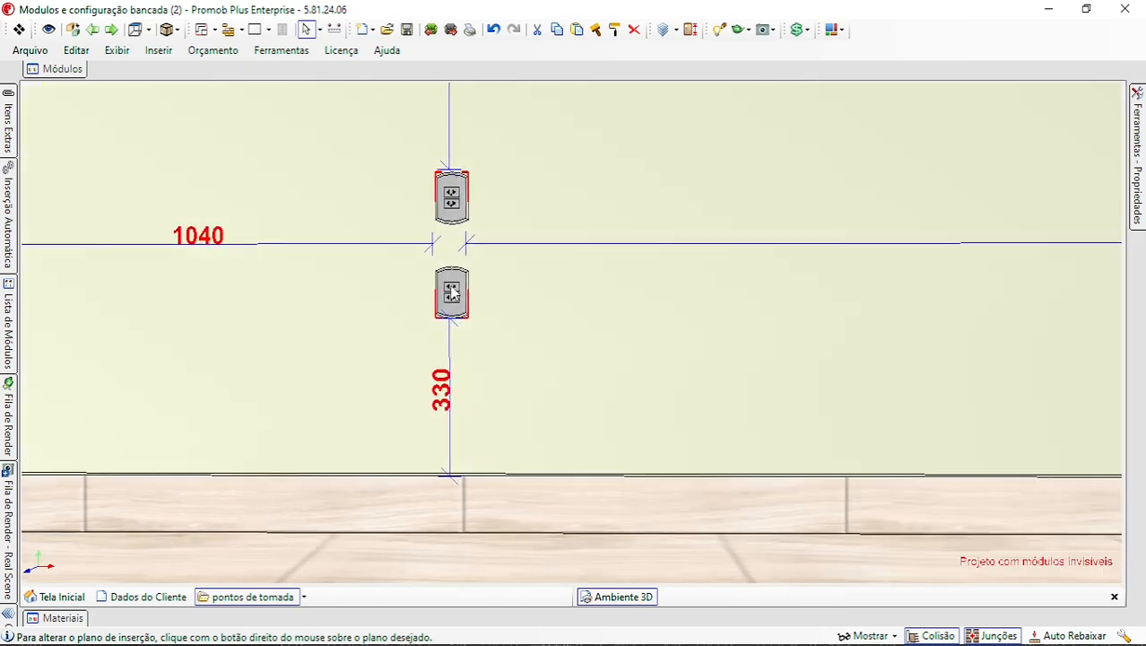
{"action": "right_click", "coordinate": [456, 294]}
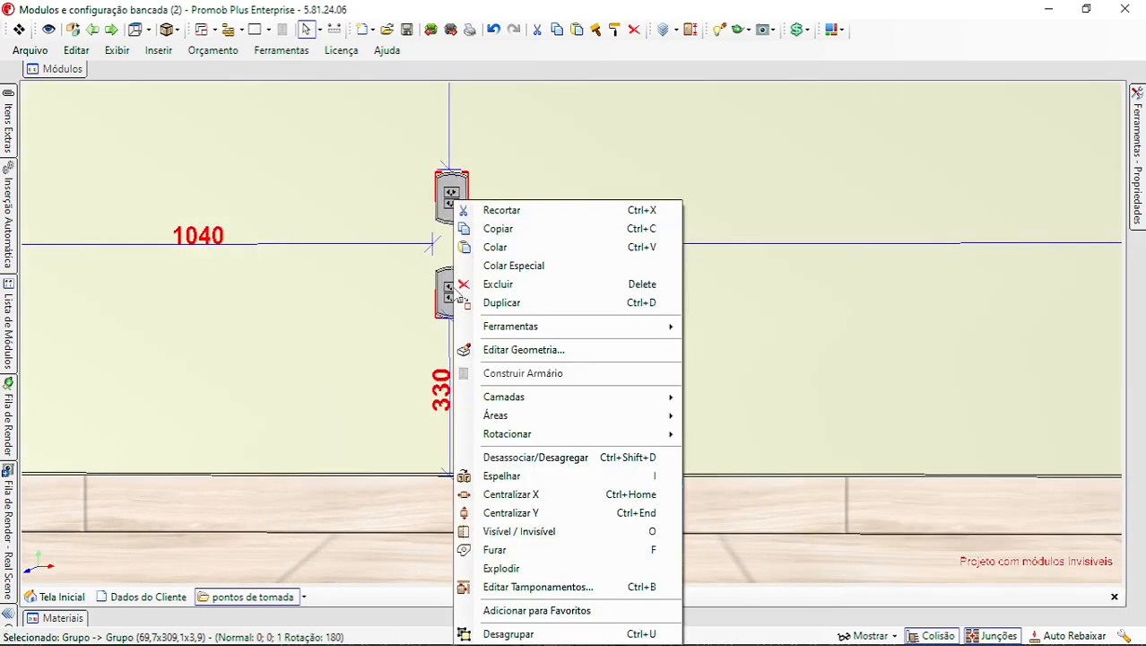
{"action": "left_click", "coordinate": [484, 303]}
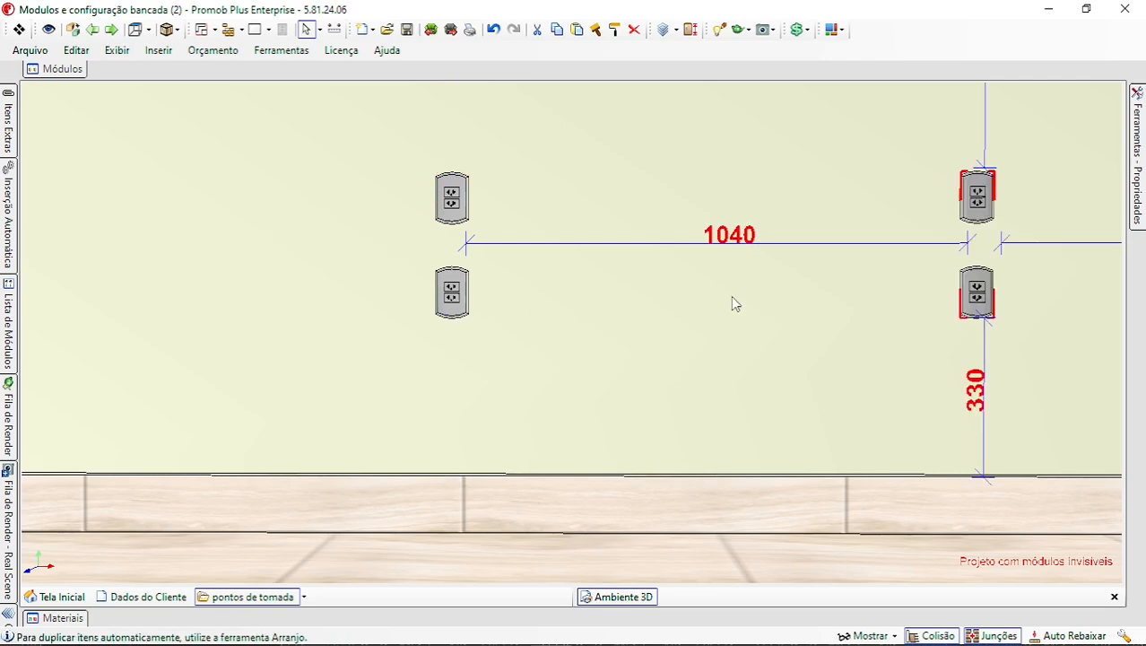
{"action": "middle_click_drag", "start_coordinate": [732, 299], "coordinate": [580, 243]}
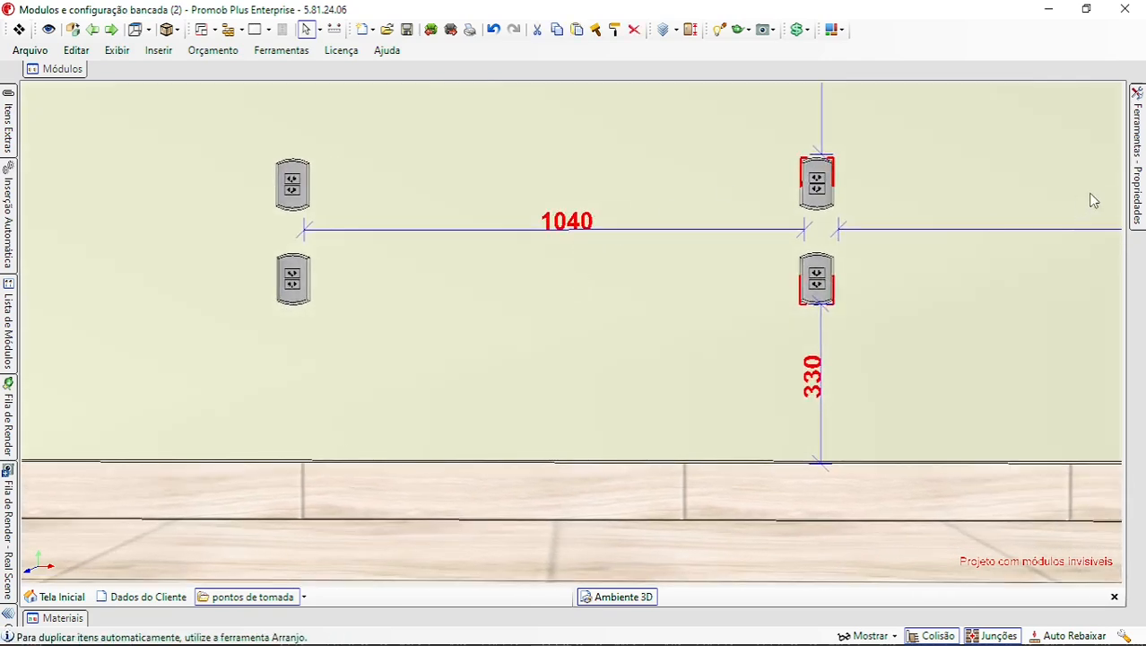
{"action": "mouse_move", "coordinate": [1141, 184]}
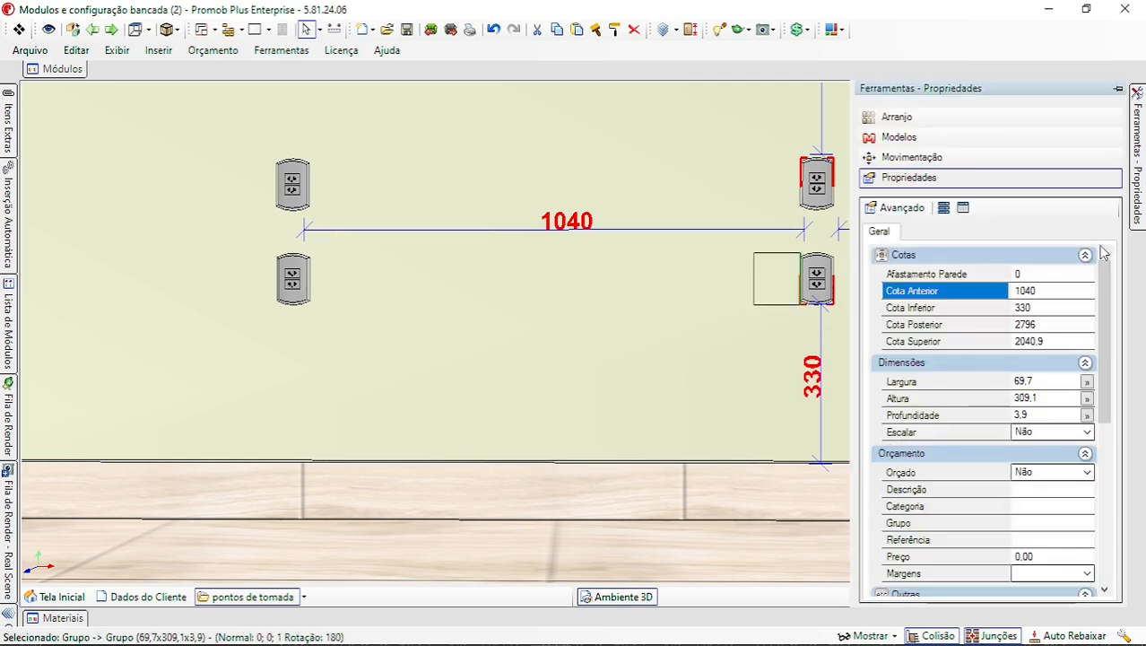
{"action": "left_click", "coordinate": [1064, 290]}
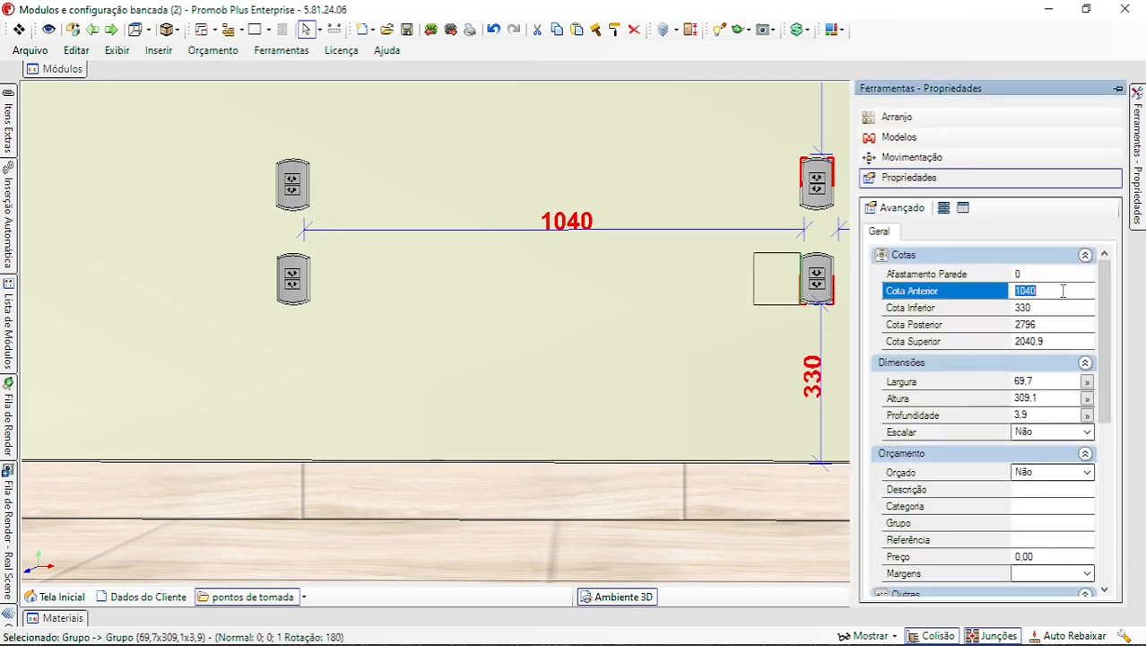
{"action": "type", "text": "980"}
{"action": "key", "text": "Return"}
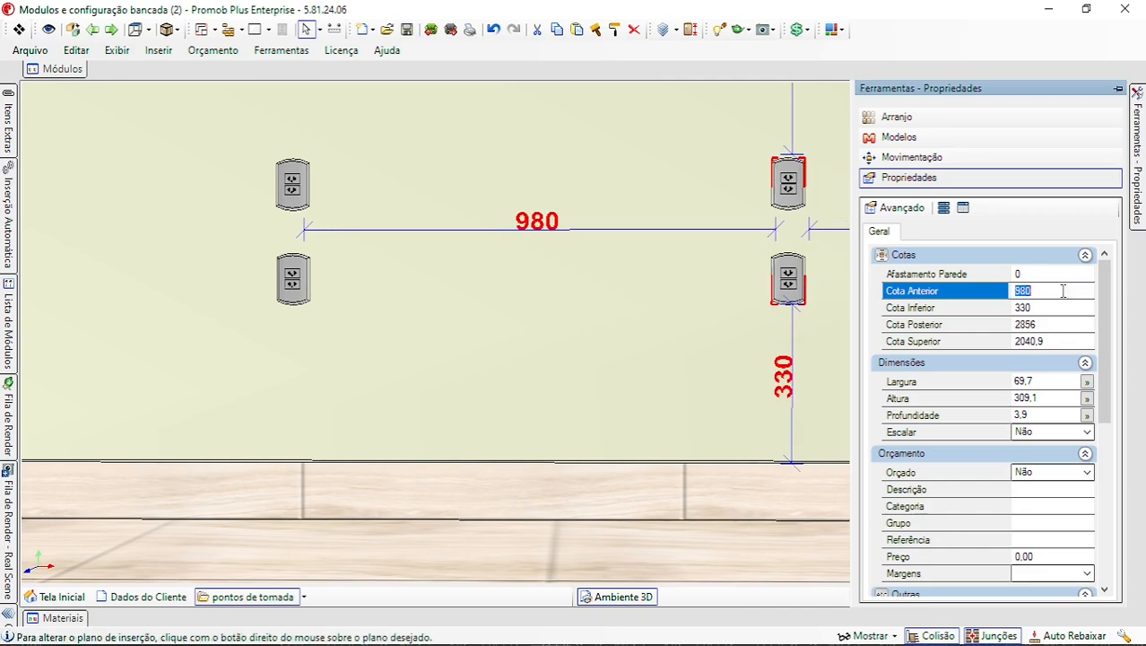
Duplicate the third outlet pair further along the wall and set the copy's Cota Anterior to 1030
{"action": "middle_click_drag", "start_coordinate": [743, 308], "coordinate": [480, 309]}
{"action": "right_click", "coordinate": [530, 179]}
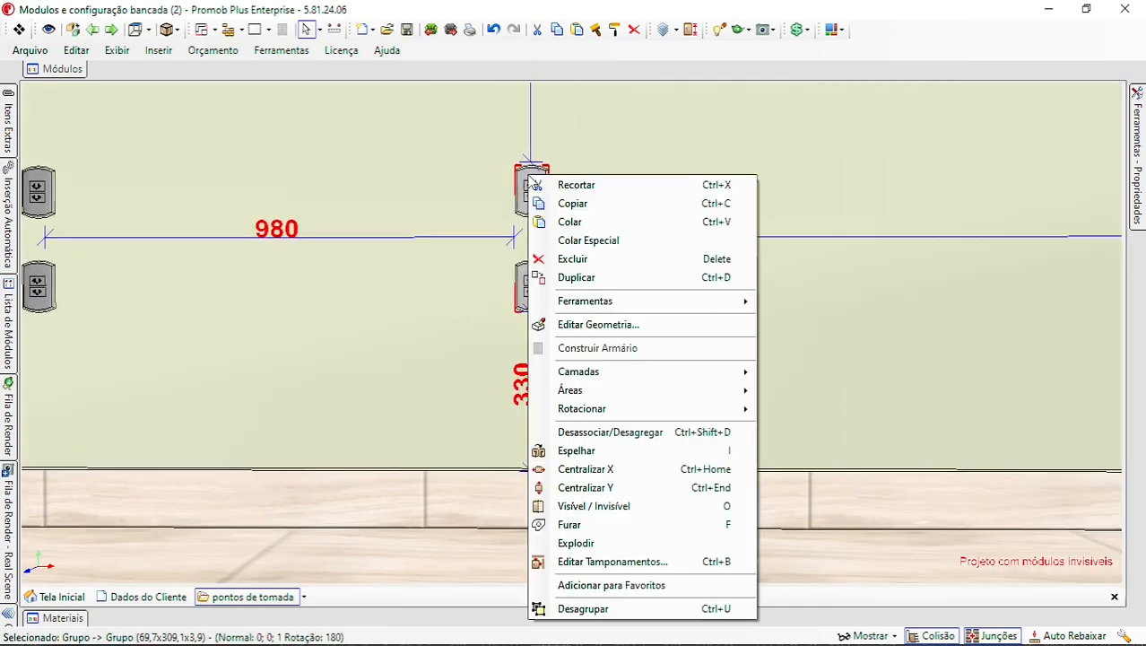
{"action": "left_click", "coordinate": [578, 277]}
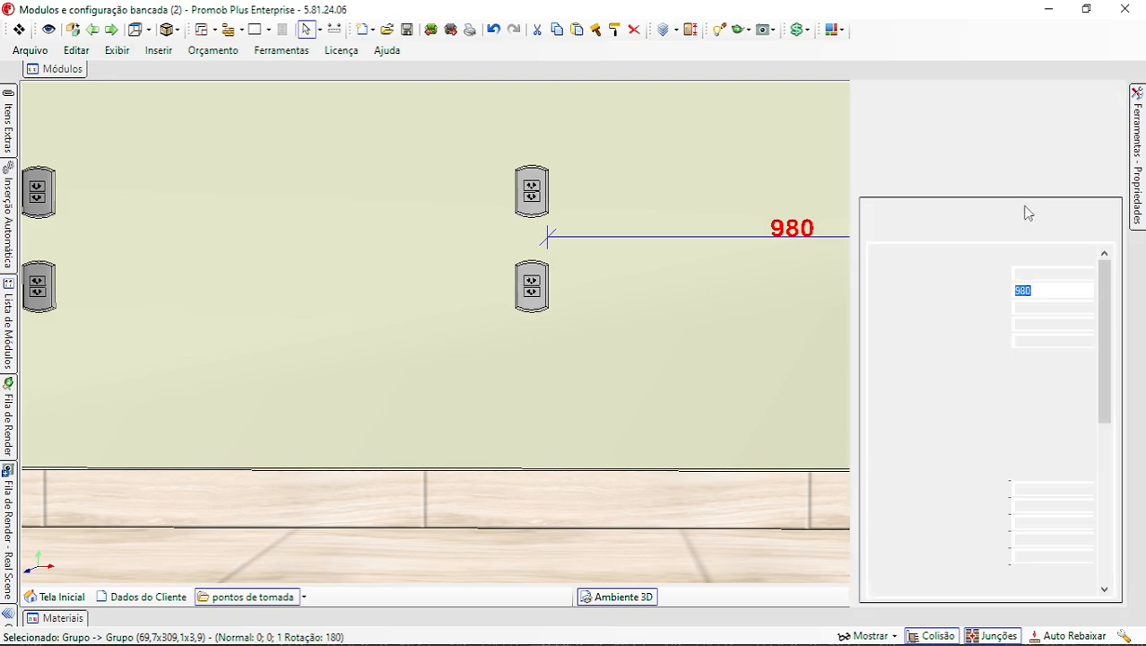
{"action": "type", "text": "103"}
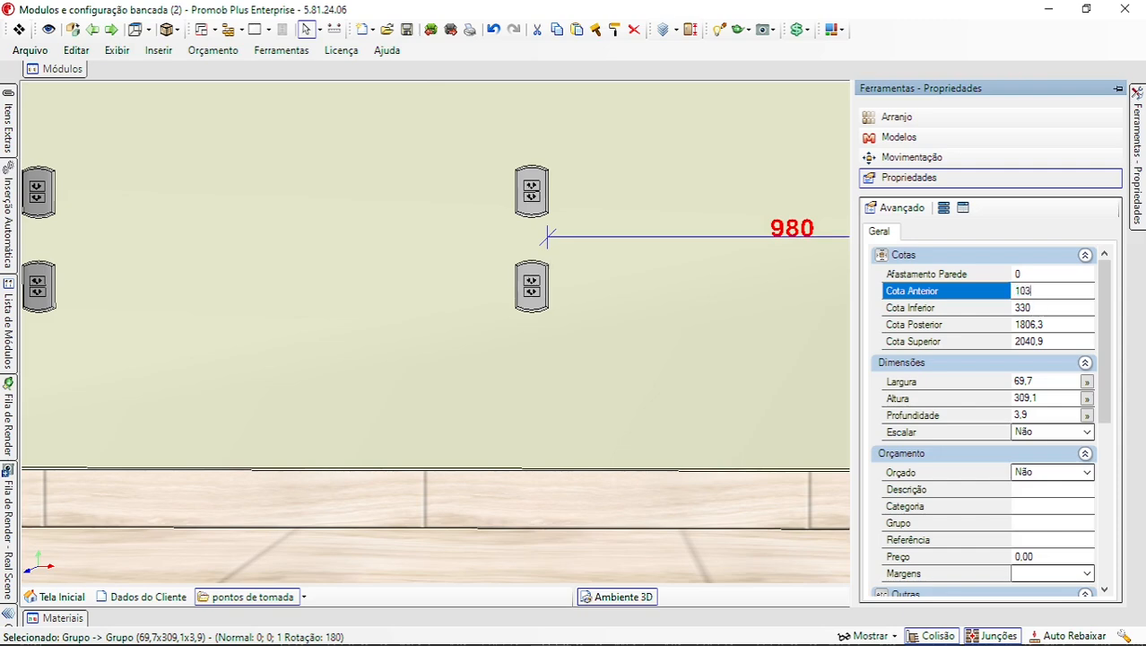
{"action": "type", "text": "0"}
{"action": "key", "text": "Return"}
Examine the arrangement of all outlet pairs along the whole wall from the front and from an angle
{"action": "scroll", "coordinate": [575, 380], "scroll_direction": "down", "scroll_amount": 3}
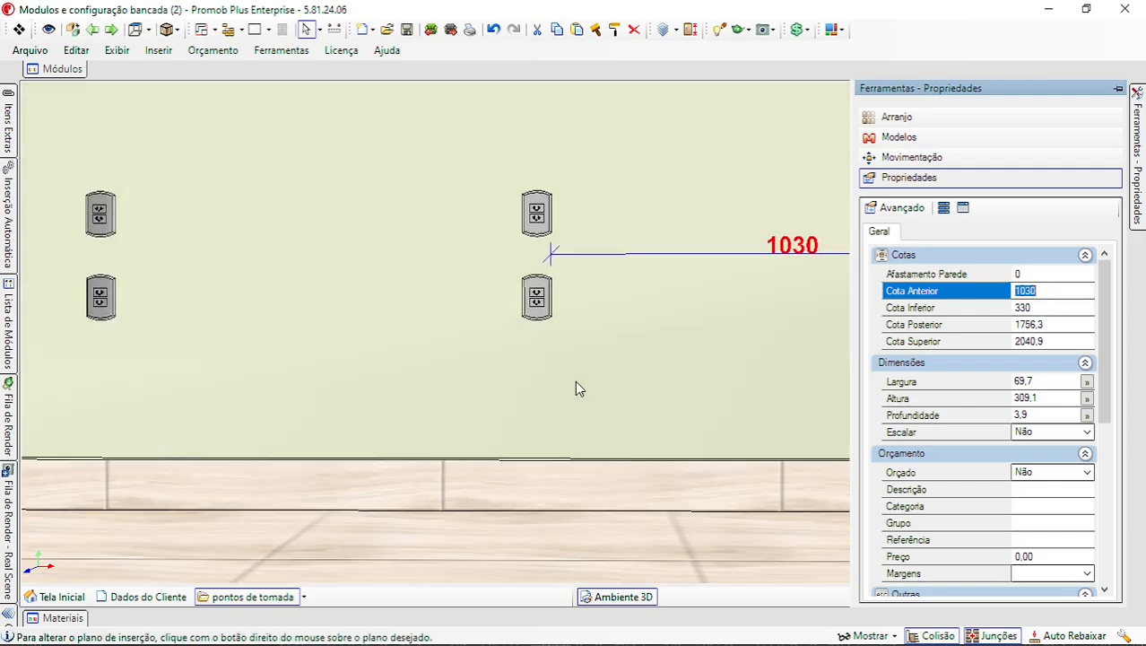
{"action": "scroll", "coordinate": [485, 384], "scroll_direction": "down", "scroll_amount": 1}
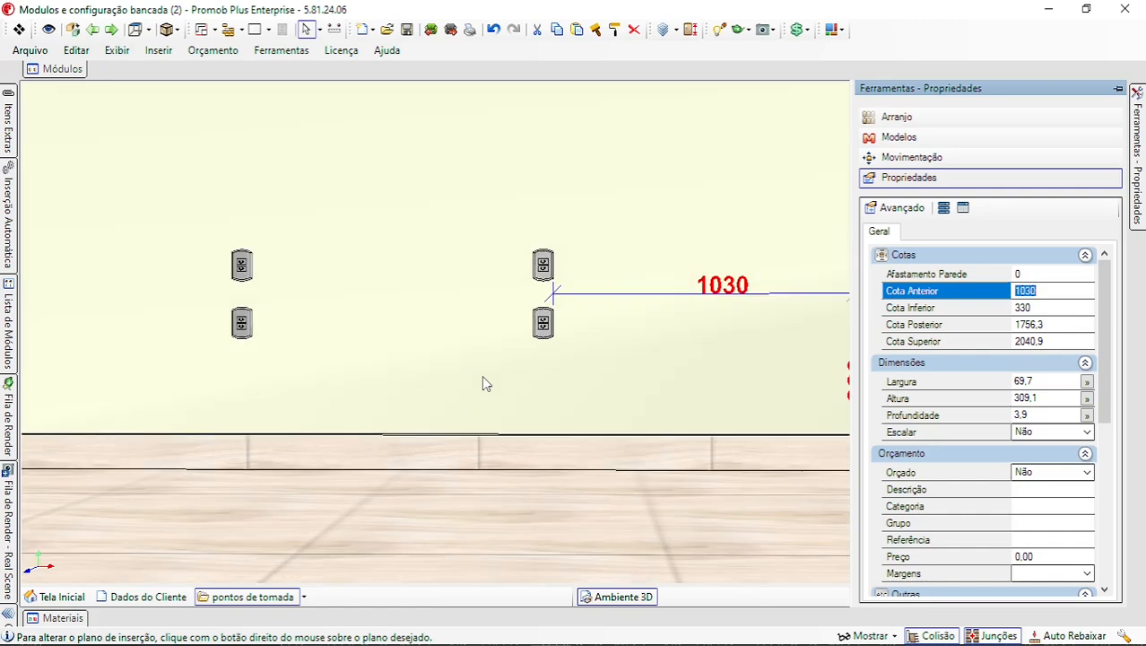
{"action": "left_click", "coordinate": [477, 383]}
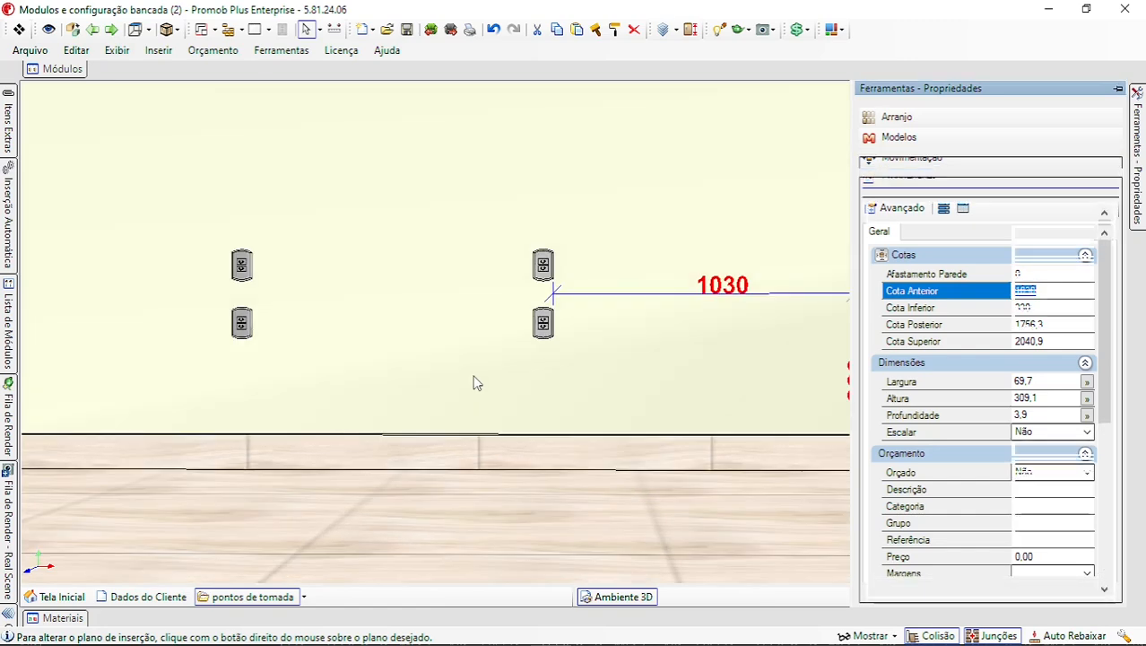
{"action": "scroll", "coordinate": [476, 383], "scroll_direction": "down", "scroll_amount": 1}
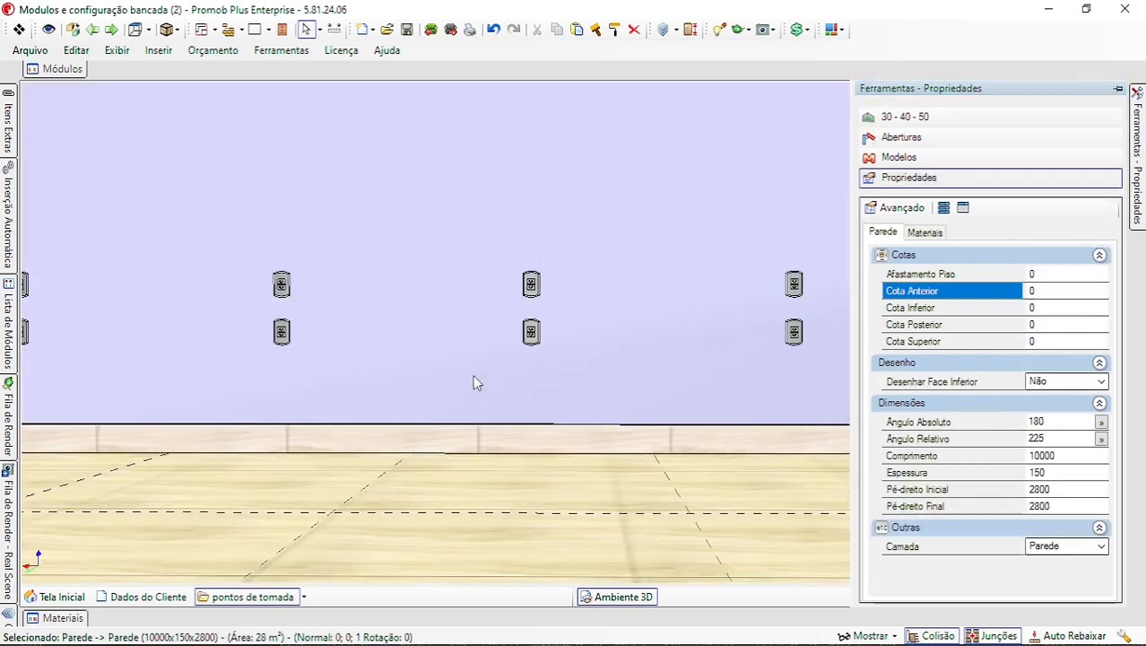
{"action": "middle_click_drag", "start_coordinate": [475, 377], "coordinate": [607, 377]}
{"action": "scroll", "coordinate": [608, 377], "scroll_direction": "down", "scroll_amount": 2}
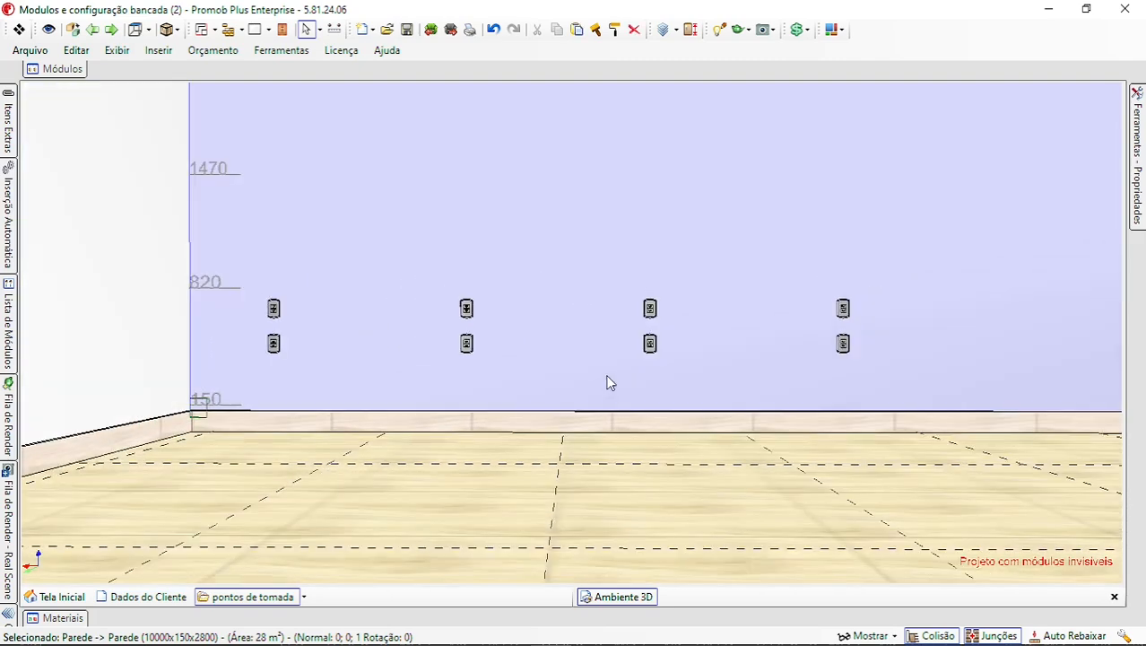
{"action": "scroll", "coordinate": [510, 475], "scroll_direction": "down", "scroll_amount": 5}
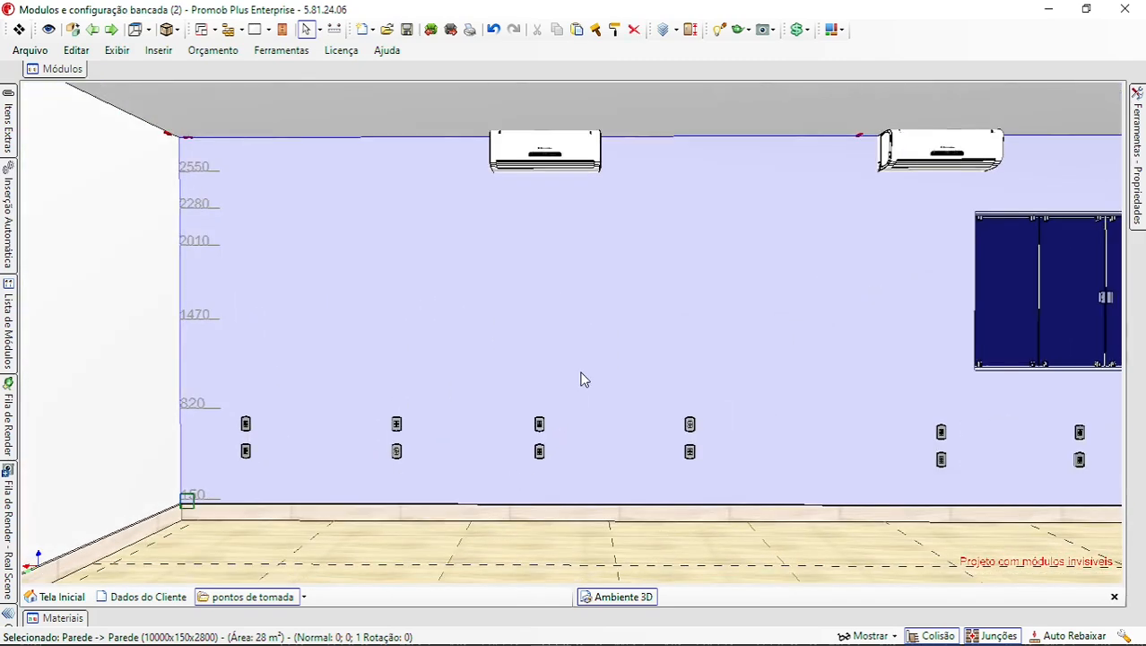
{"action": "double_click", "coordinate": [586, 376]}
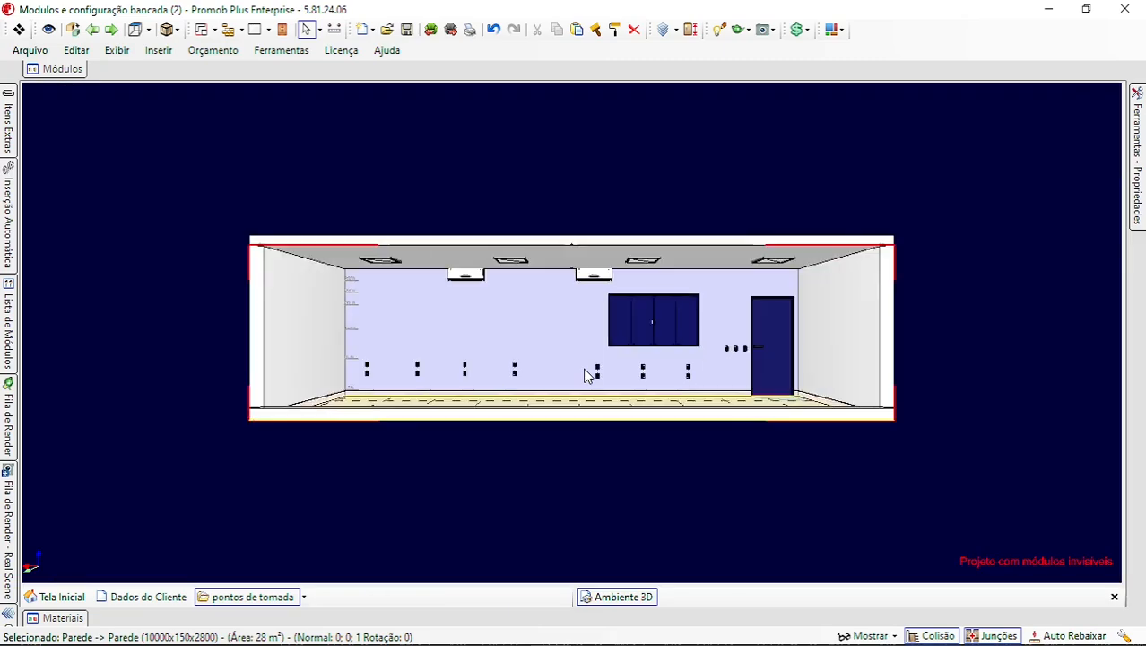
{"action": "scroll", "coordinate": [587, 375], "scroll_direction": "up", "scroll_amount": 2}
{"action": "scroll", "coordinate": [585, 376], "scroll_direction": "up", "scroll_amount": 3}
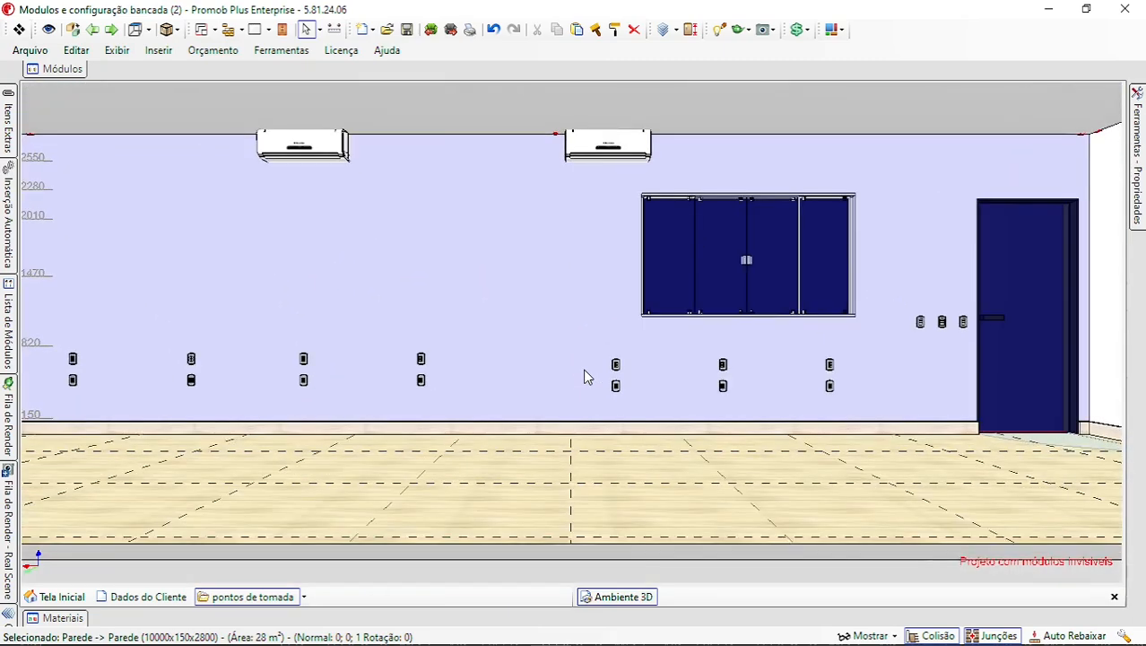
{"action": "middle_click_drag", "start_coordinate": [585, 374], "coordinate": [836, 468]}
{"action": "scroll", "coordinate": [686, 378], "scroll_direction": "up", "scroll_amount": 1}
{"action": "scroll", "coordinate": [723, 423], "scroll_direction": "up", "scroll_amount": 1}
{"action": "scroll", "coordinate": [771, 442], "scroll_direction": "up", "scroll_amount": 1}
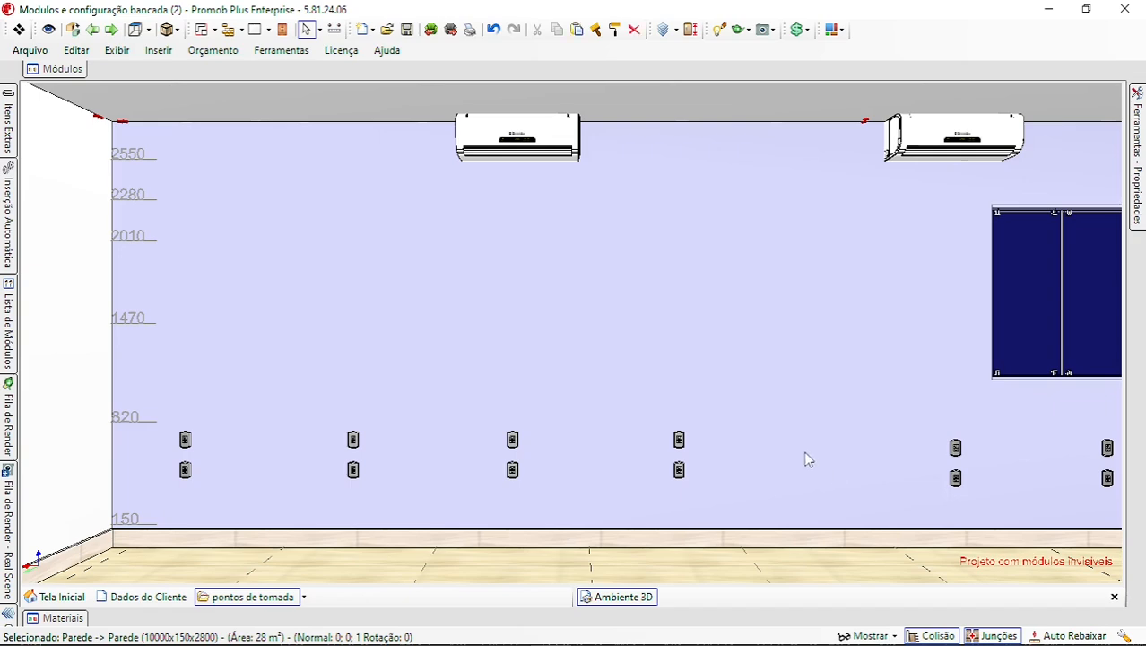
{"action": "scroll", "coordinate": [763, 443], "scroll_direction": "down", "scroll_amount": 1}
{"action": "middle_click_drag", "start_coordinate": [763, 441], "coordinate": [763, 405]}
{"action": "scroll", "coordinate": [640, 417], "scroll_direction": "down", "scroll_amount": 2}
{"action": "scroll", "coordinate": [610, 411], "scroll_direction": "down", "scroll_amount": 1}
{"action": "right_click_drag", "start_coordinate": [763, 404], "coordinate": [662, 395]}
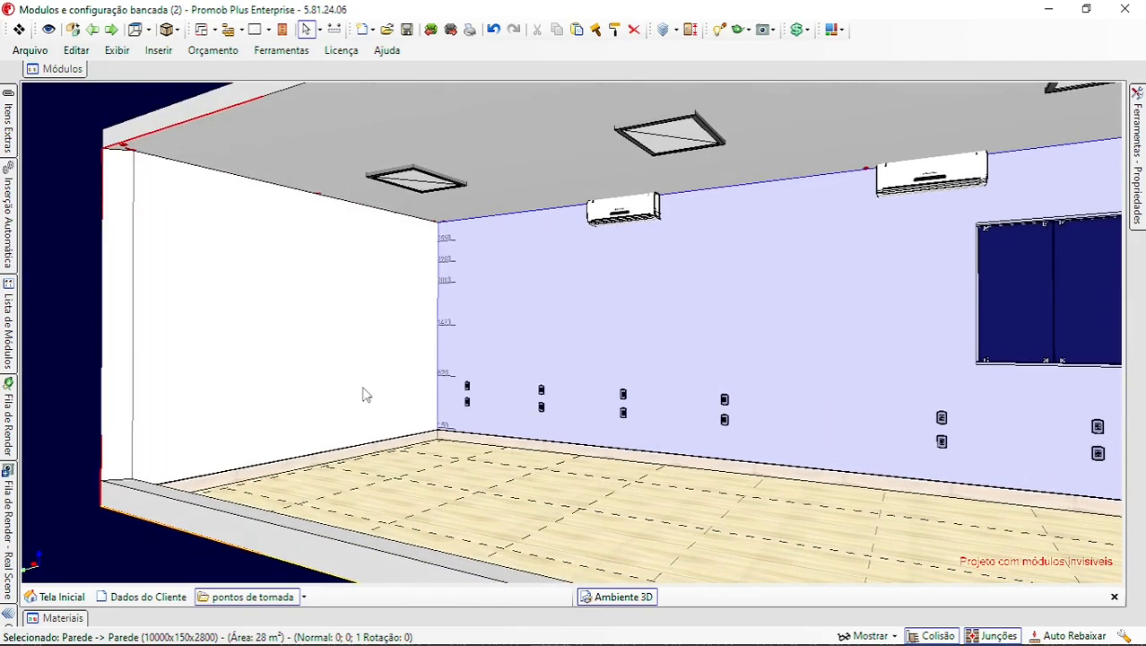
{"action": "middle_click_drag", "start_coordinate": [364, 393], "coordinate": [492, 364]}
{"action": "right_click_drag", "start_coordinate": [491, 364], "coordinate": [452, 386]}
{"action": "middle_click_drag", "start_coordinate": [451, 386], "coordinate": [384, 374]}
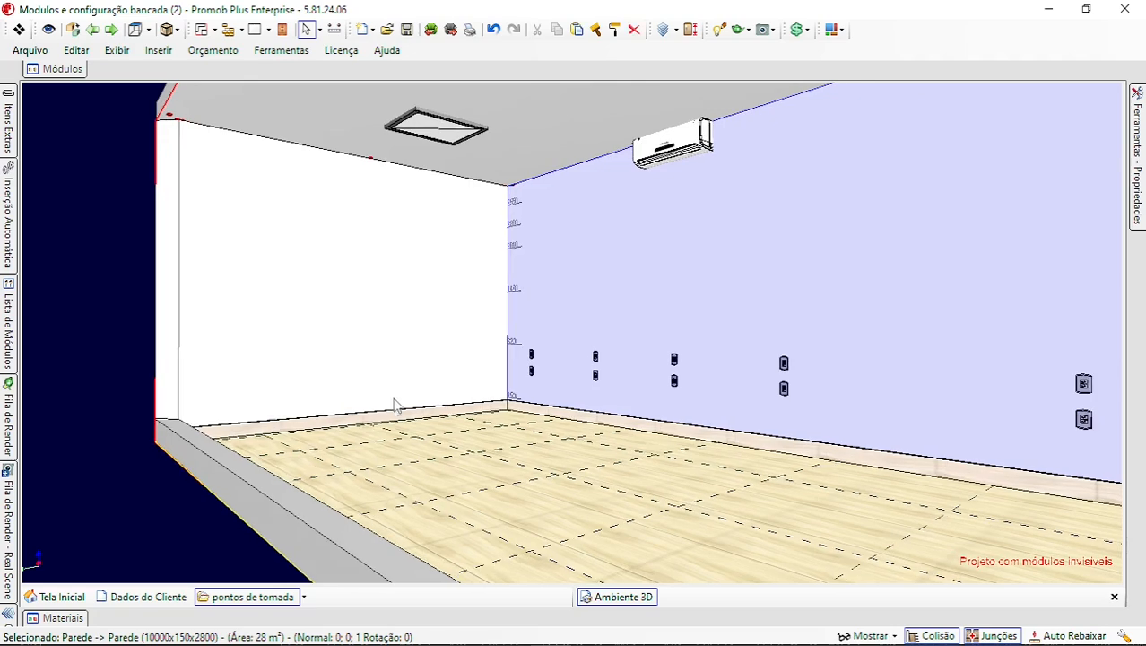
Raise the lowered wall opposite the outlets to full height and bring its inner face into view
{"action": "double_click", "coordinate": [255, 472]}
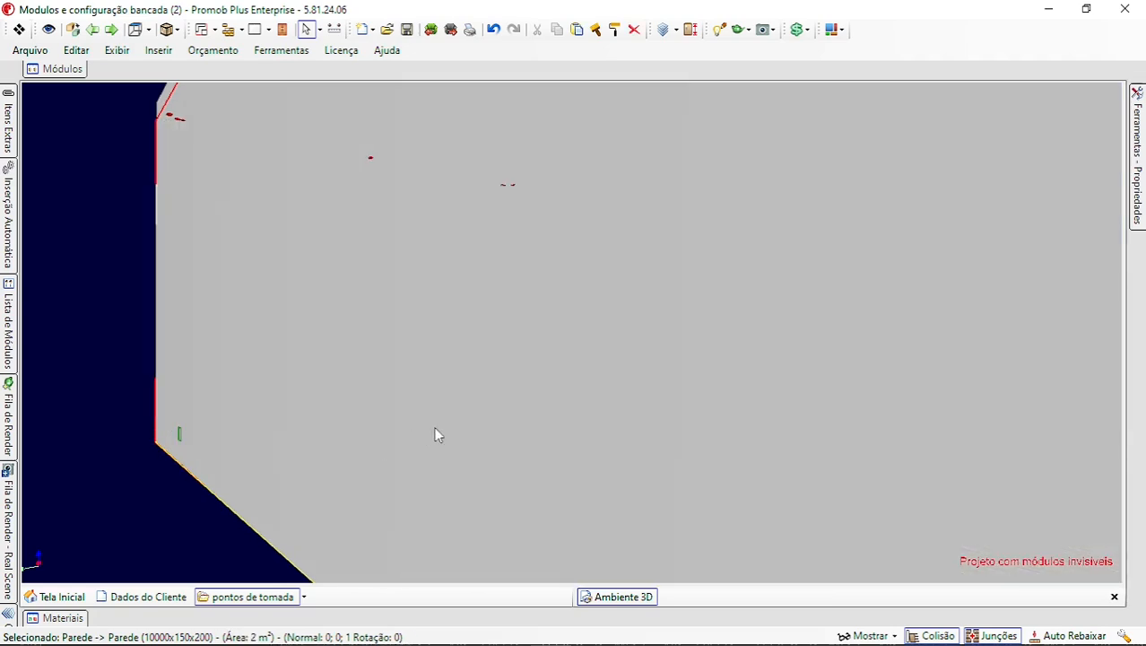
{"action": "middle_click_drag", "start_coordinate": [445, 425], "coordinate": [345, 417]}
{"action": "right_click_drag", "start_coordinate": [345, 417], "coordinate": [323, 423]}
{"action": "middle_click_drag", "start_coordinate": [322, 423], "coordinate": [75, 389]}
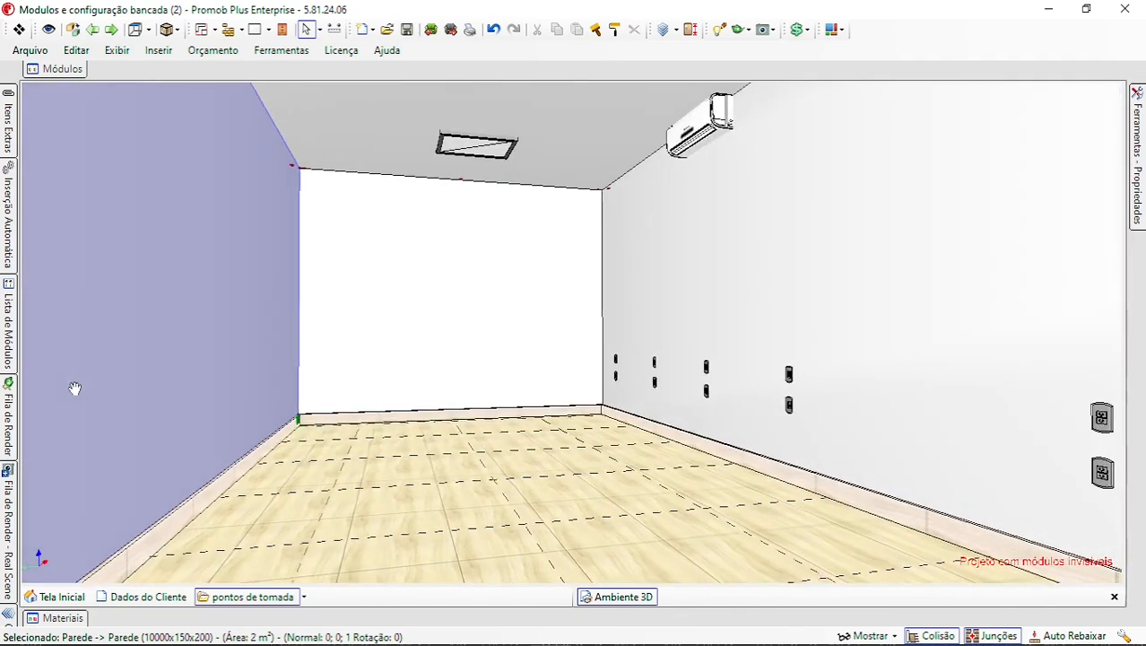
Copy the nearest grouped outlet pair from the side wall and paste it onto the empty end wall
{"action": "right_click_drag", "start_coordinate": [408, 394], "coordinate": [446, 349]}
{"action": "double_click", "coordinate": [445, 346]}
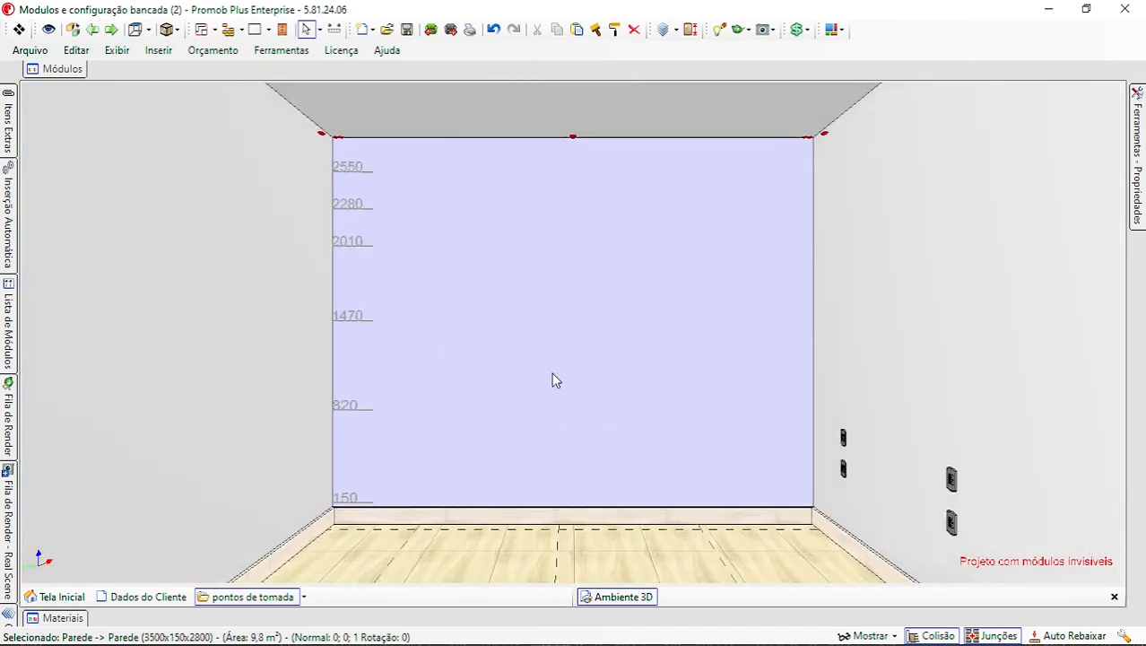
{"action": "scroll", "coordinate": [554, 381], "scroll_direction": "up", "scroll_amount": 2}
{"action": "middle_click_drag", "start_coordinate": [552, 378], "coordinate": [557, 398]}
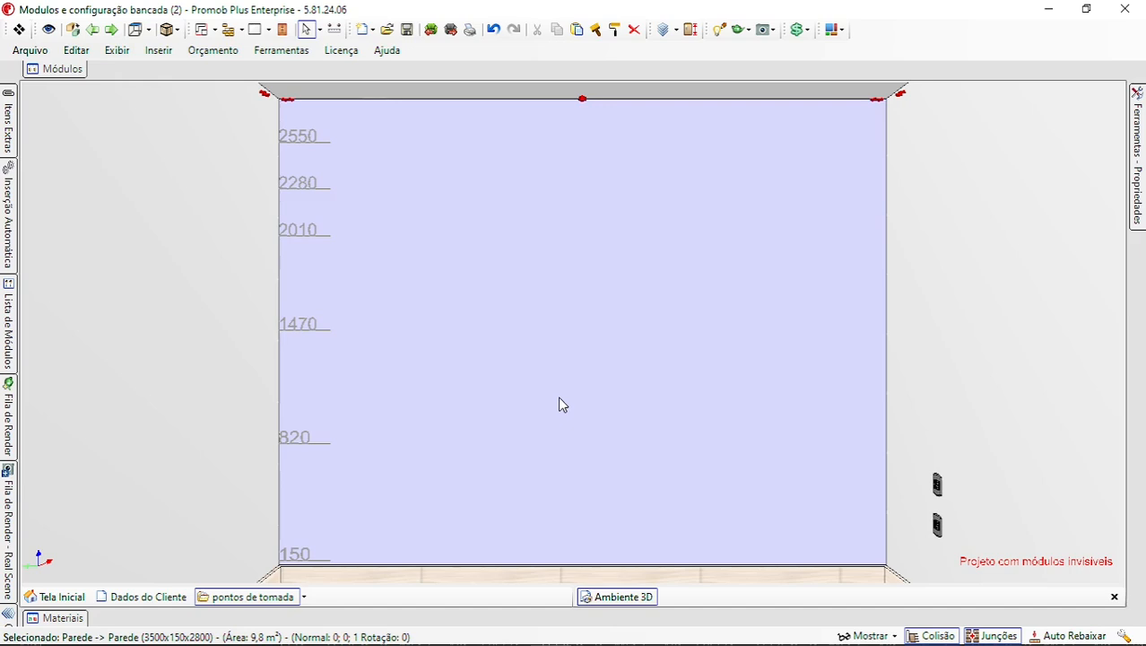
{"action": "left_click", "coordinate": [937, 485]}
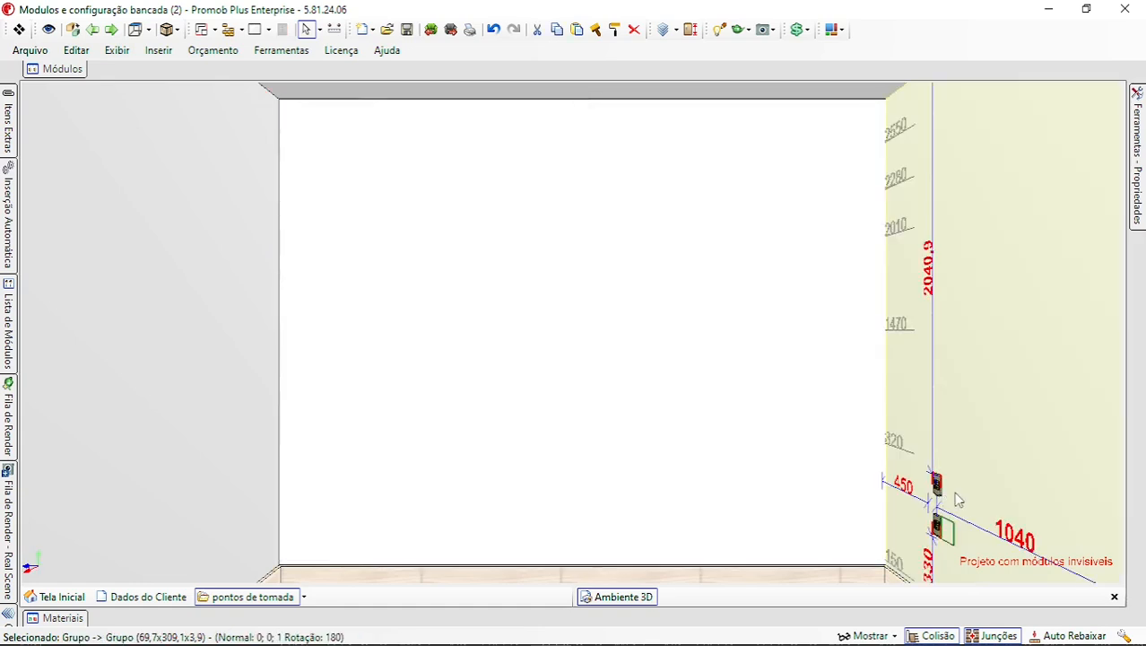
{"action": "left_click", "coordinate": [362, 498]}
{"action": "key", "text": "ctrl+v"}
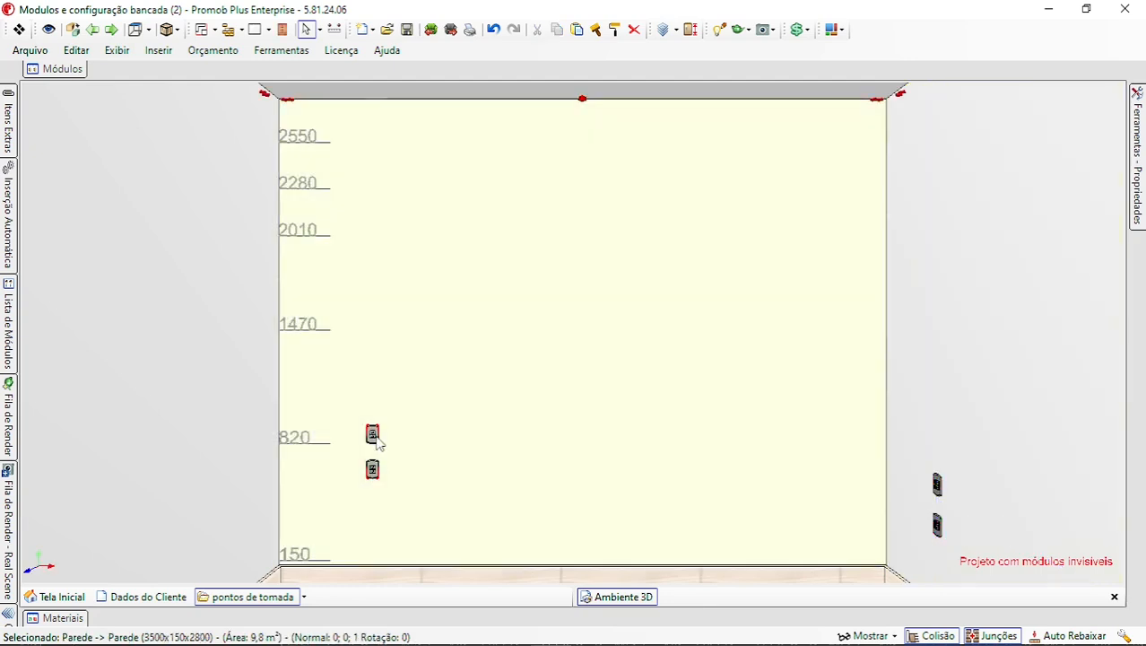
{"action": "left_click", "coordinate": [377, 437]}
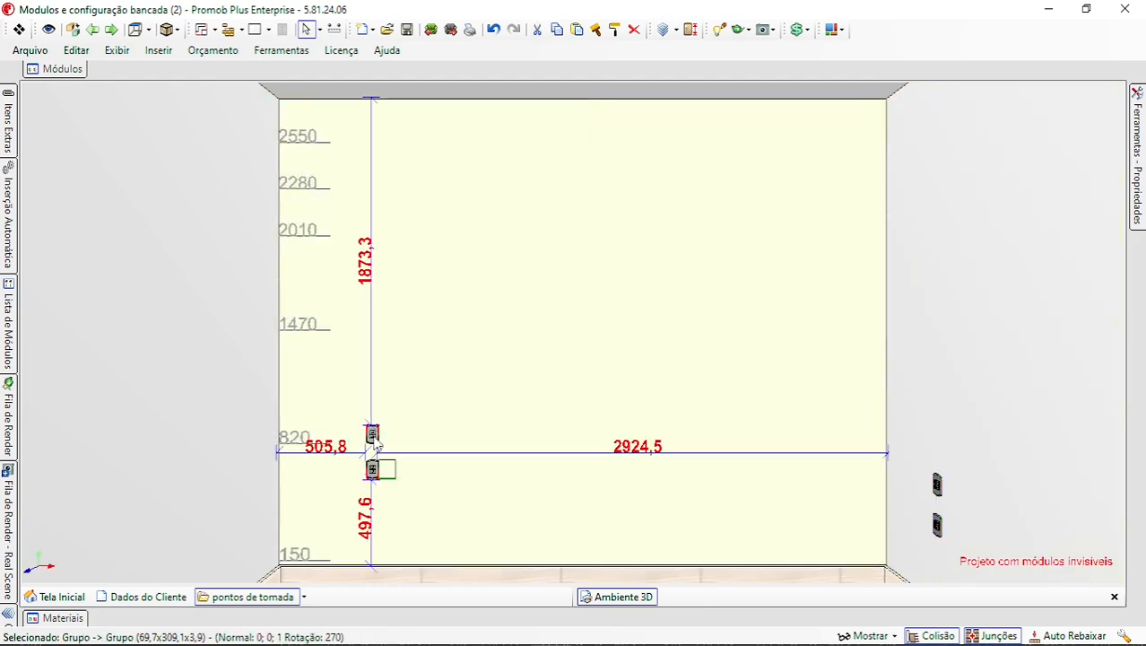
Set the pasted outlet pair's Cota Inferior to 1100 and its Cota Anterior to 730
{"action": "left_click", "coordinate": [1138, 206]}
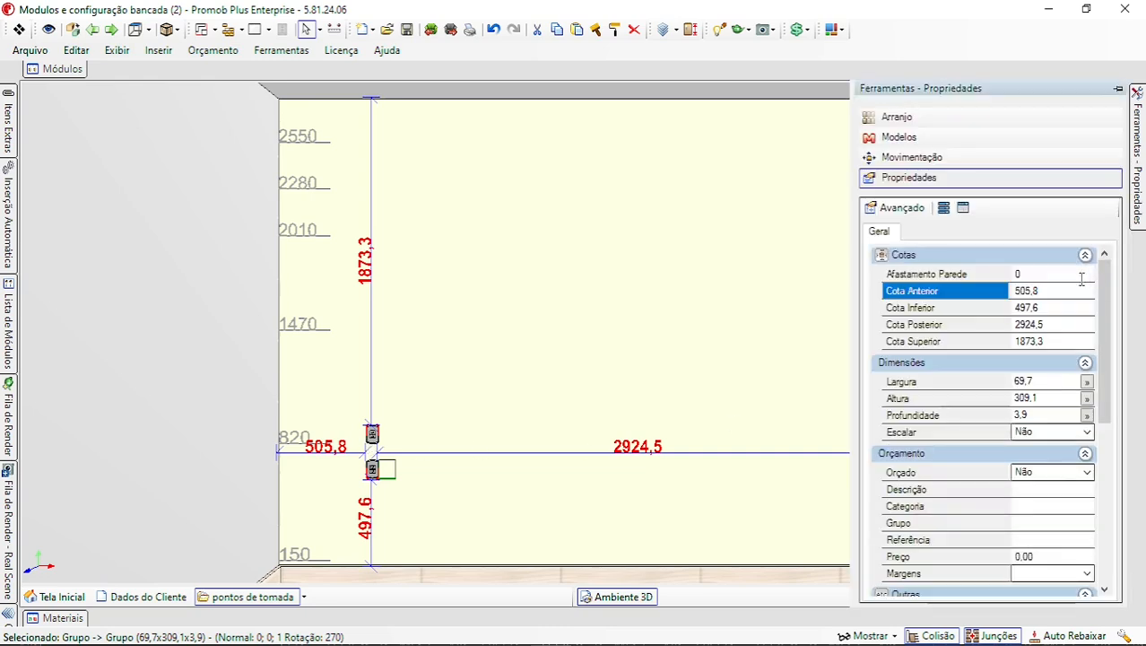
{"action": "left_click", "coordinate": [1057, 309]}
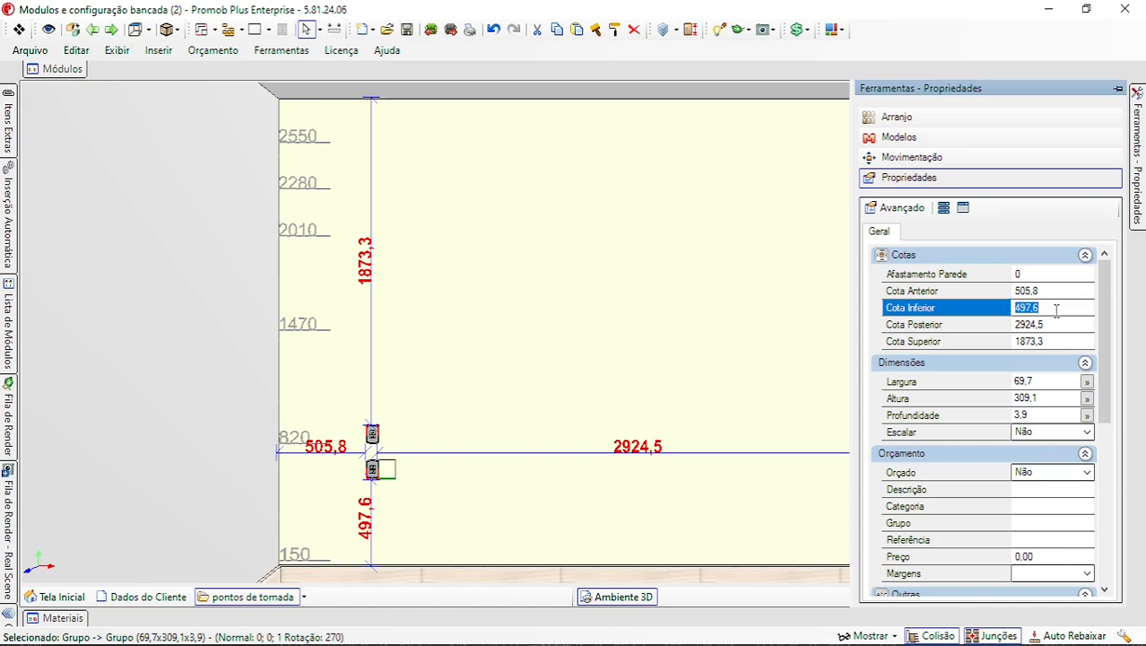
{"action": "type", "text": "1100"}
{"action": "key", "text": "Return"}
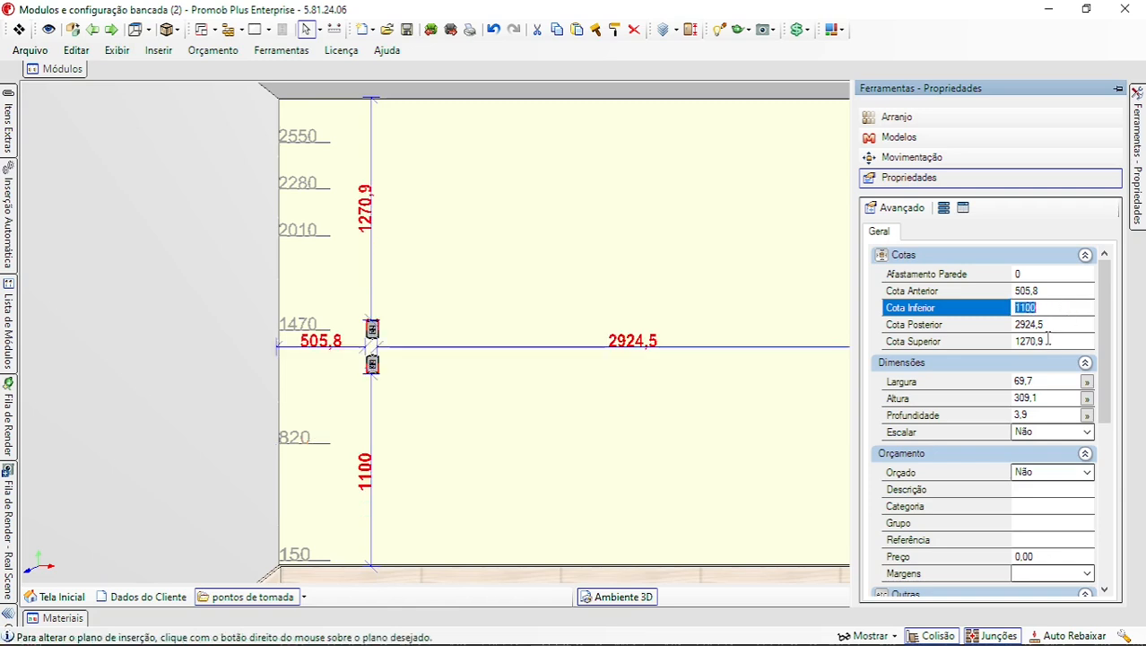
{"action": "left_click", "coordinate": [1056, 289]}
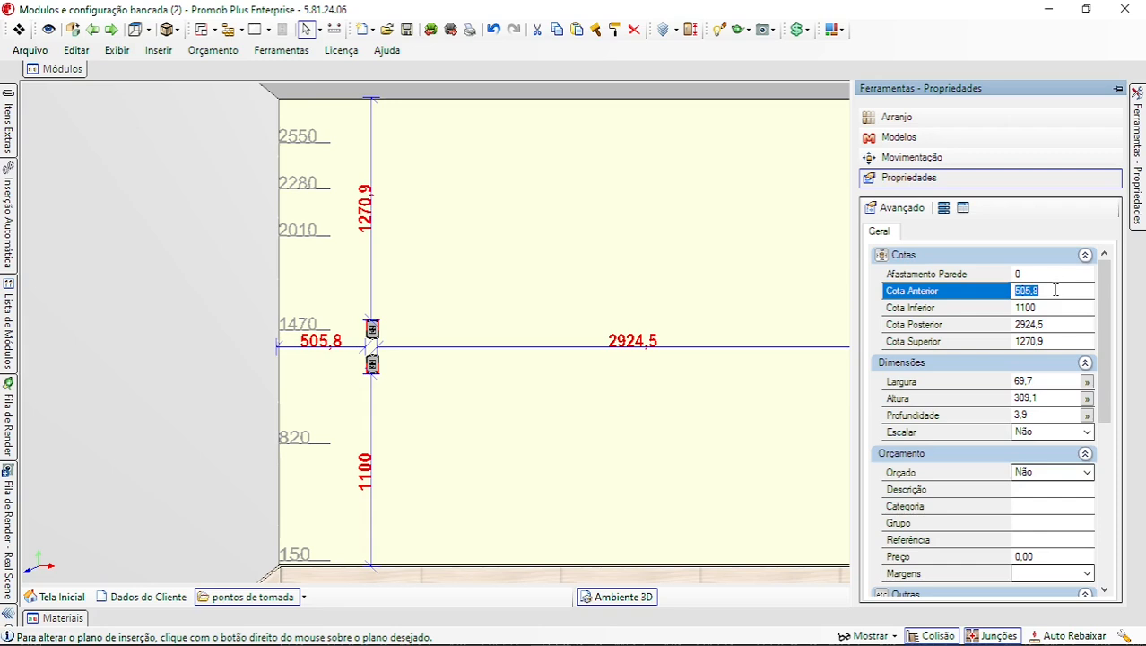
{"action": "type", "text": "730"}
{"action": "key", "text": "Return"}
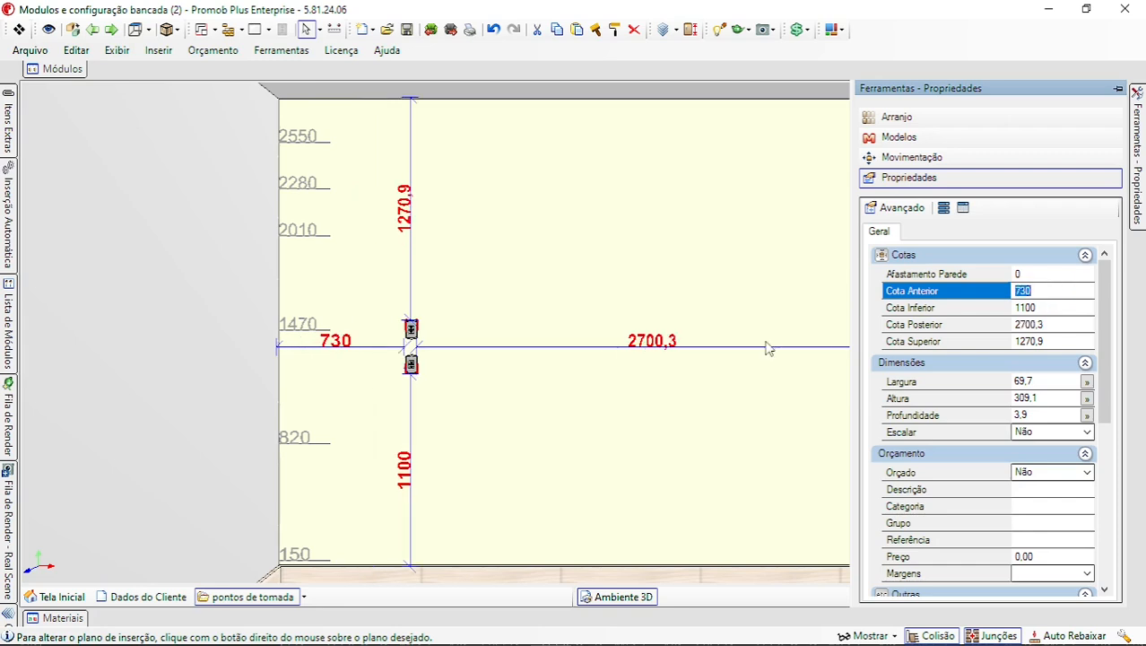
Paste another copy of the outlet pair near the opposite end of the same end wall
{"action": "middle_click_drag", "start_coordinate": [763, 348], "coordinate": [668, 345]}
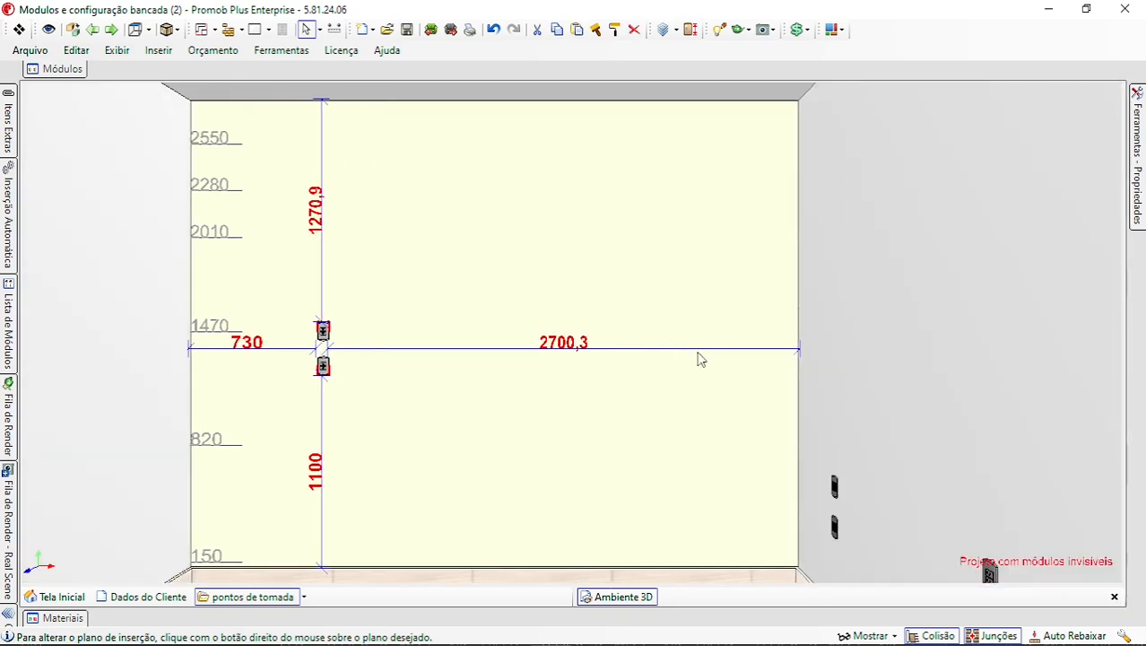
{"action": "right_click", "coordinate": [696, 364]}
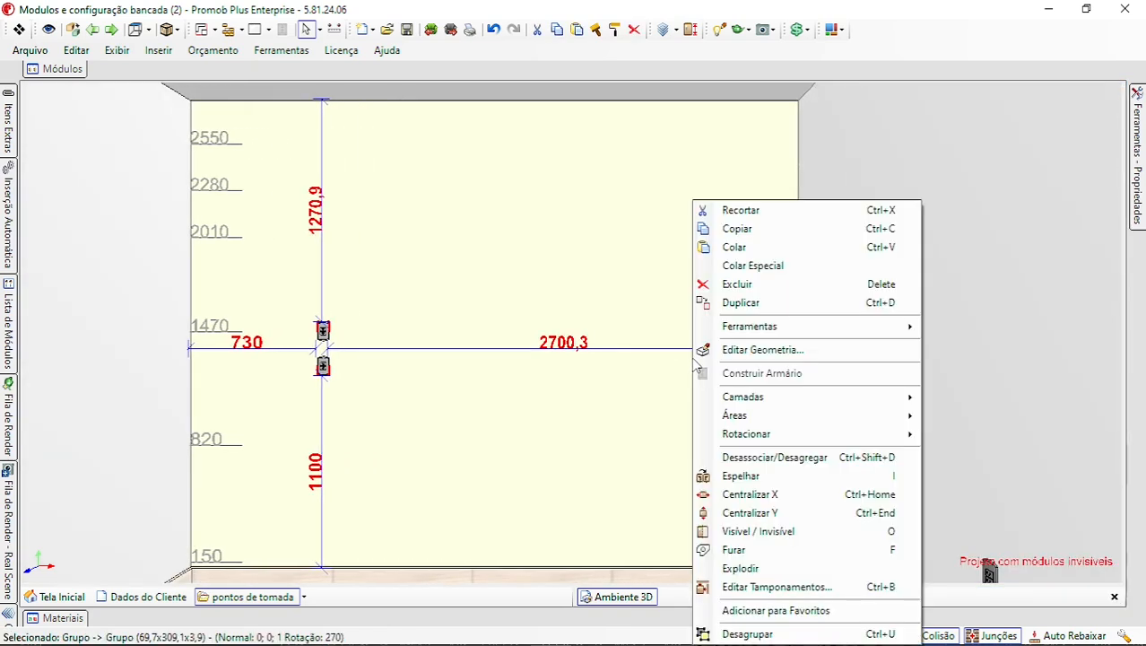
{"action": "left_click", "coordinate": [756, 266]}
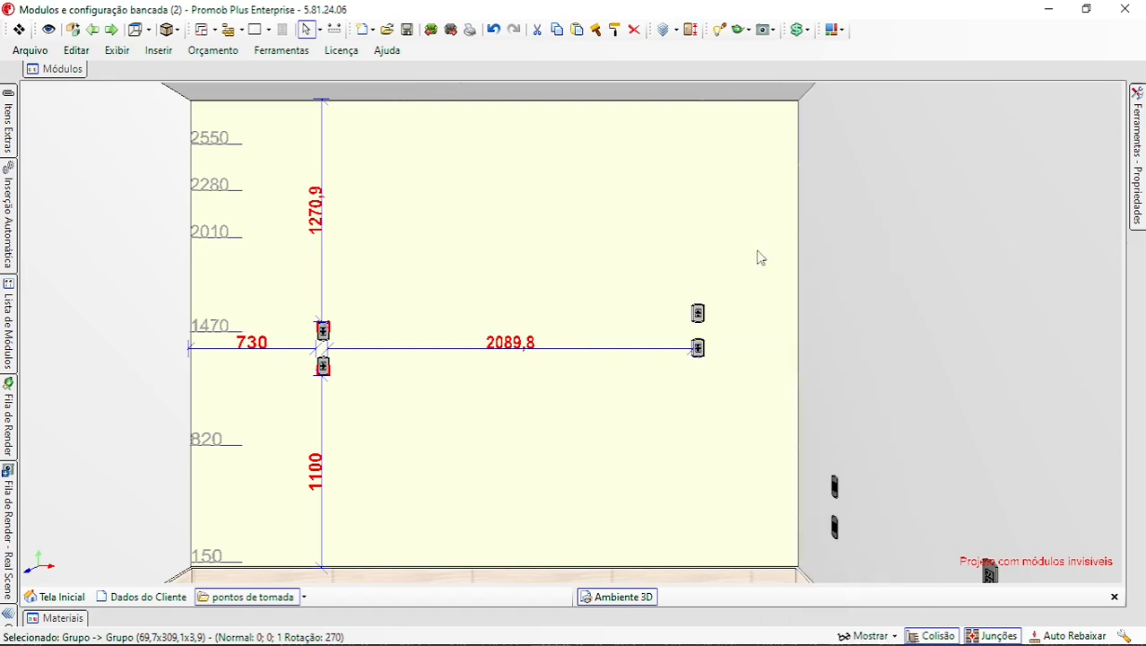
Set the second outlet pair's Cota Inferior to 1100 and its Cota Posterior to 730
{"action": "left_click", "coordinate": [704, 314]}
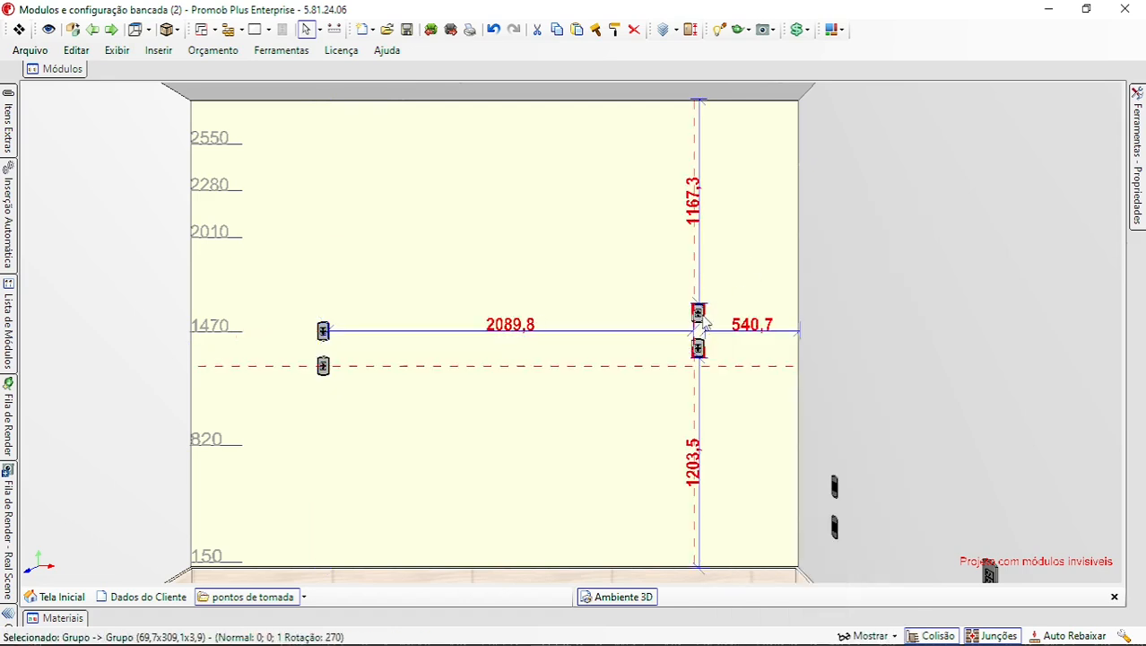
{"action": "left_click", "coordinate": [701, 314]}
{"action": "double_click", "coordinate": [701, 314]}
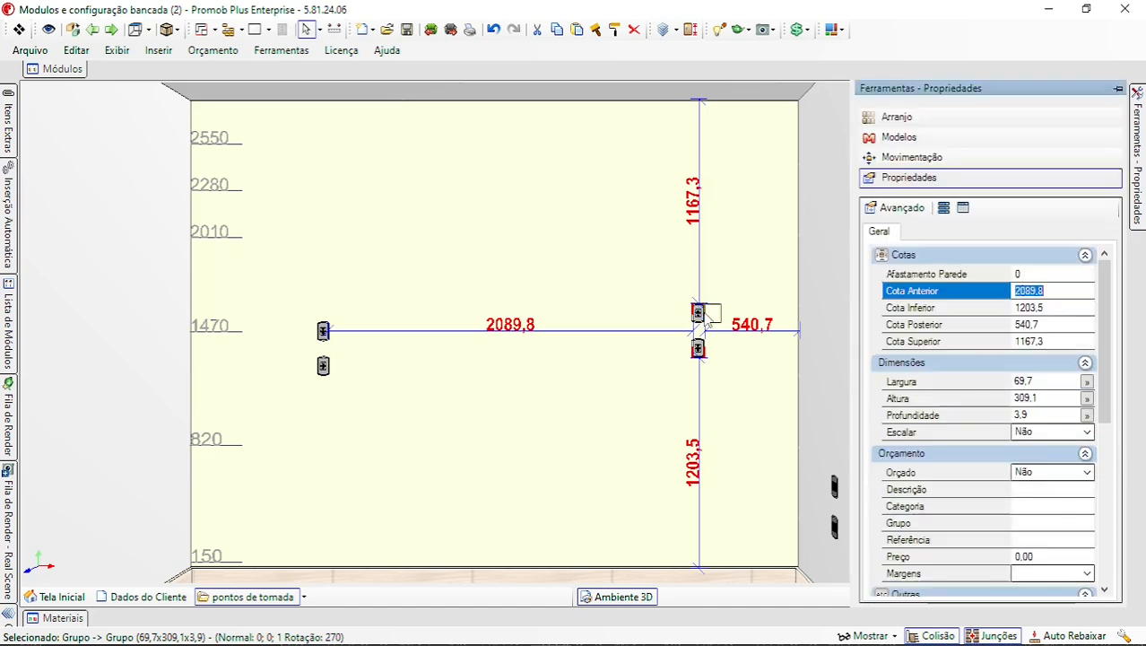
{"action": "left_click", "coordinate": [1054, 307]}
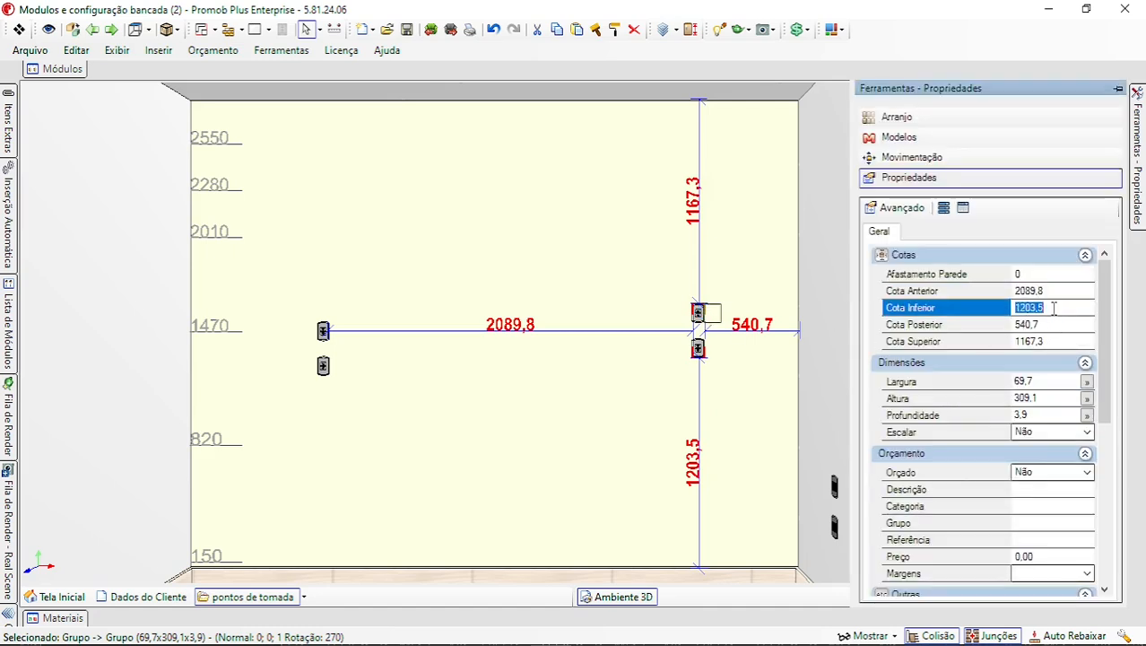
{"action": "type", "text": "1100"}
{"action": "key", "text": "Return"}
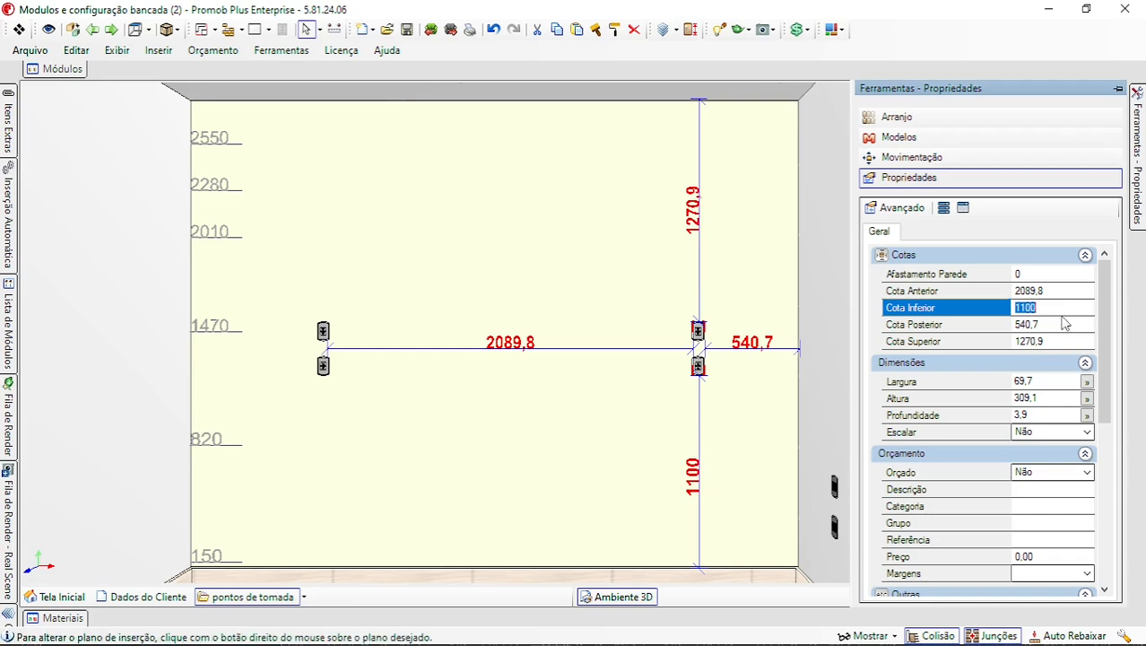
{"action": "left_click", "coordinate": [1062, 324]}
{"action": "type", "text": "730"}
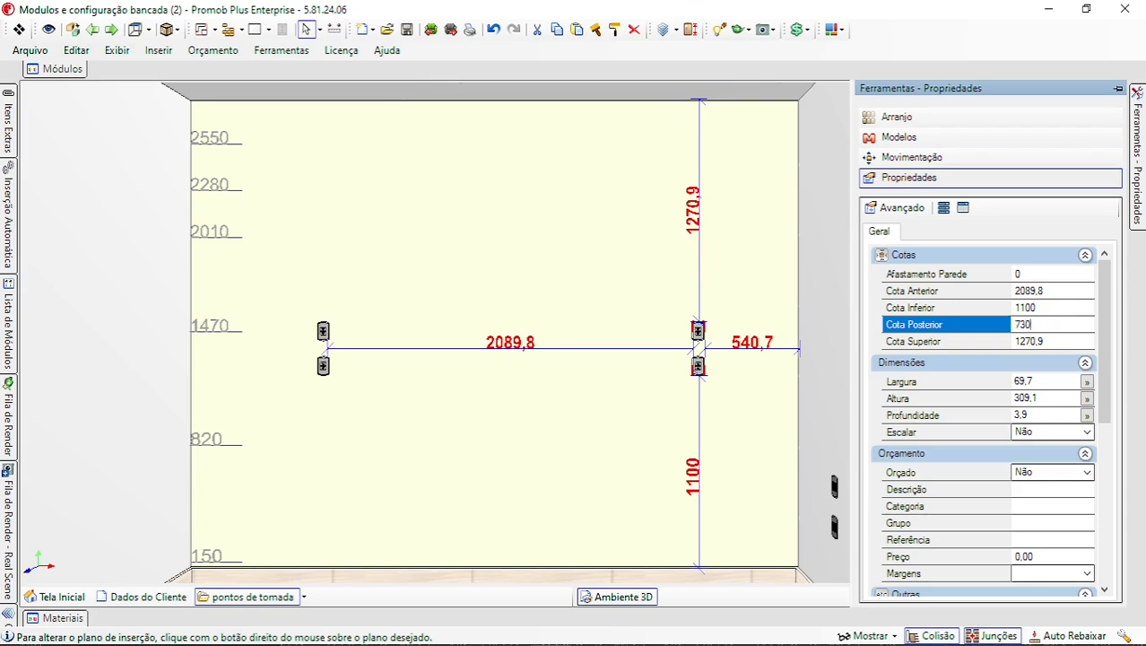
{"action": "key", "text": "Return"}
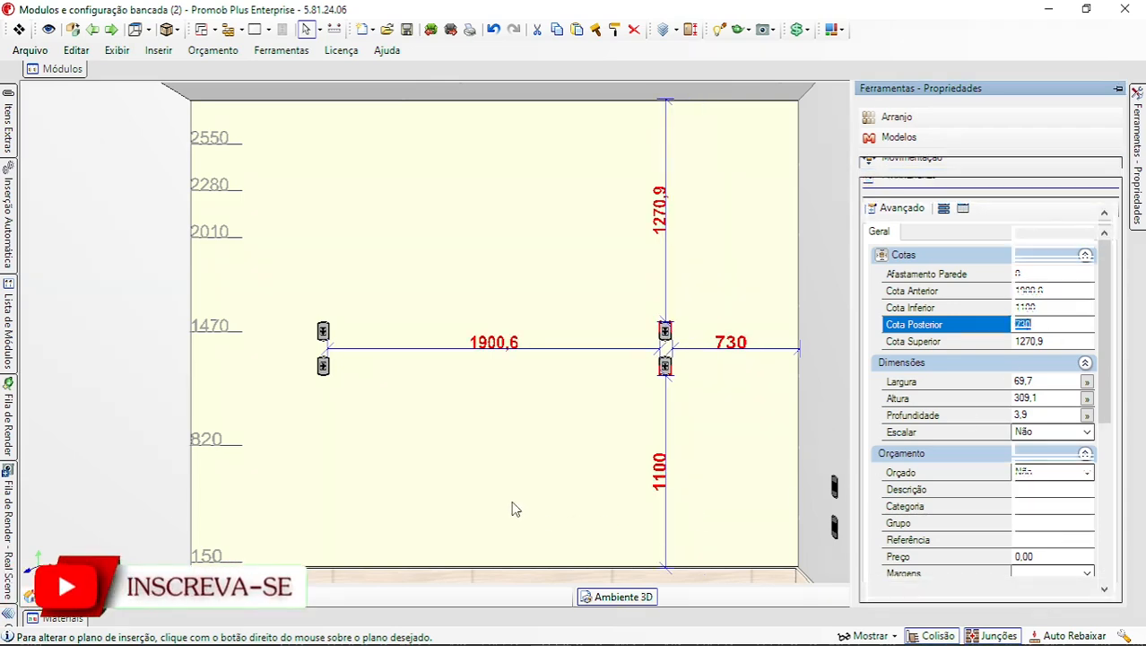
Select both outlet pairs on the end wall together and set their Cota Inferior to 510
{"action": "left_click", "coordinate": [463, 499]}
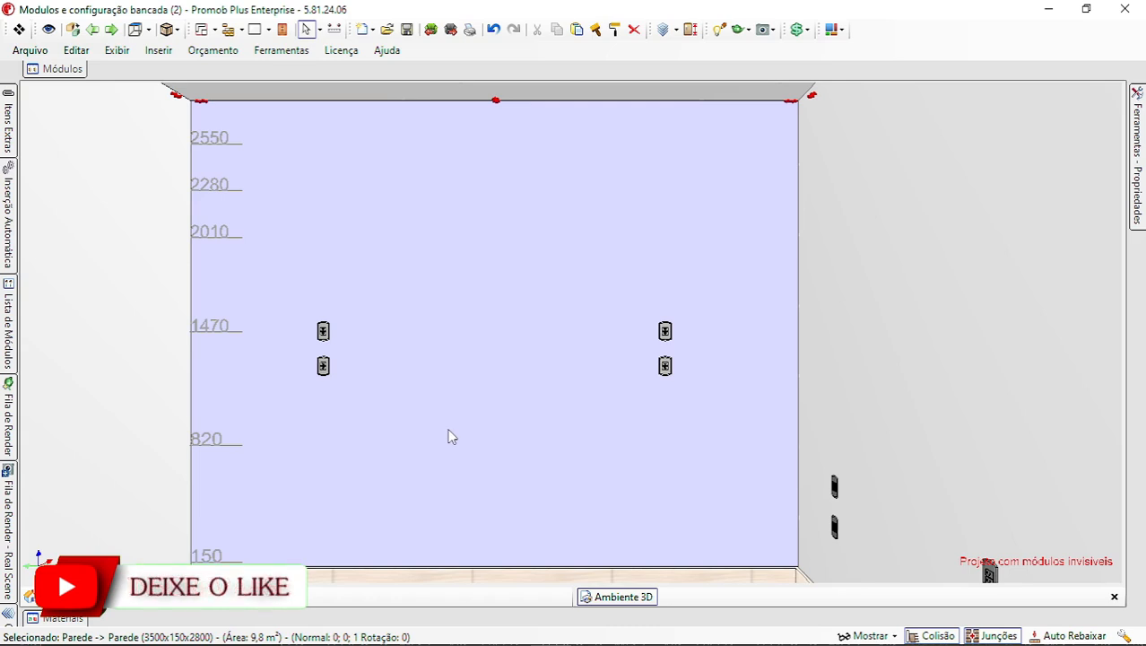
{"action": "left_click", "coordinate": [323, 367]}
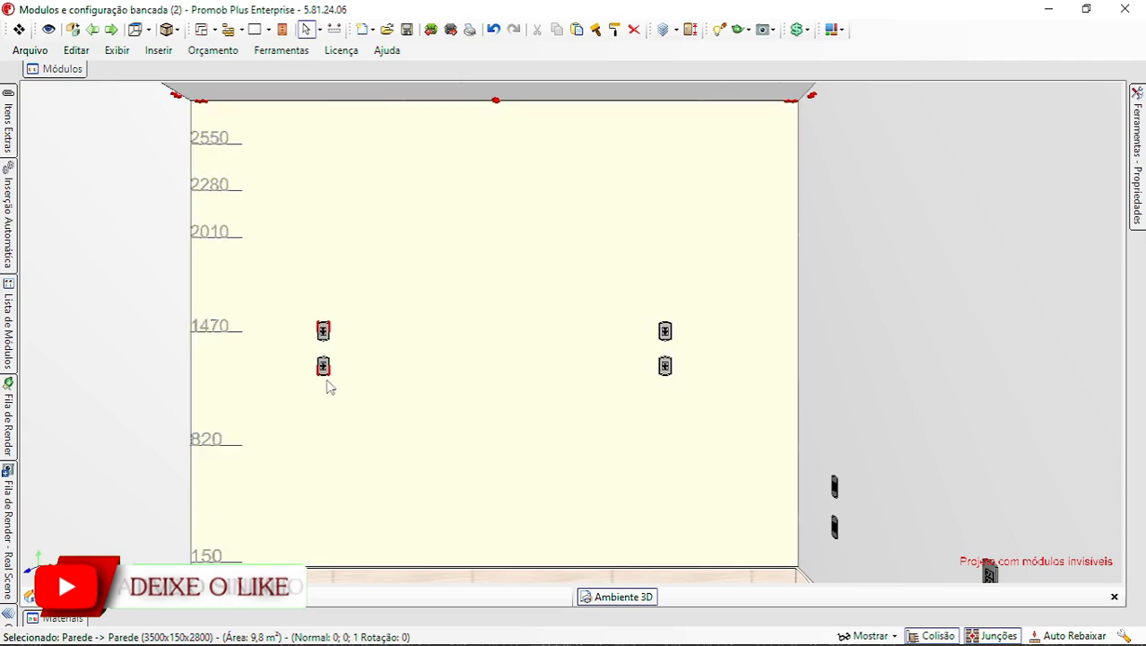
{"action": "left_click", "coordinate": [309, 300]}
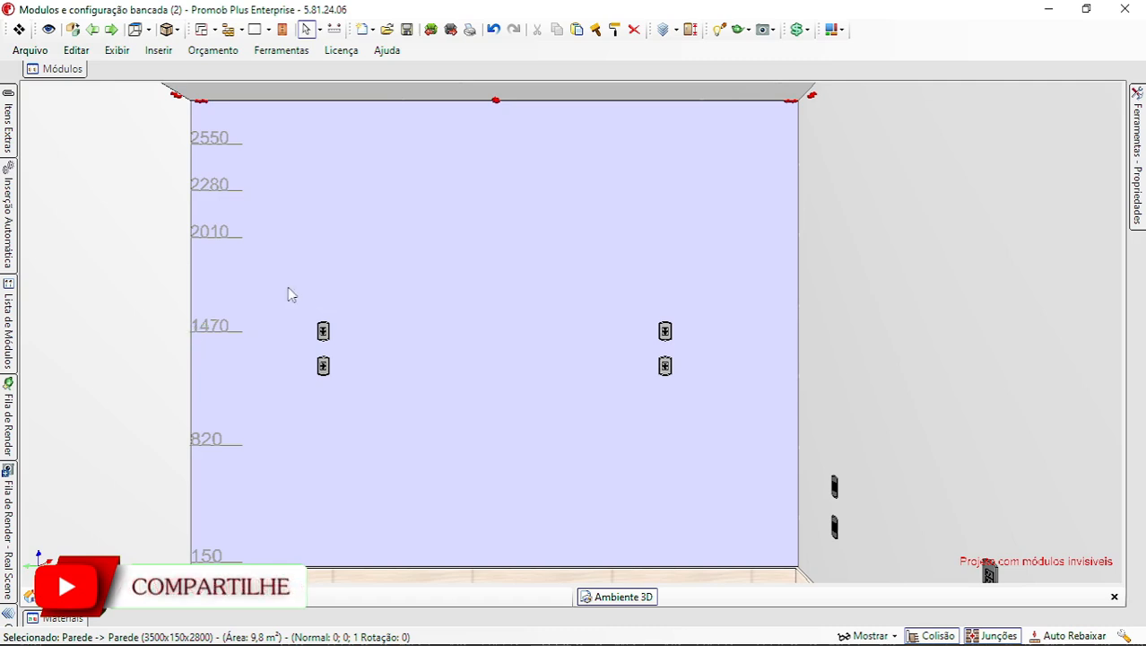
{"action": "left_click_drag", "start_coordinate": [305, 288], "coordinate": [714, 417]}
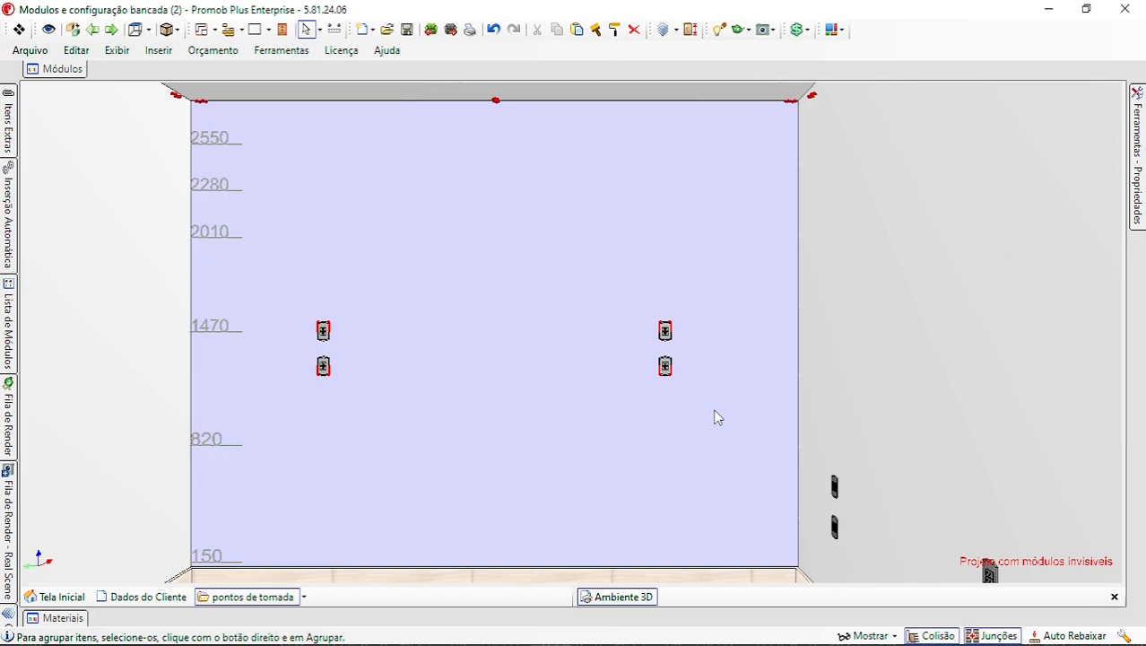
{"action": "left_click", "coordinate": [716, 417]}
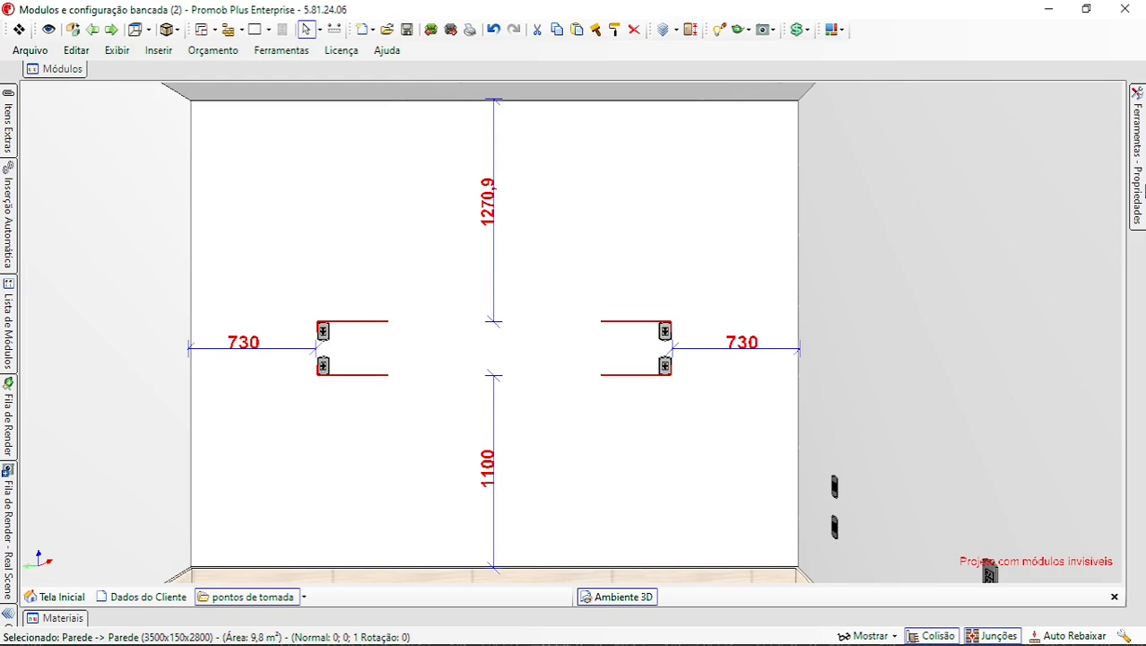
{"action": "left_click", "coordinate": [1142, 186]}
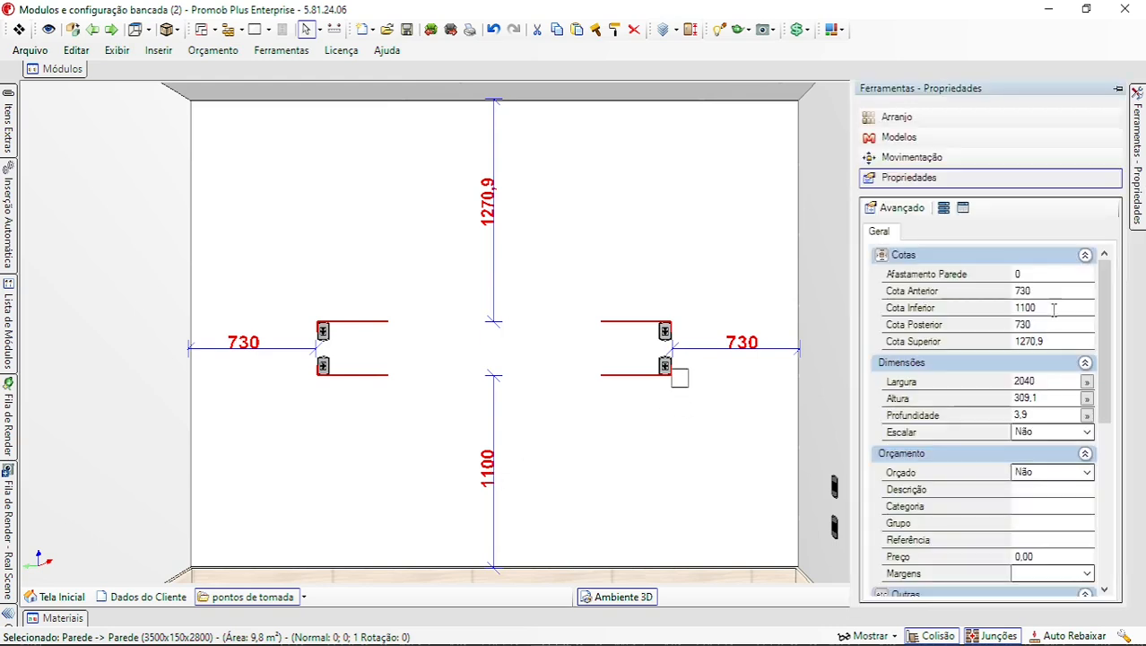
{"action": "left_click", "coordinate": [1054, 308]}
{"action": "type", "text": "510"}
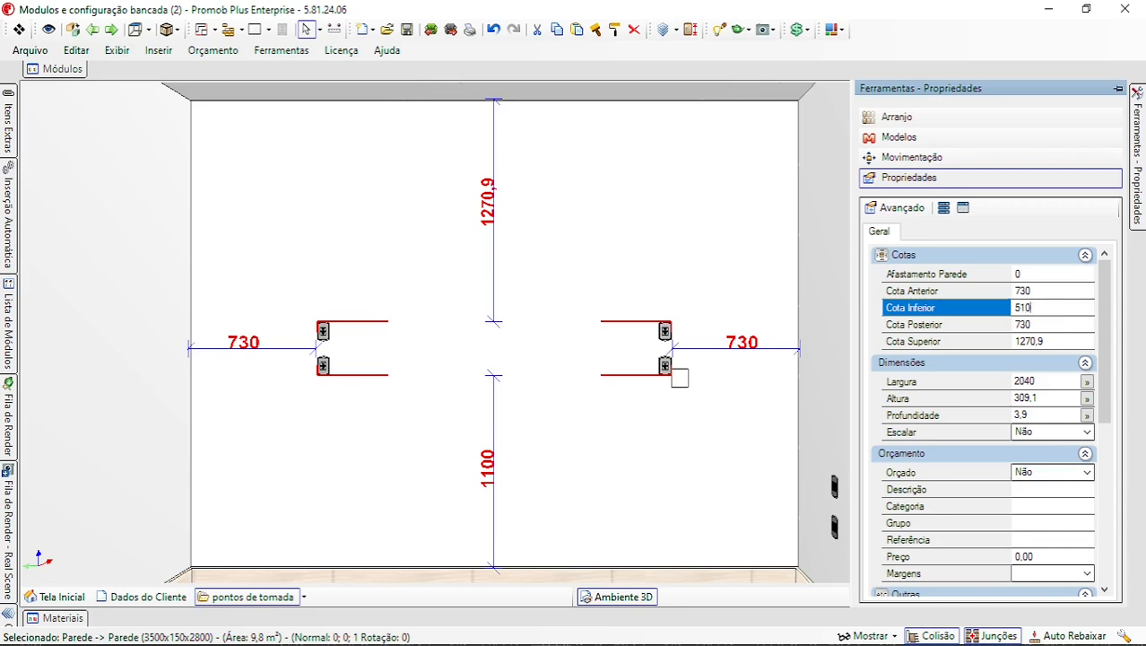
{"action": "key", "text": "Return"}
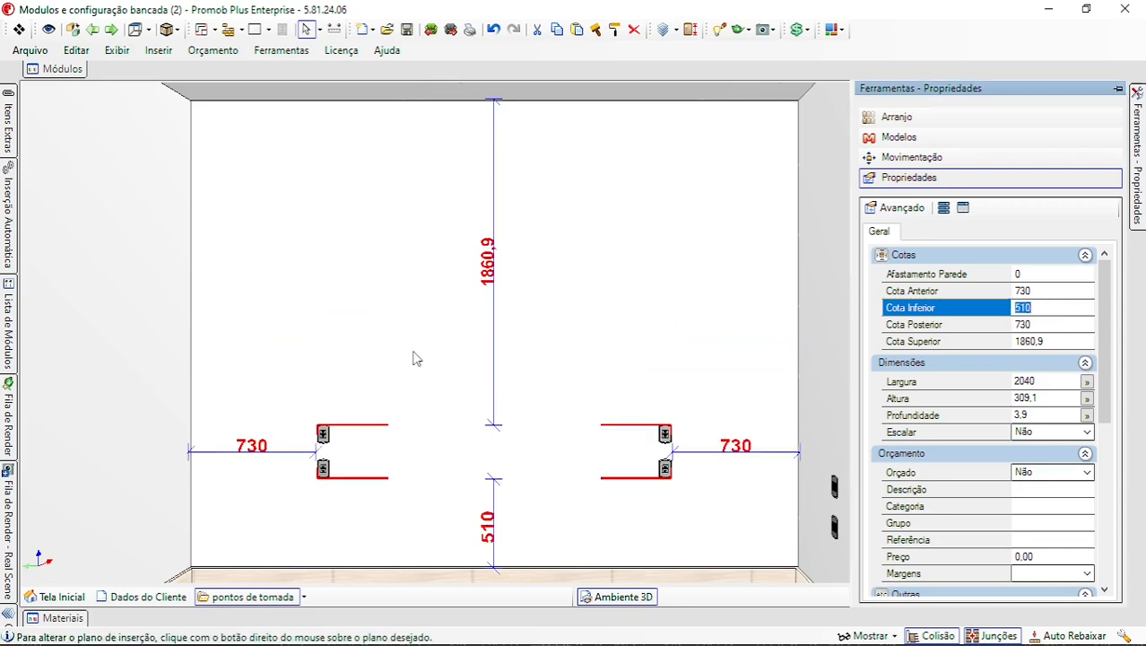
{"action": "left_click", "coordinate": [415, 360]}
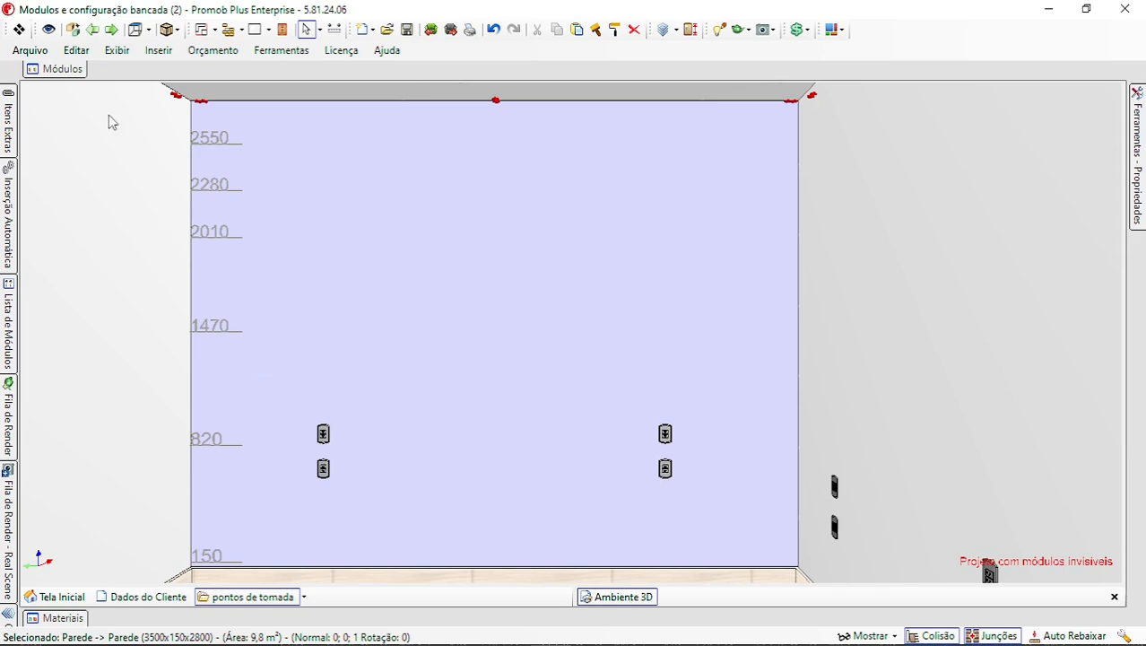
Place a 27 - Quadro component on the end wall, about 414 from its front edge and 1145 above the floor
{"action": "mouse_move", "coordinate": [67, 71]}
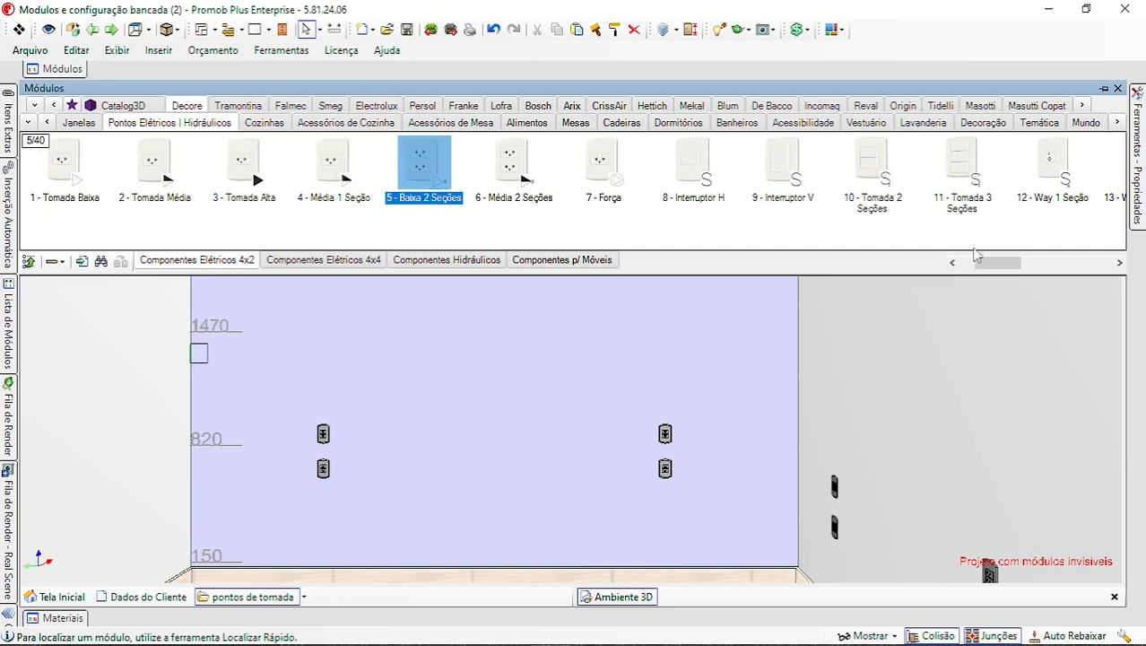
{"action": "left_click", "coordinate": [1119, 262]}
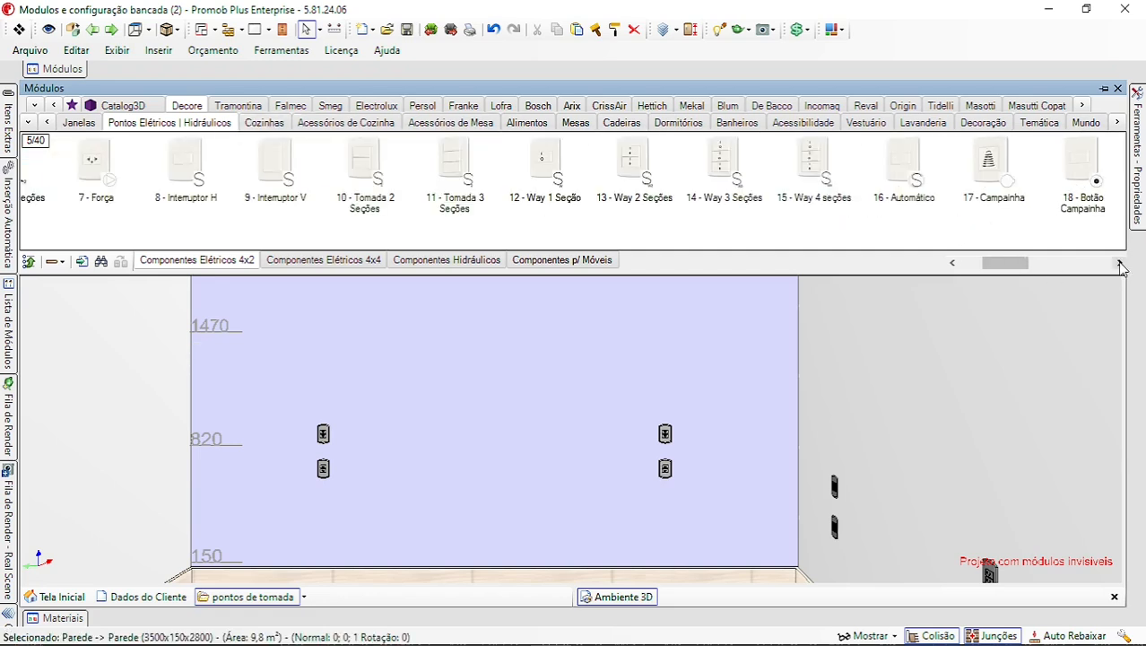
{"action": "left_click", "coordinate": [1119, 262]}
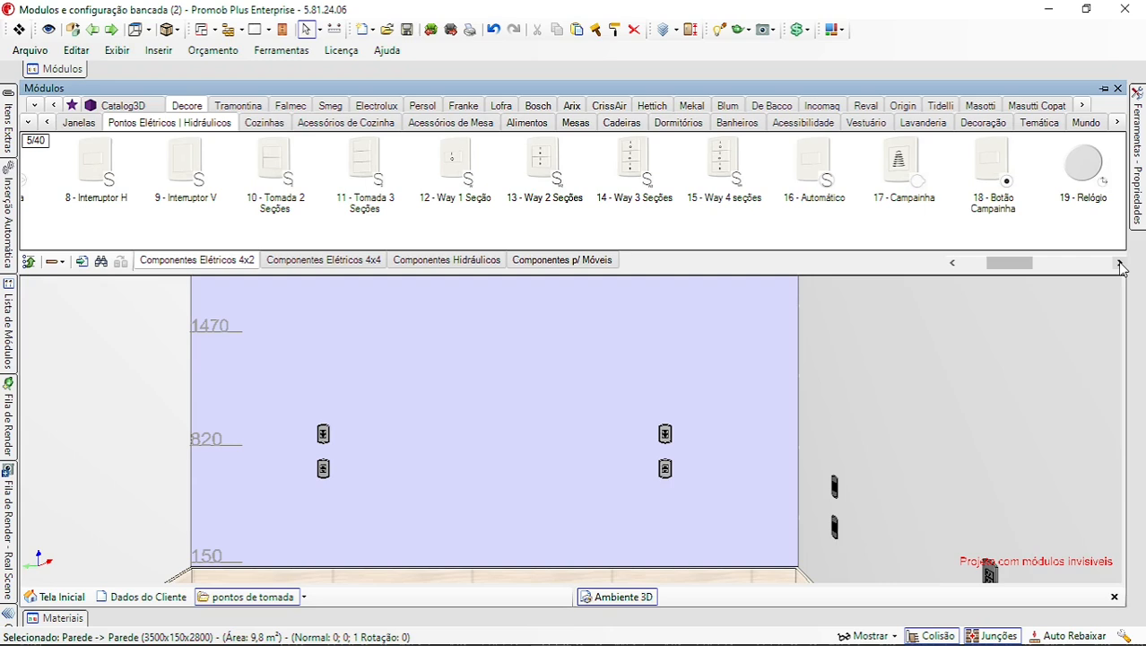
{"action": "left_click", "coordinate": [1119, 263]}
{"action": "left_click", "coordinate": [1119, 262]}
{"action": "left_click", "coordinate": [1119, 263]}
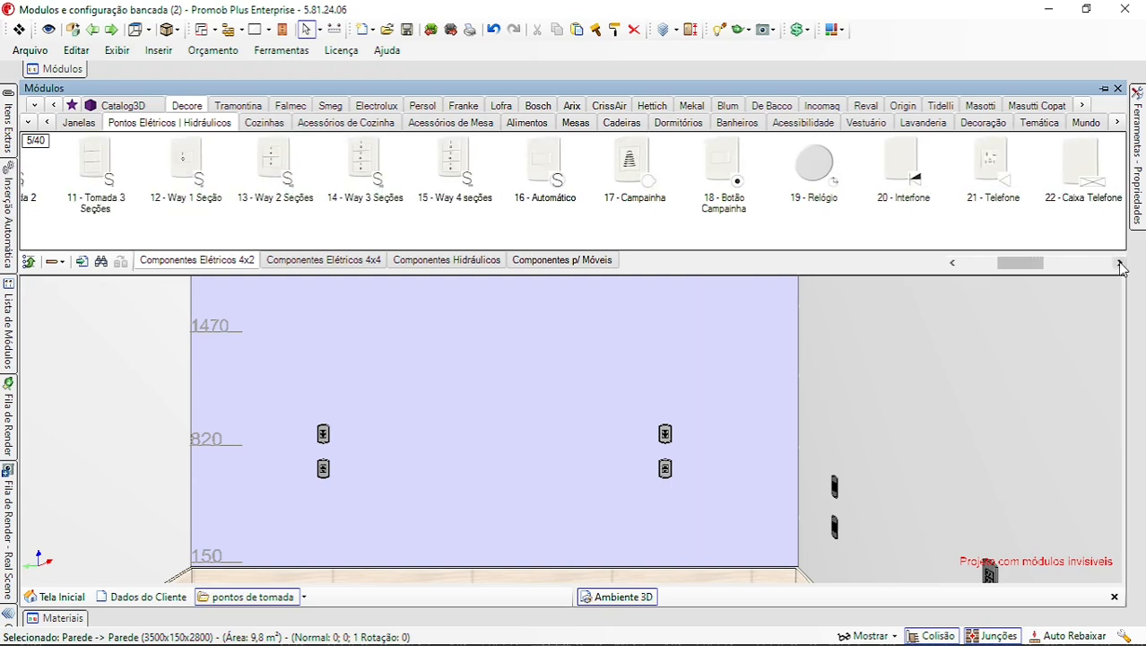
{"action": "left_click", "coordinate": [1119, 262]}
{"action": "left_click", "coordinate": [1119, 263]}
{"action": "left_click", "coordinate": [1119, 262]}
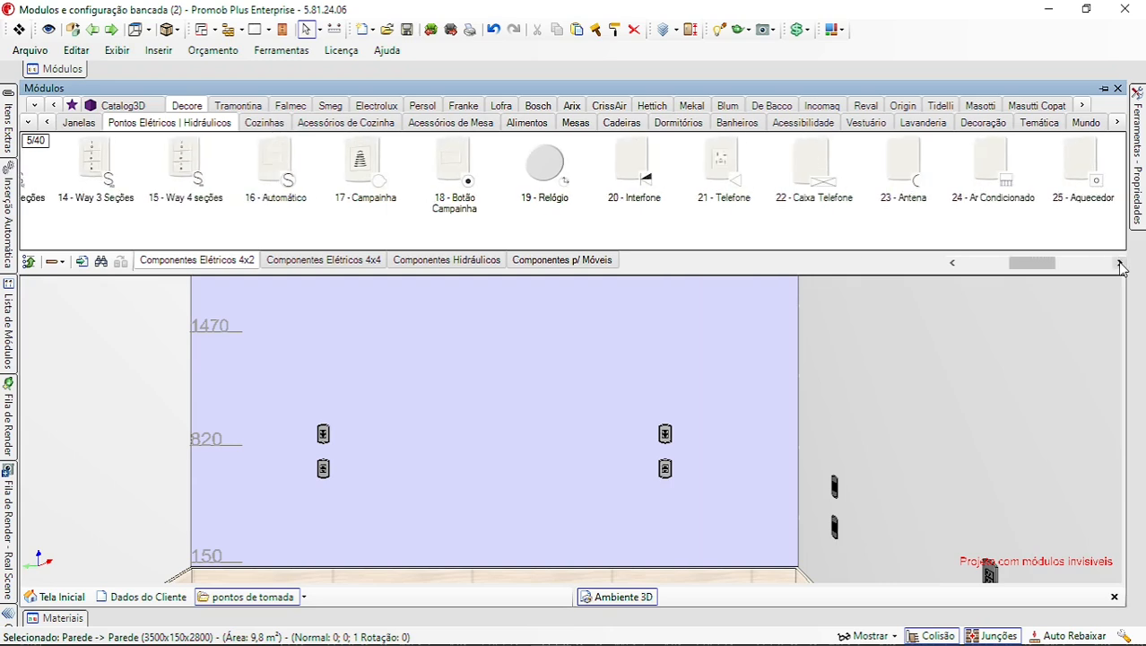
{"action": "left_click", "coordinate": [1119, 263]}
{"action": "left_click", "coordinate": [1119, 263]}
{"action": "left_click", "coordinate": [1119, 263]}
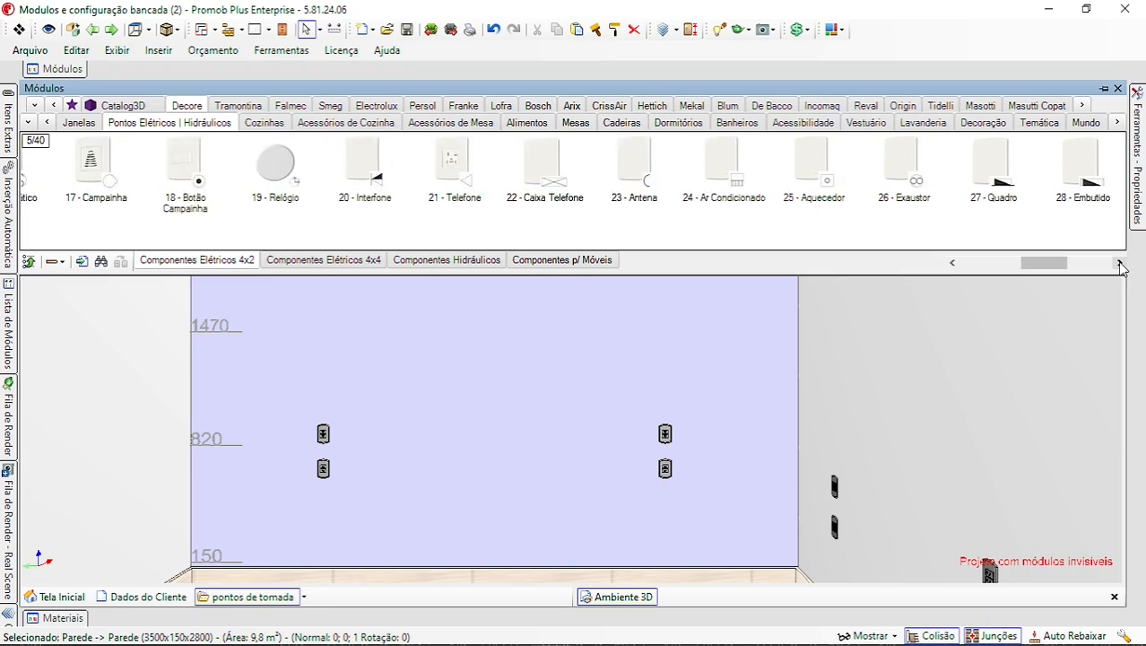
{"action": "left_click", "coordinate": [991, 168]}
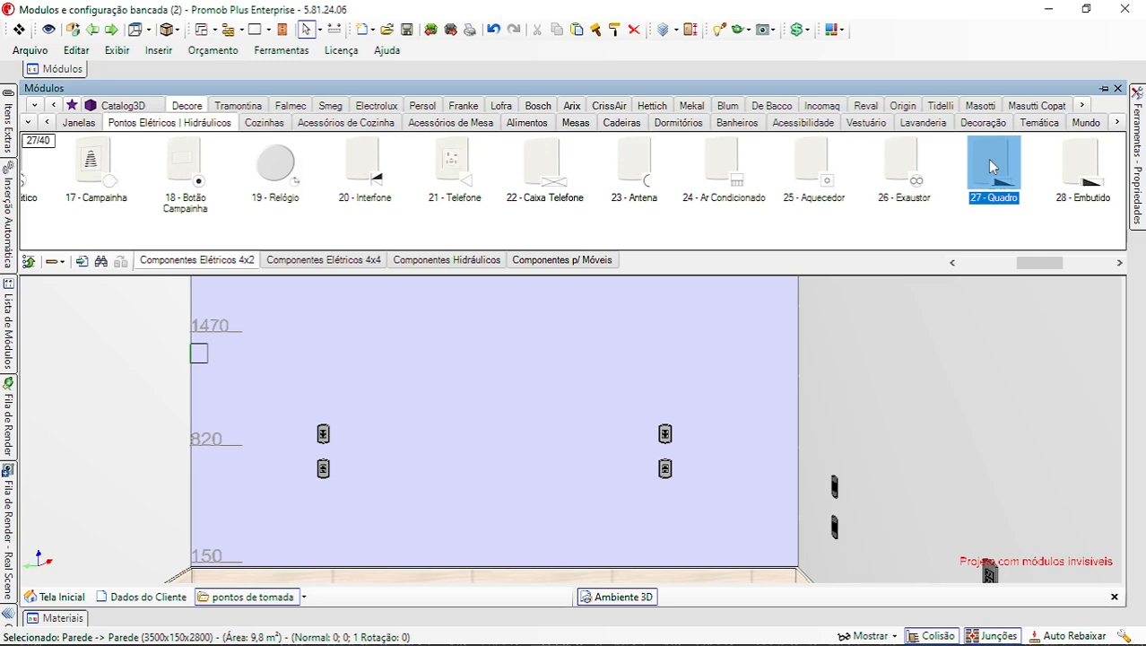
{"action": "left_click_drag", "start_coordinate": [991, 168], "coordinate": [262, 367]}
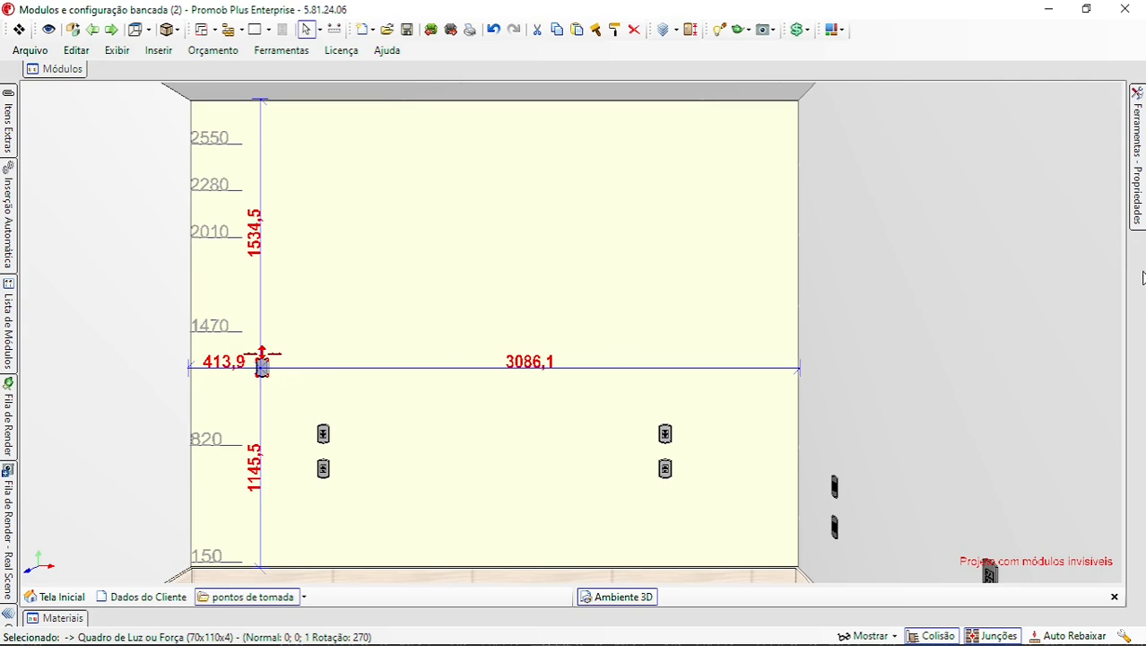
Set the Quadro's Cota Inferior to 1100 and its Cota Anterior to 390
{"action": "mouse_move", "coordinate": [1137, 224]}
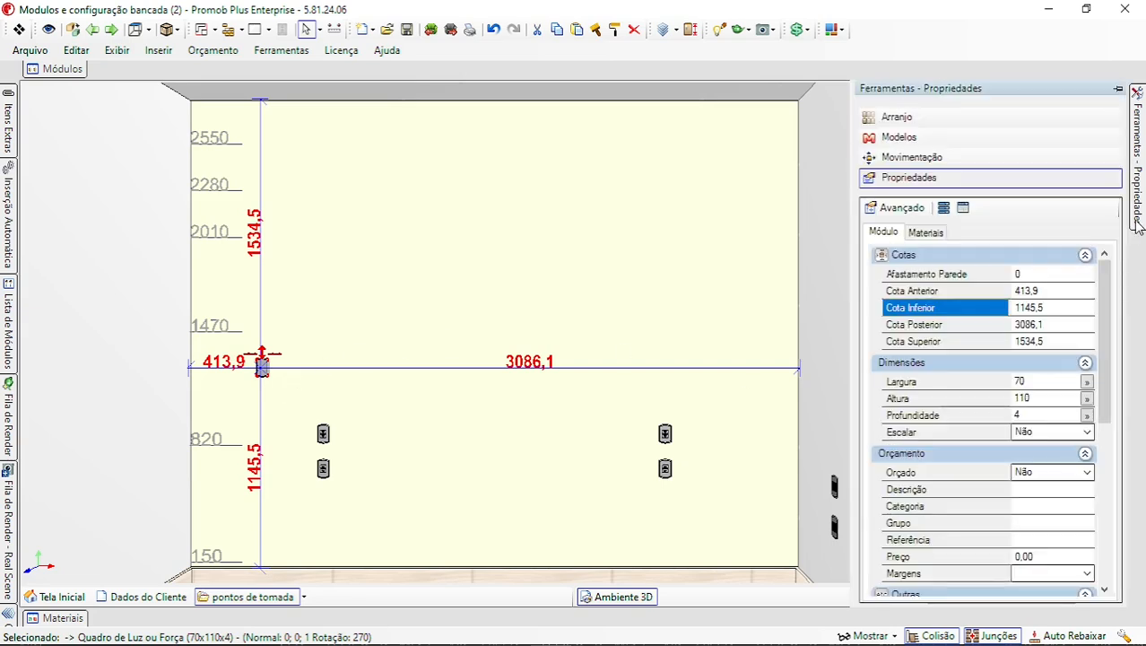
{"action": "double_click", "coordinate": [1064, 310]}
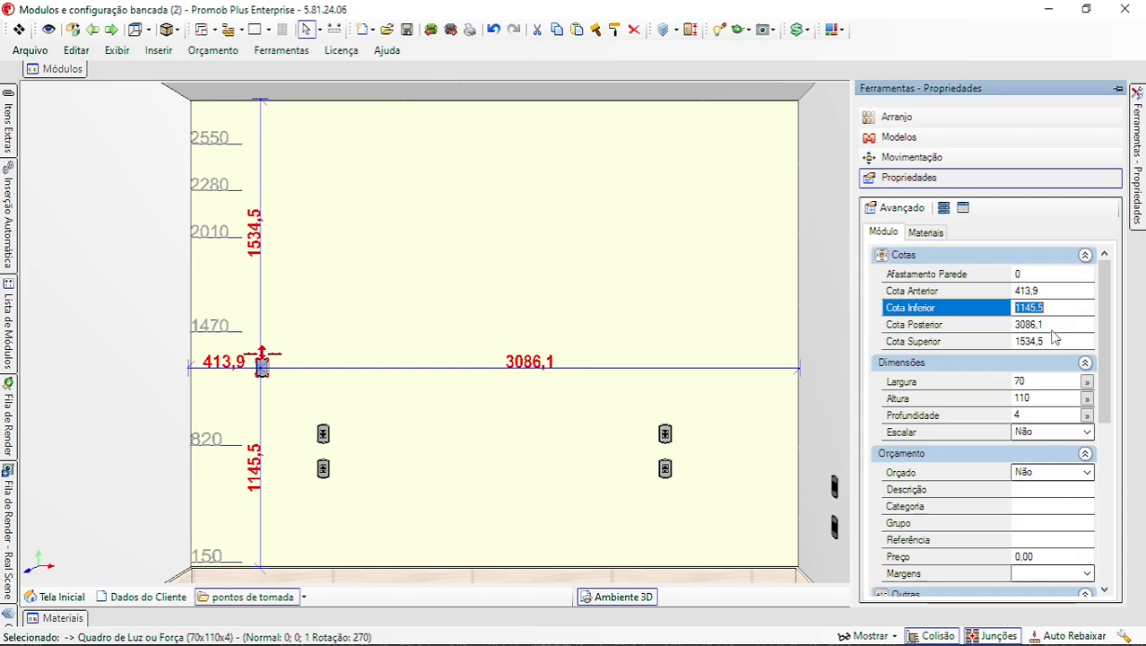
{"action": "type", "text": "1100"}
{"action": "key", "text": "Return"}
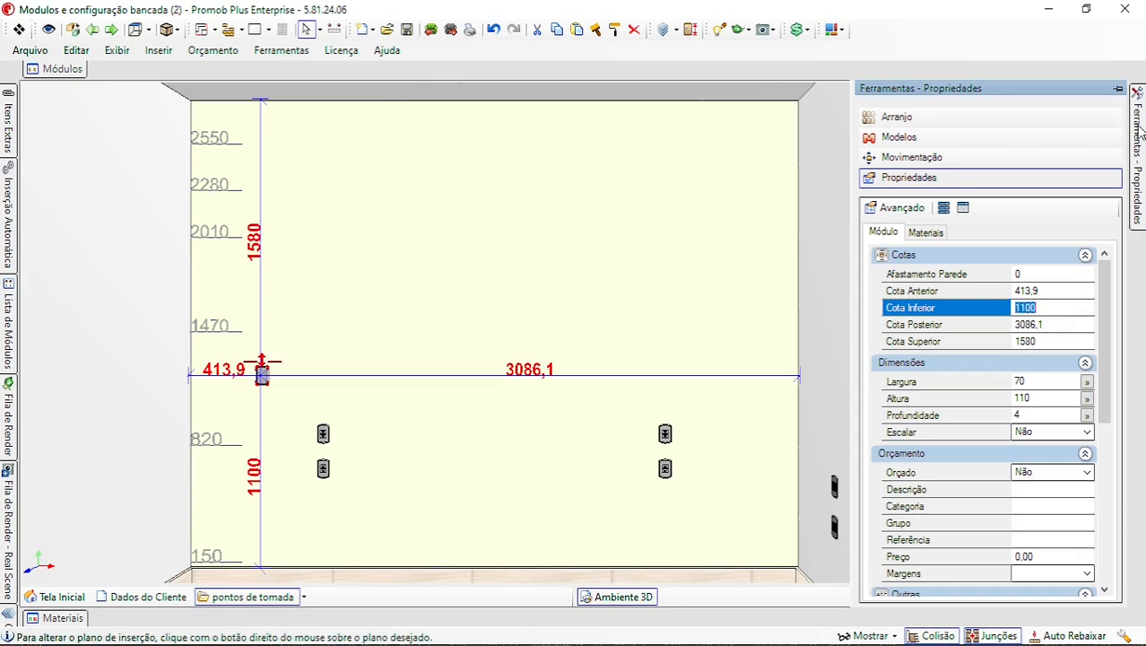
{"action": "left_click", "coordinate": [1058, 290]}
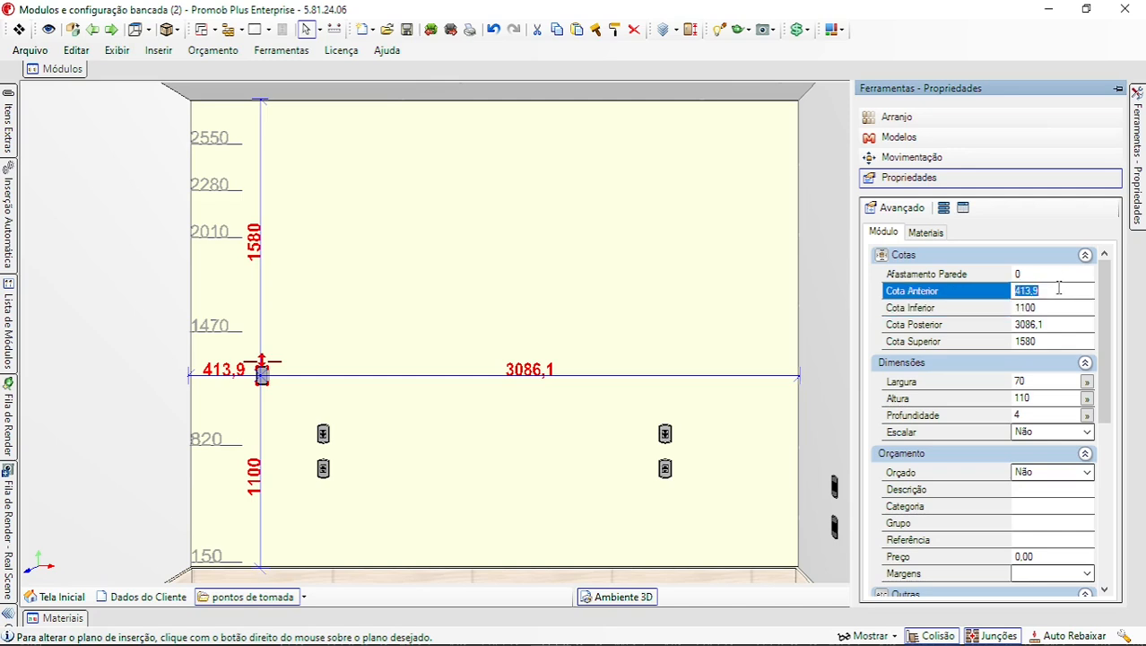
{"action": "type", "text": "390"}
{"action": "key", "text": "Return"}
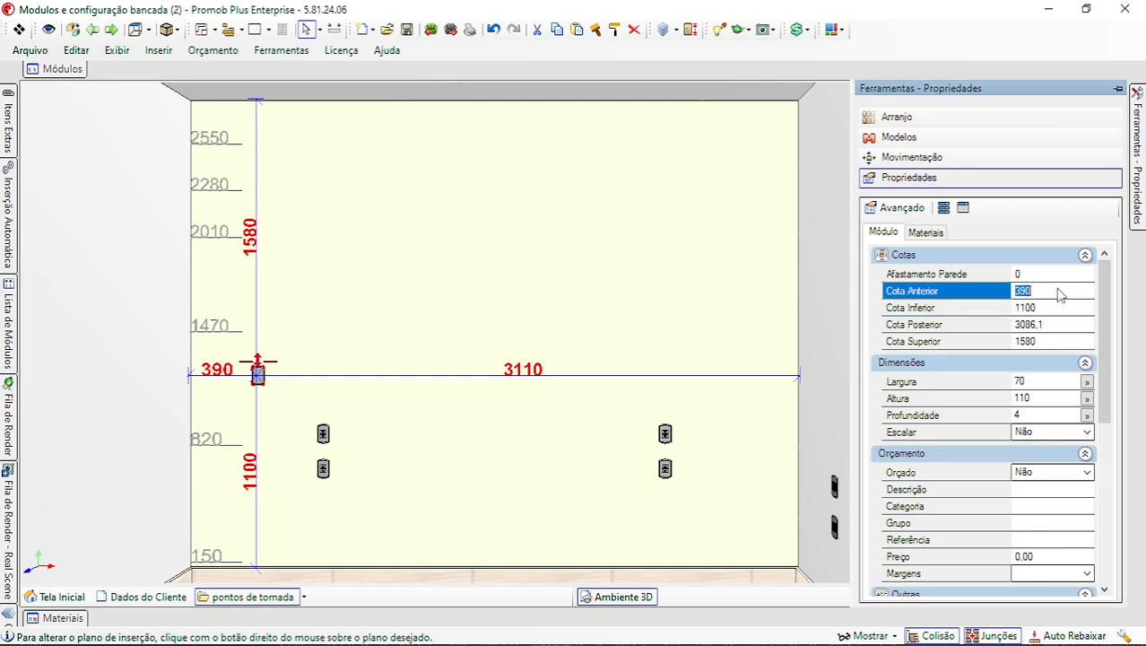
{"action": "left_click", "coordinate": [453, 447]}
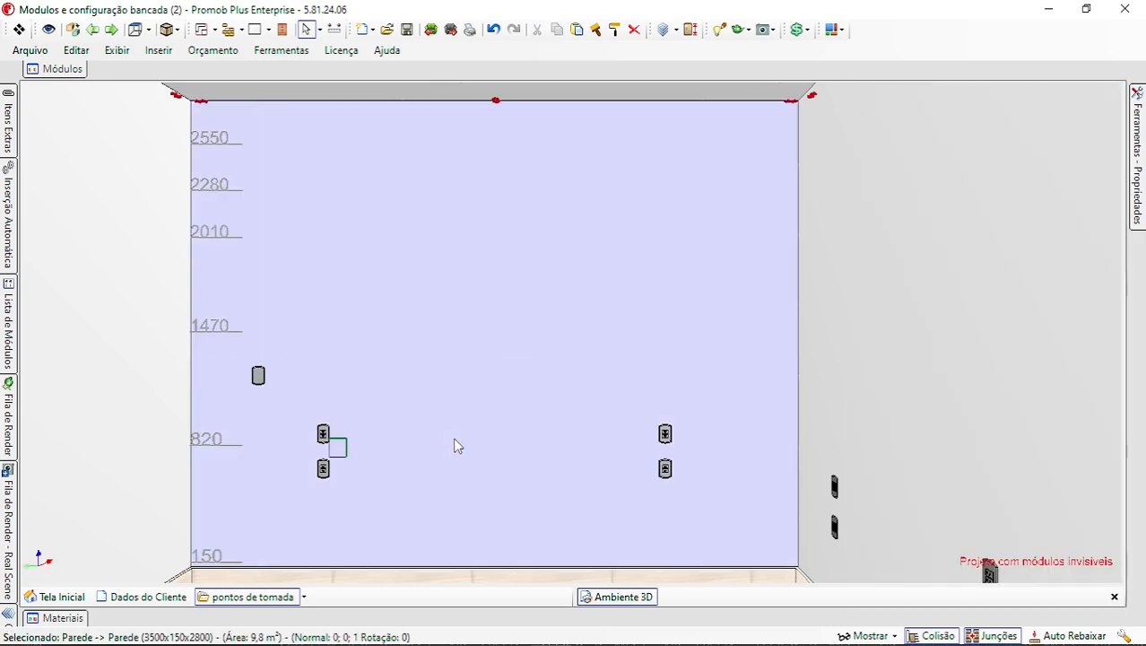
Face the long side wall adjoining the Quadro and make the 10300 mm outer wall blocking the view transparent
{"action": "middle_click_drag", "start_coordinate": [457, 437], "coordinate": [583, 408]}
{"action": "scroll", "coordinate": [454, 409], "scroll_direction": "down", "scroll_amount": 2}
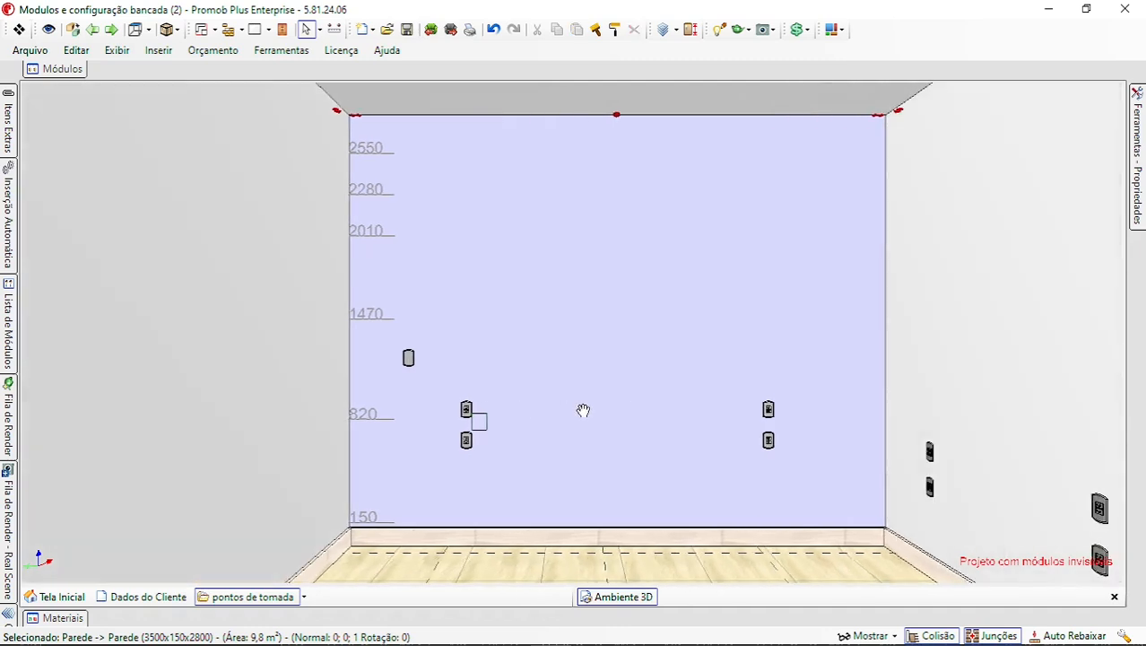
{"action": "double_click", "coordinate": [252, 403]}
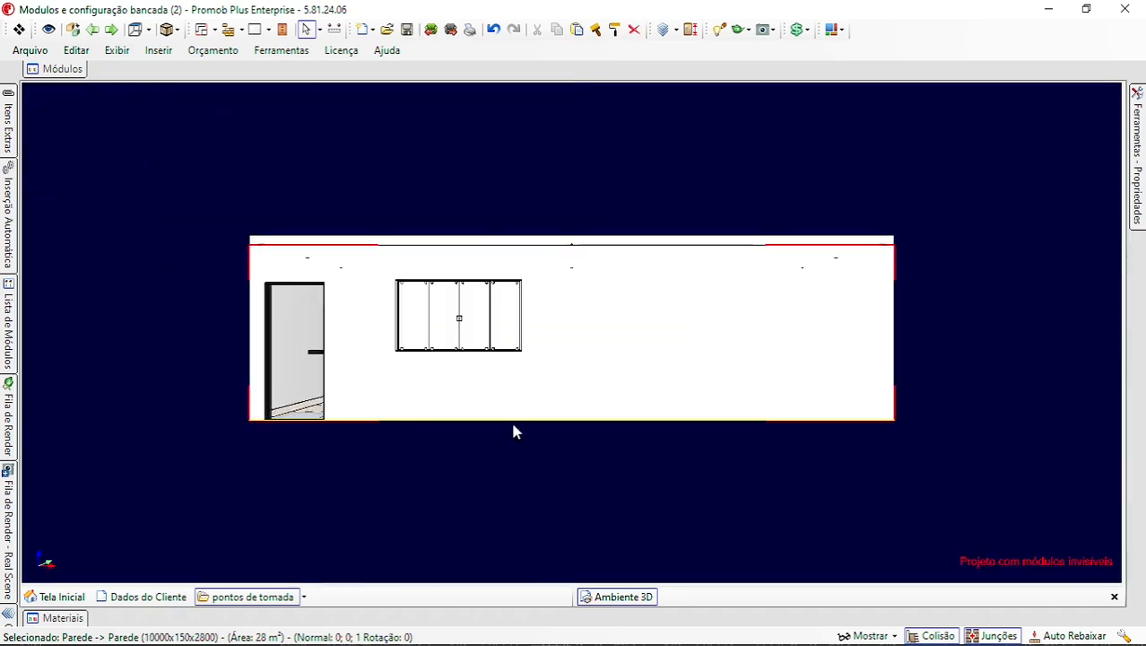
{"action": "left_click", "coordinate": [595, 314]}
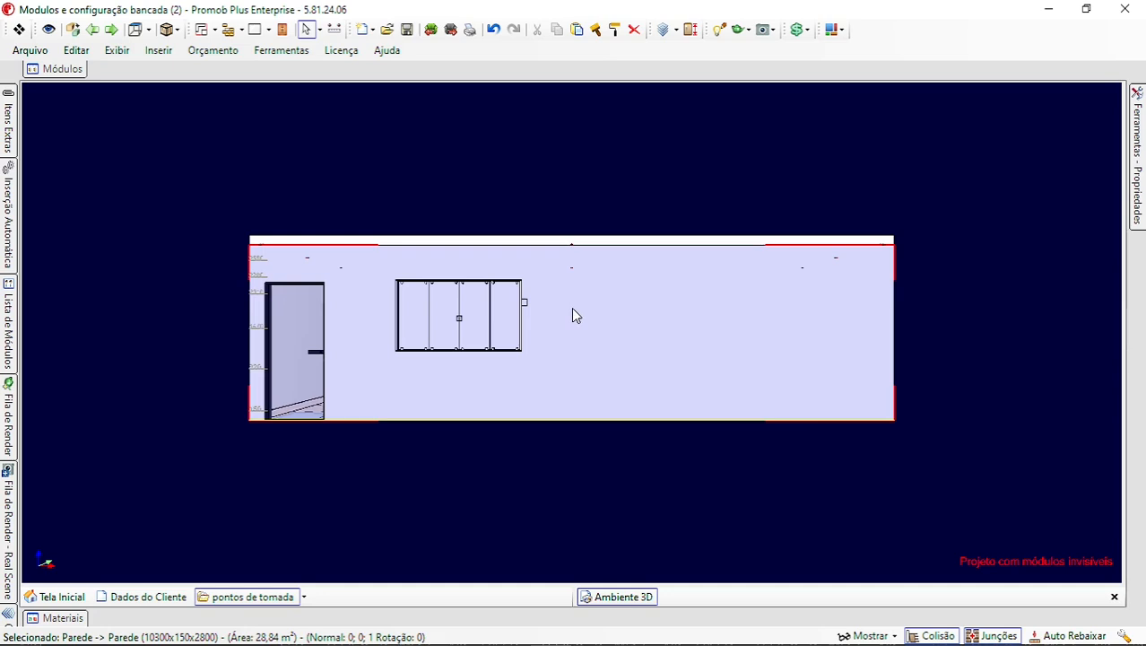
{"action": "right_click", "coordinate": [573, 308]}
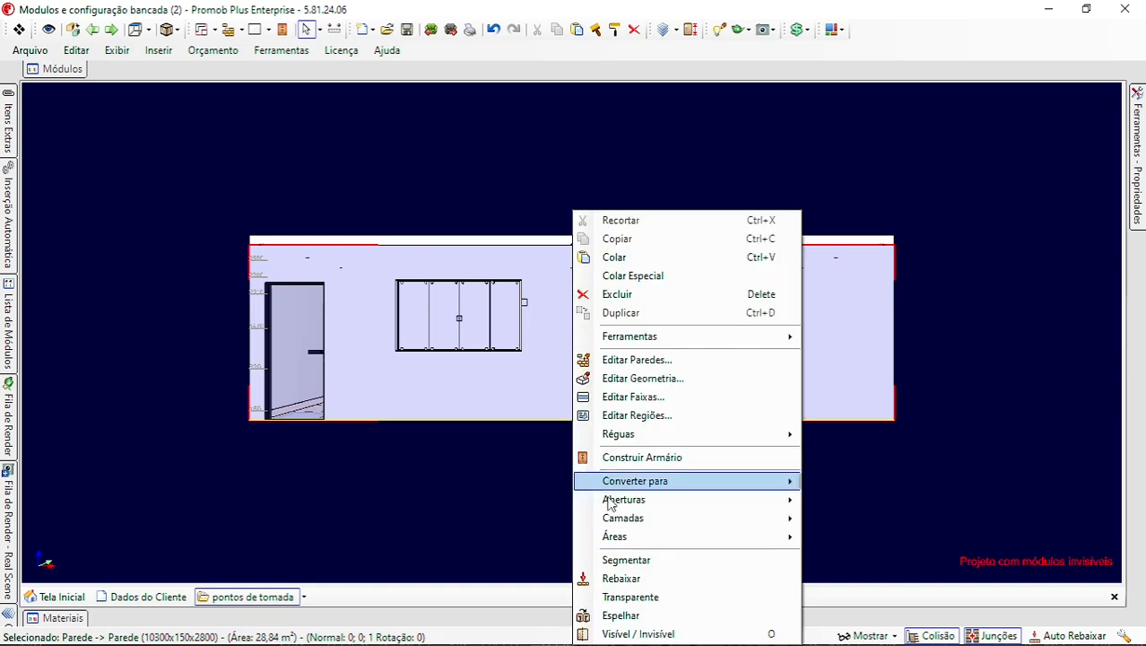
{"action": "left_click", "coordinate": [630, 596]}
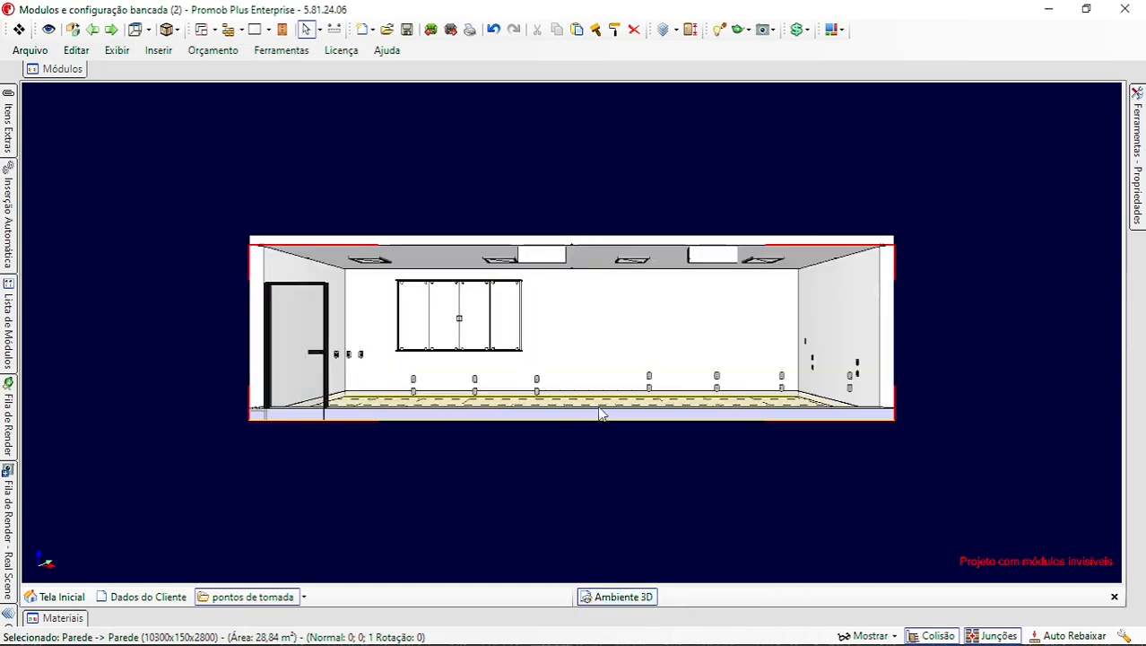
Paste the outlet pair on the long wall, about 1015 from the corner near the Quadro and 665 above the floor
{"action": "scroll", "coordinate": [603, 366], "scroll_direction": "up", "scroll_amount": 5}
{"action": "scroll", "coordinate": [602, 366], "scroll_direction": "up", "scroll_amount": 8}
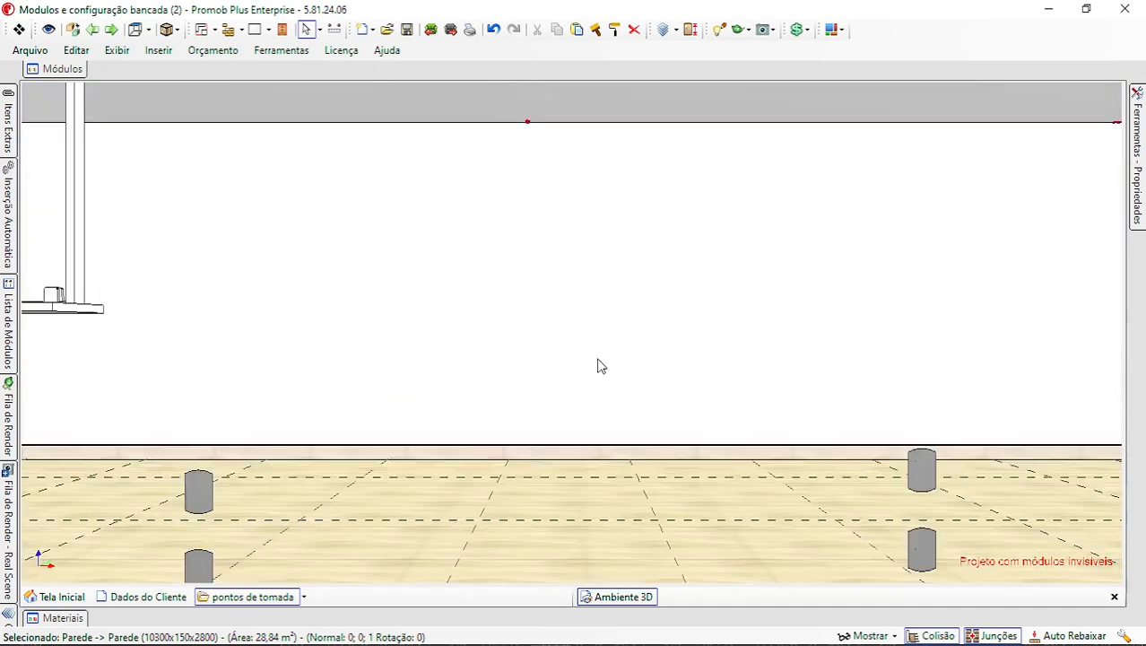
{"action": "middle_click_drag", "start_coordinate": [599, 364], "coordinate": [422, 411]}
{"action": "scroll", "coordinate": [313, 414], "scroll_direction": "up", "scroll_amount": 1}
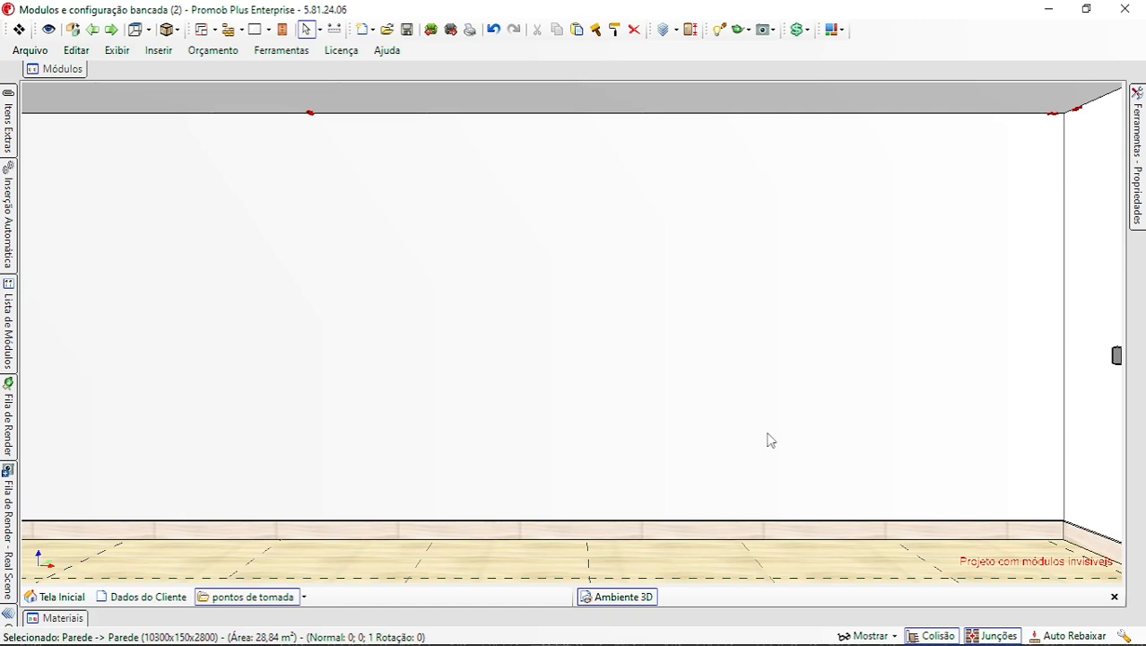
{"action": "middle_click_drag", "start_coordinate": [768, 428], "coordinate": [830, 423]}
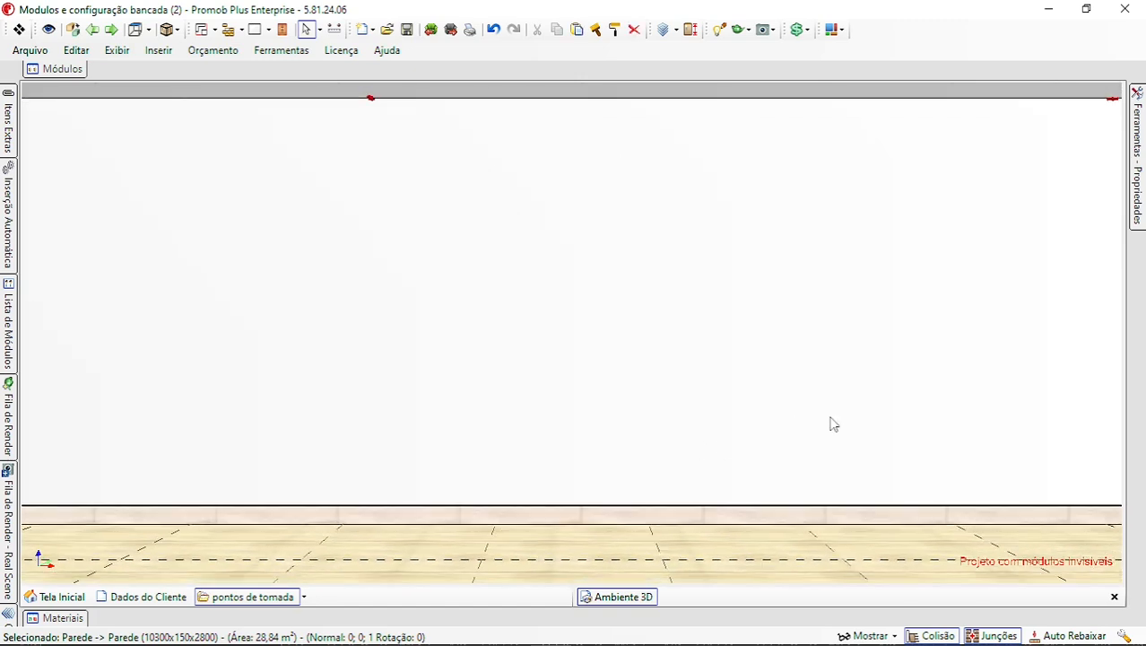
{"action": "middle_click_drag", "start_coordinate": [831, 423], "coordinate": [739, 412]}
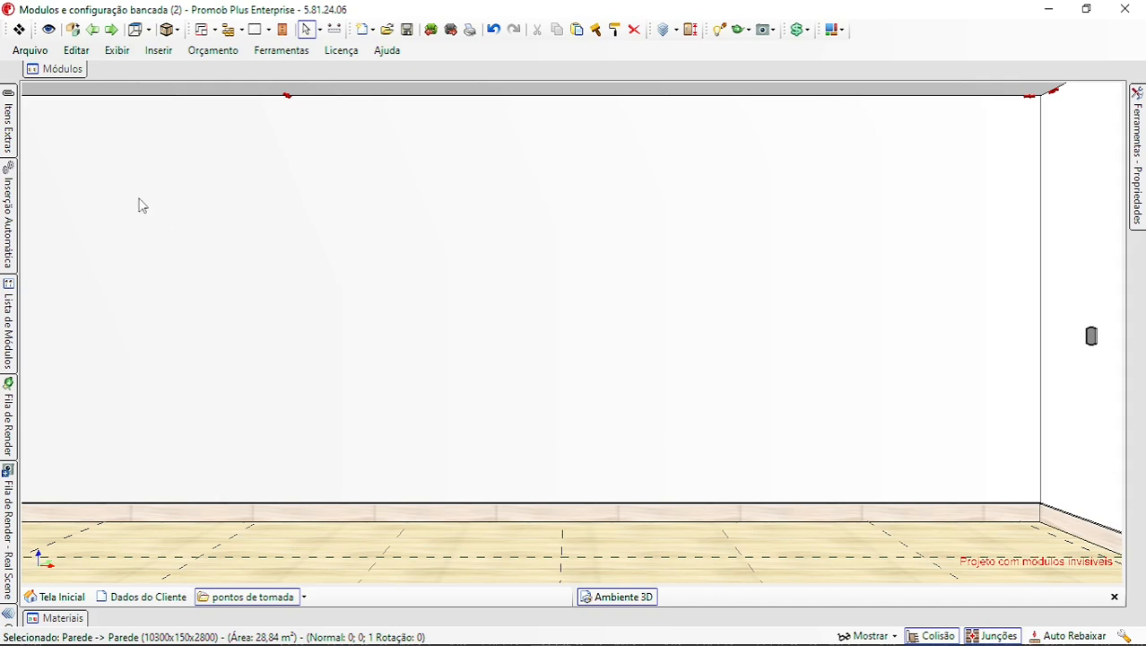
{"action": "right_click", "coordinate": [852, 351]}
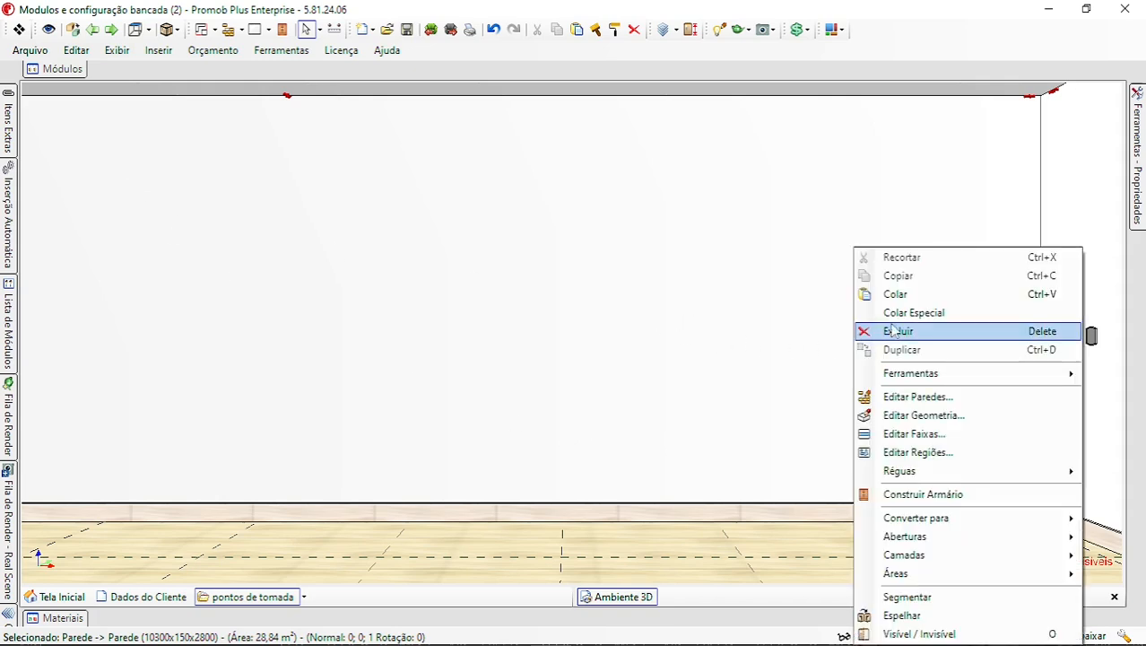
{"action": "left_click", "coordinate": [899, 296]}
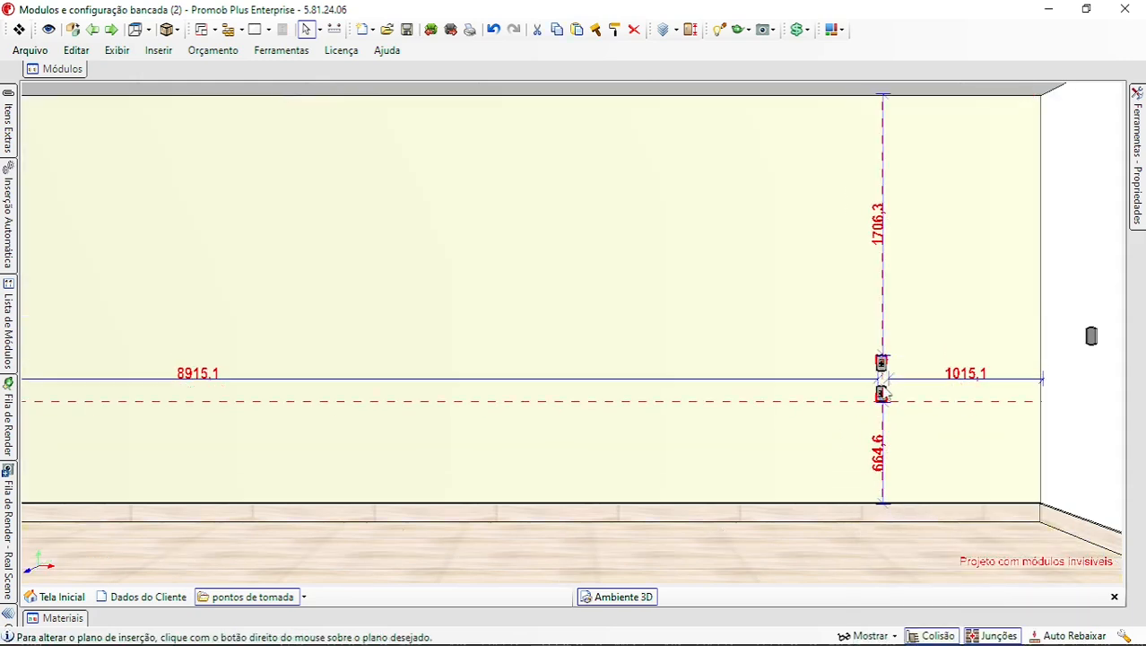
{"action": "left_click", "coordinate": [884, 394]}
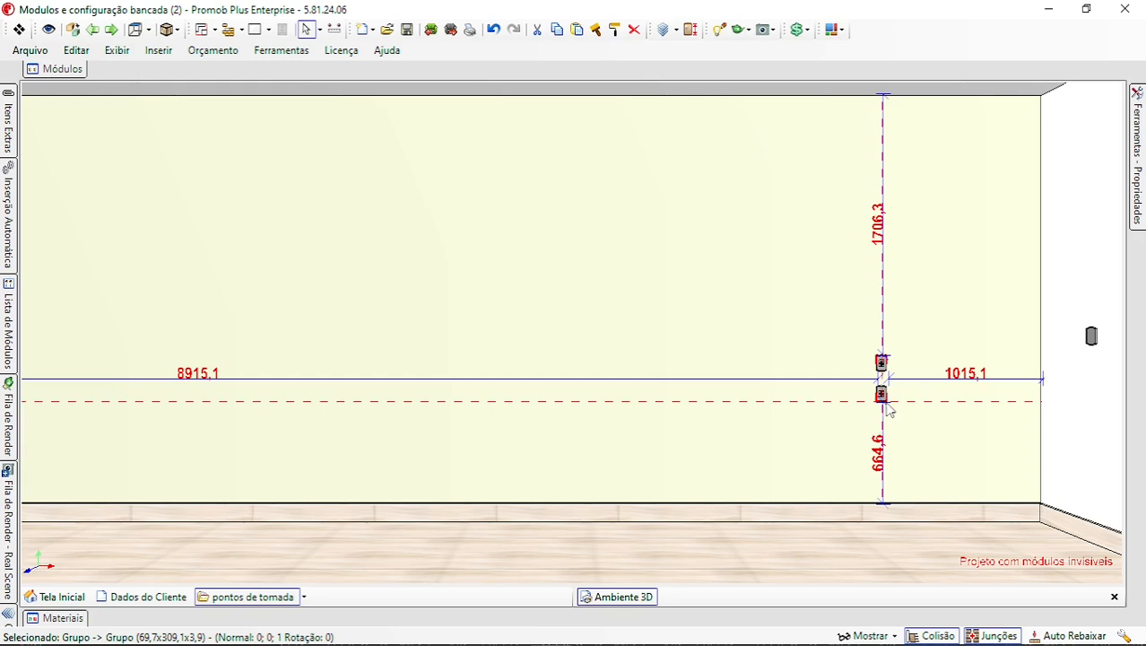
Set the pasted outlet pair's Cota Posterior to 460
{"action": "middle_click_drag", "start_coordinate": [884, 397], "coordinate": [710, 363]}
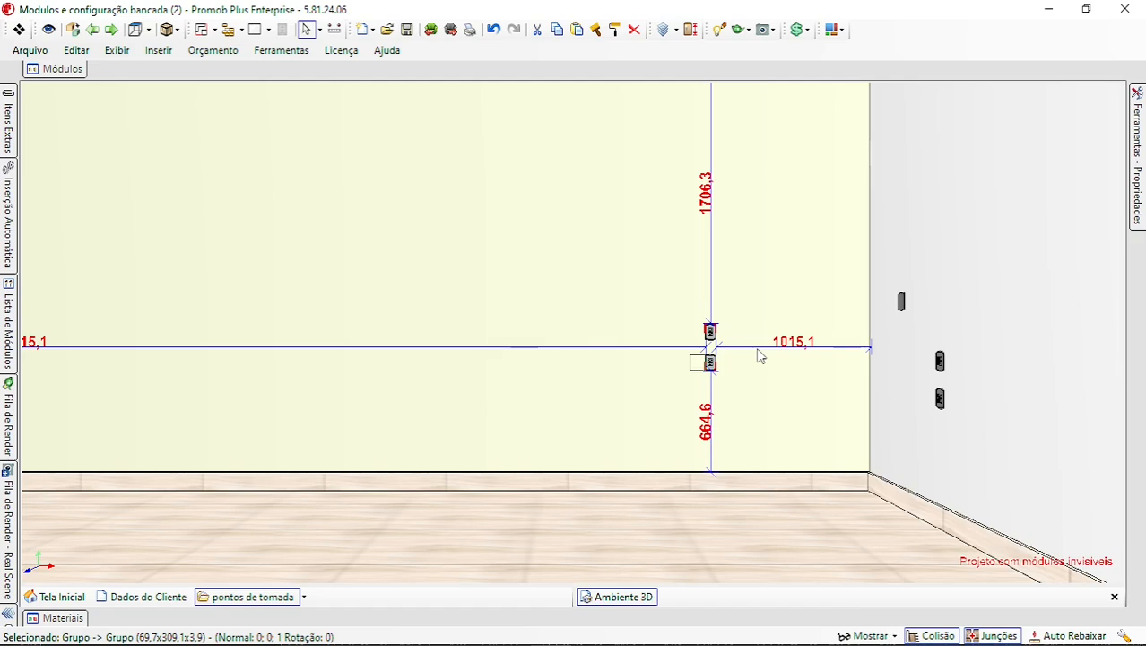
{"action": "key", "text": "F4"}
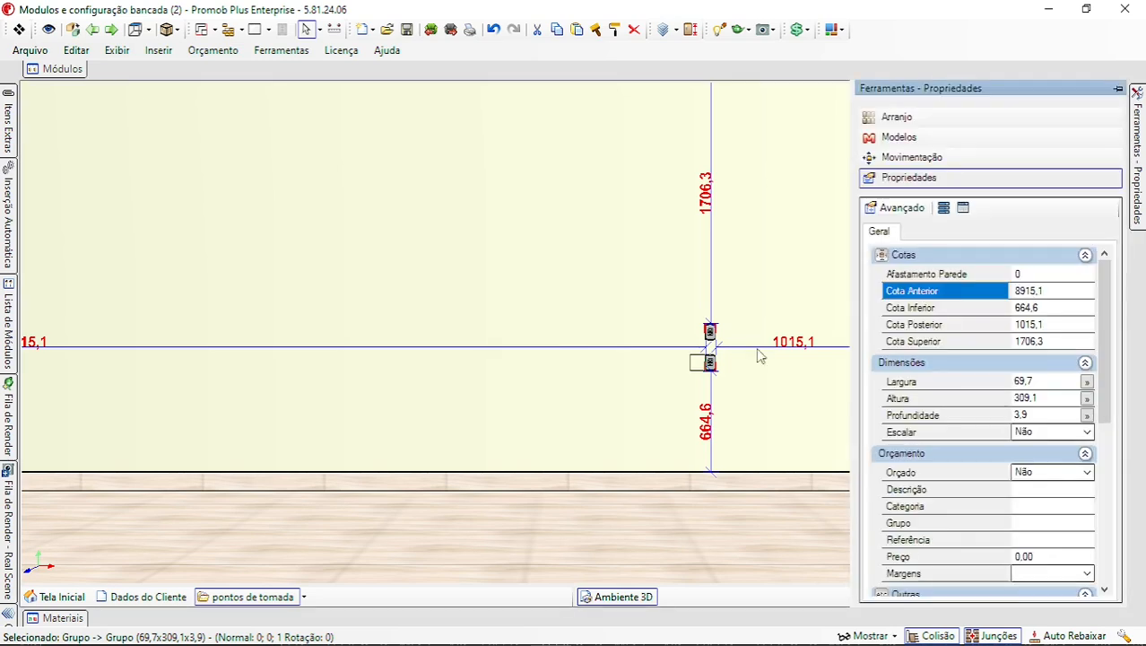
{"action": "left_click", "coordinate": [1054, 324]}
{"action": "type", "text": "460"}
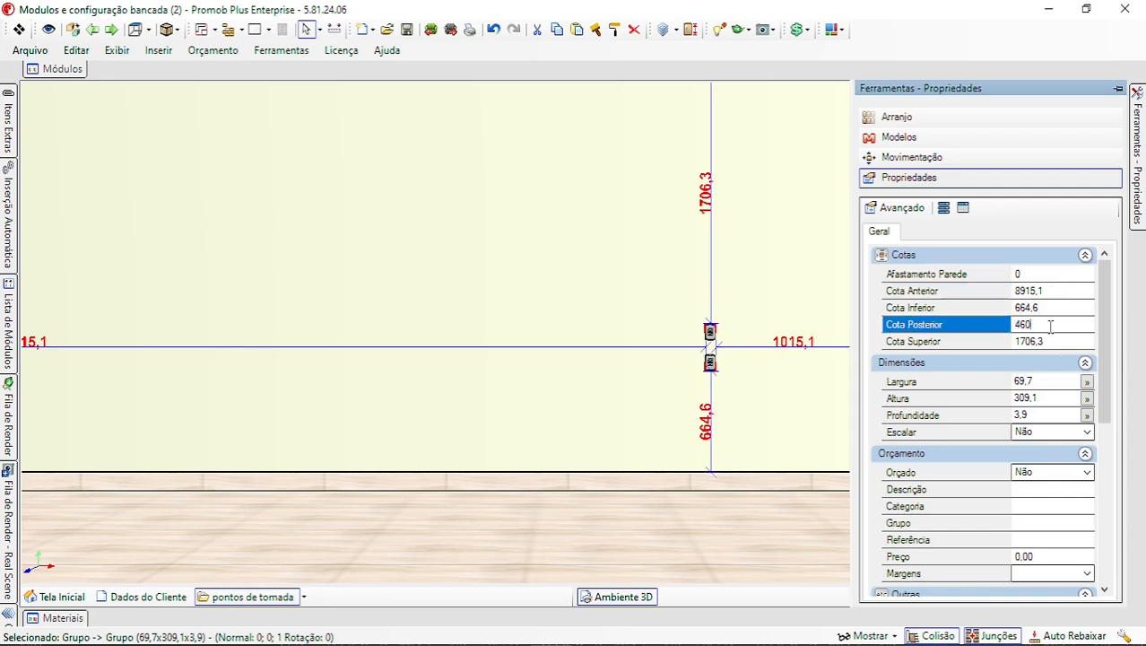
{"action": "key", "text": "Return"}
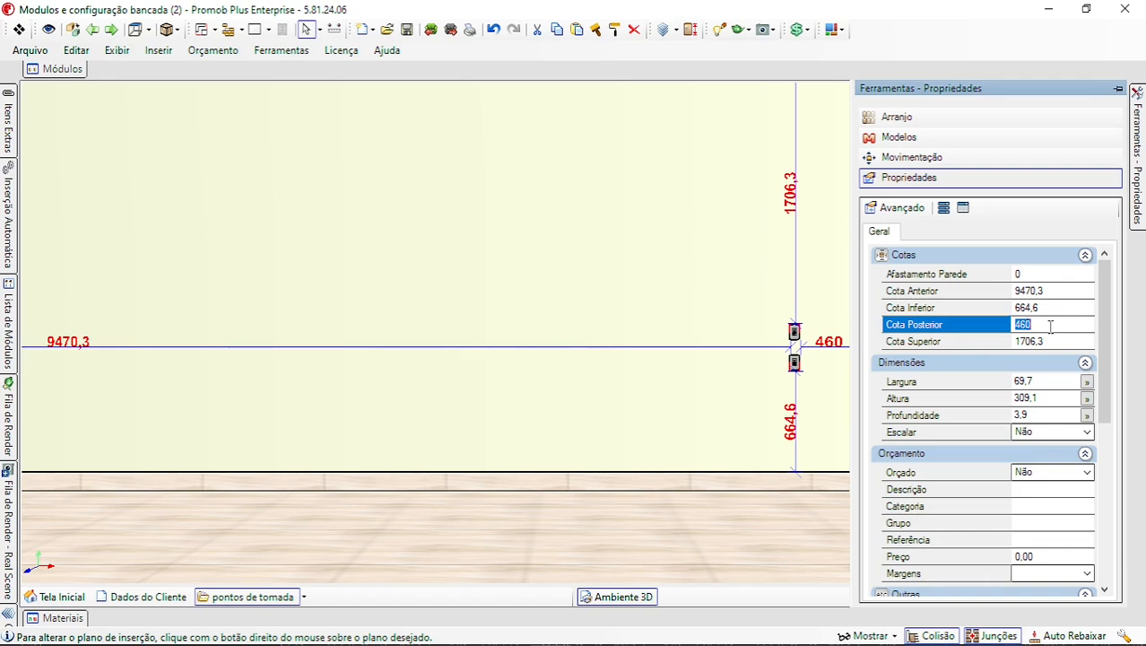
Set the pasted outlet pair's Cota Posterior to 435 and its Cota Inferior to 460
{"action": "type", "text": "435"}
{"action": "key", "text": "Return"}
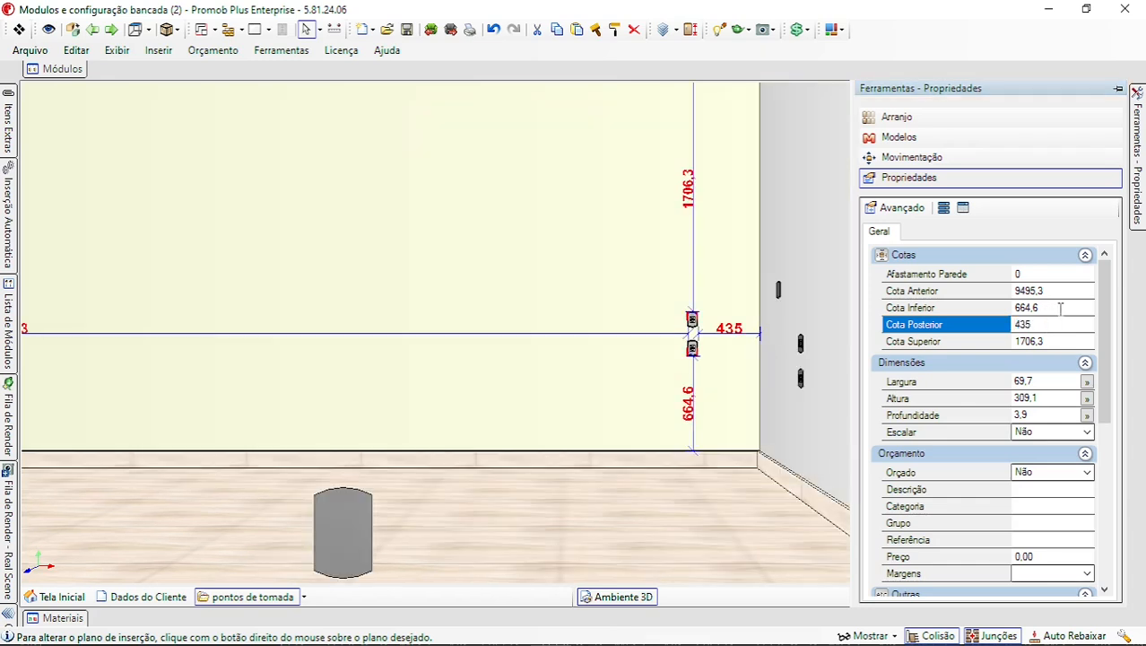
{"action": "left_click", "coordinate": [1061, 307]}
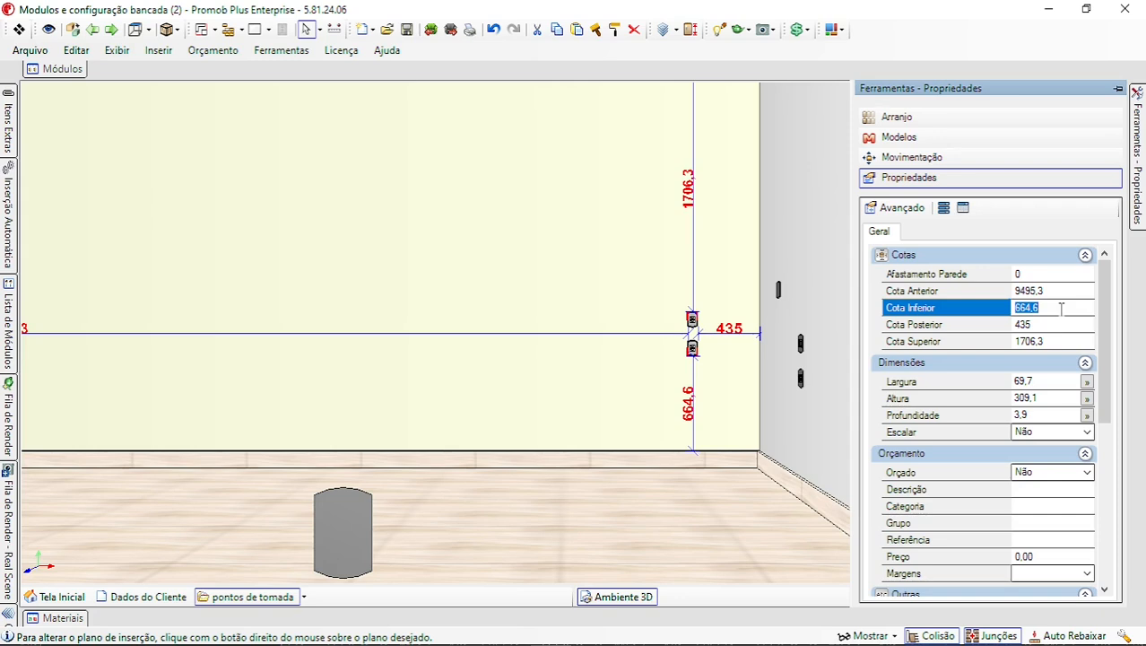
{"action": "type", "text": "460"}
{"action": "key", "text": "Return"}
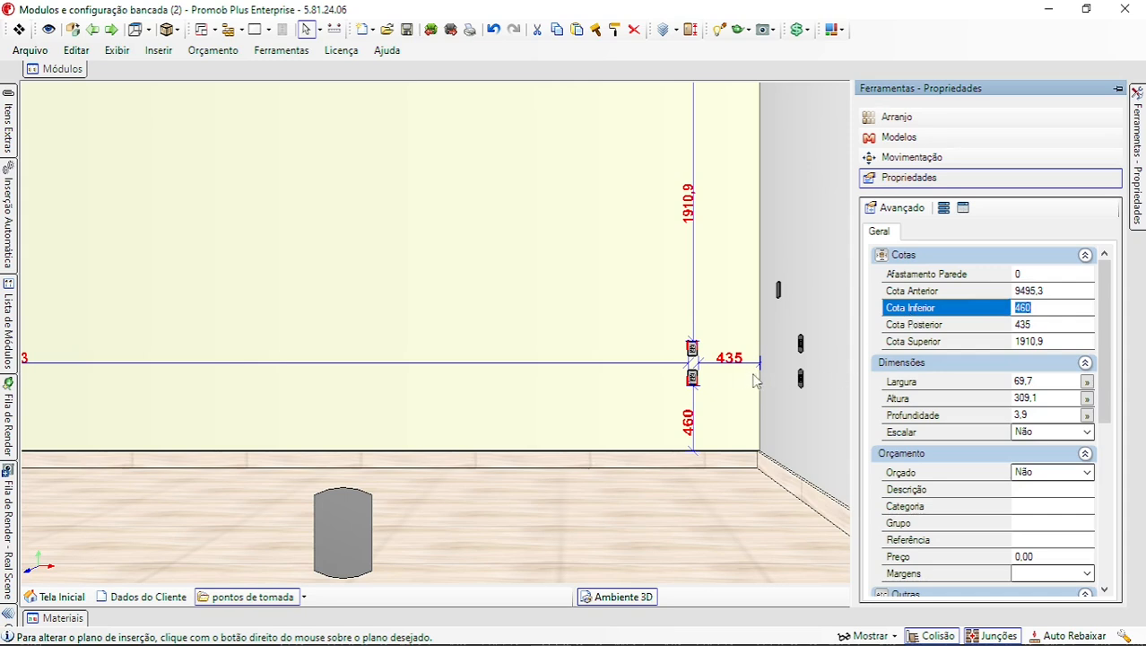
Duplicate the outlet pair with an X offset of -69,7, placing the copy on the side away from the corner
{"action": "right_click", "coordinate": [692, 351]}
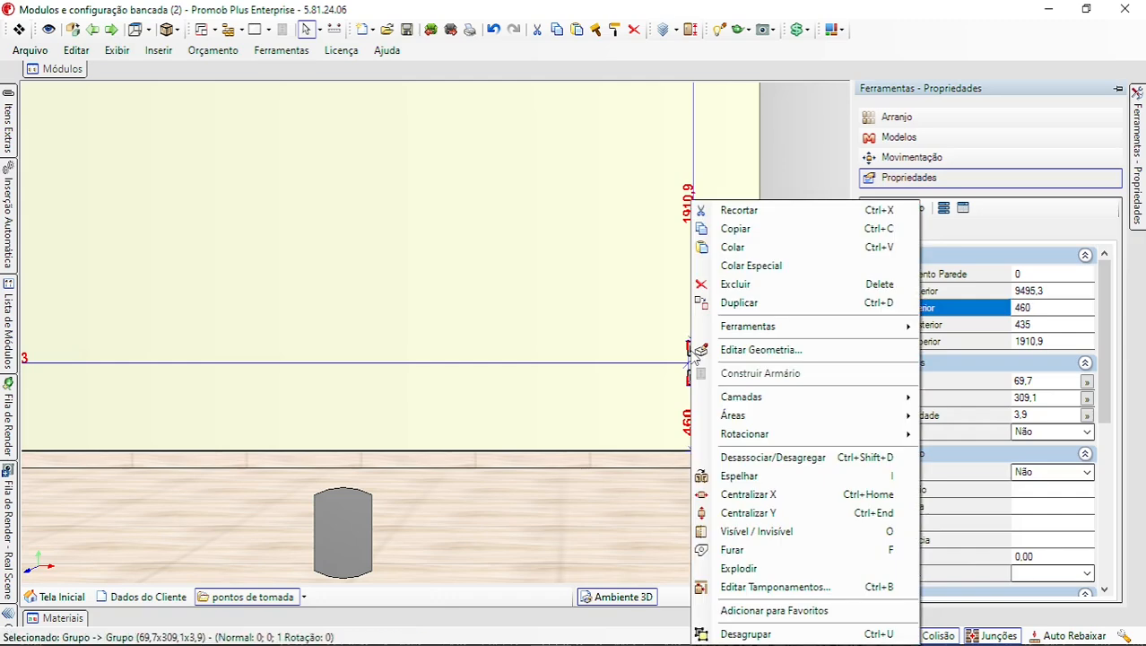
{"action": "left_click", "coordinate": [777, 304]}
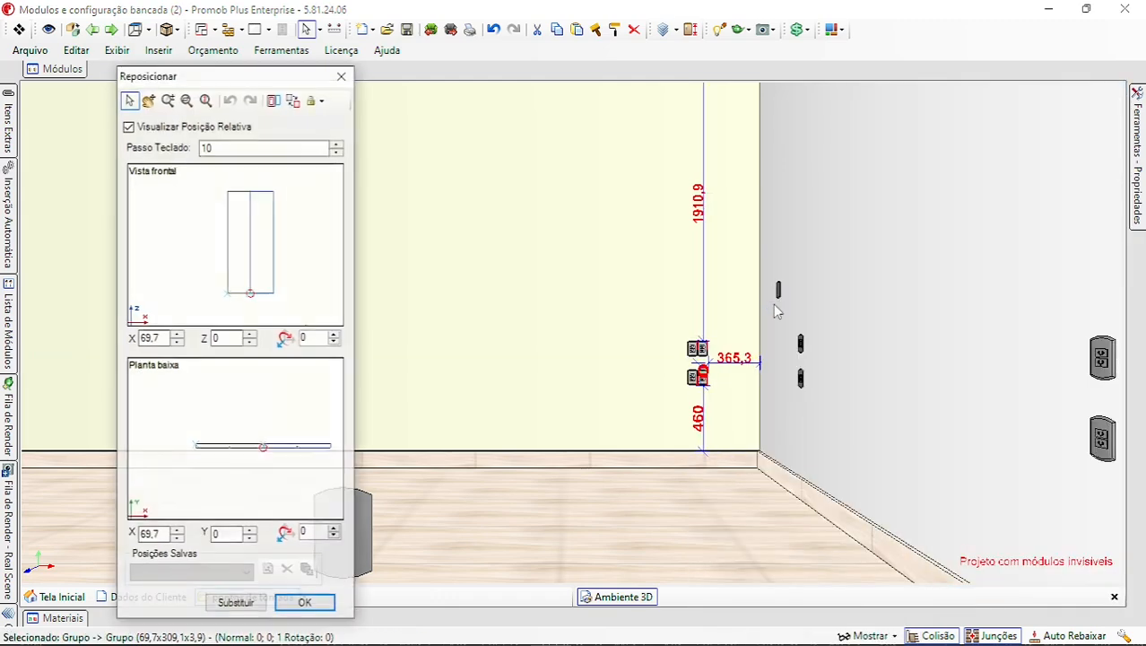
{"action": "left_click", "coordinate": [187, 256]}
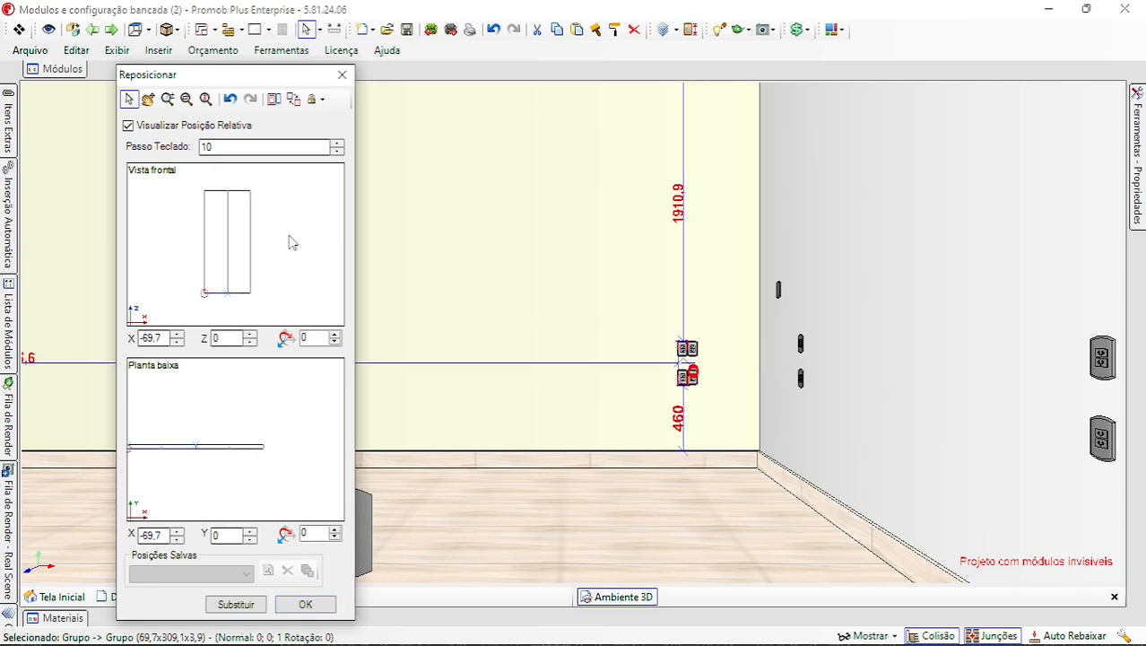
{"action": "left_click_drag", "start_coordinate": [258, 81], "coordinate": [387, 30]}
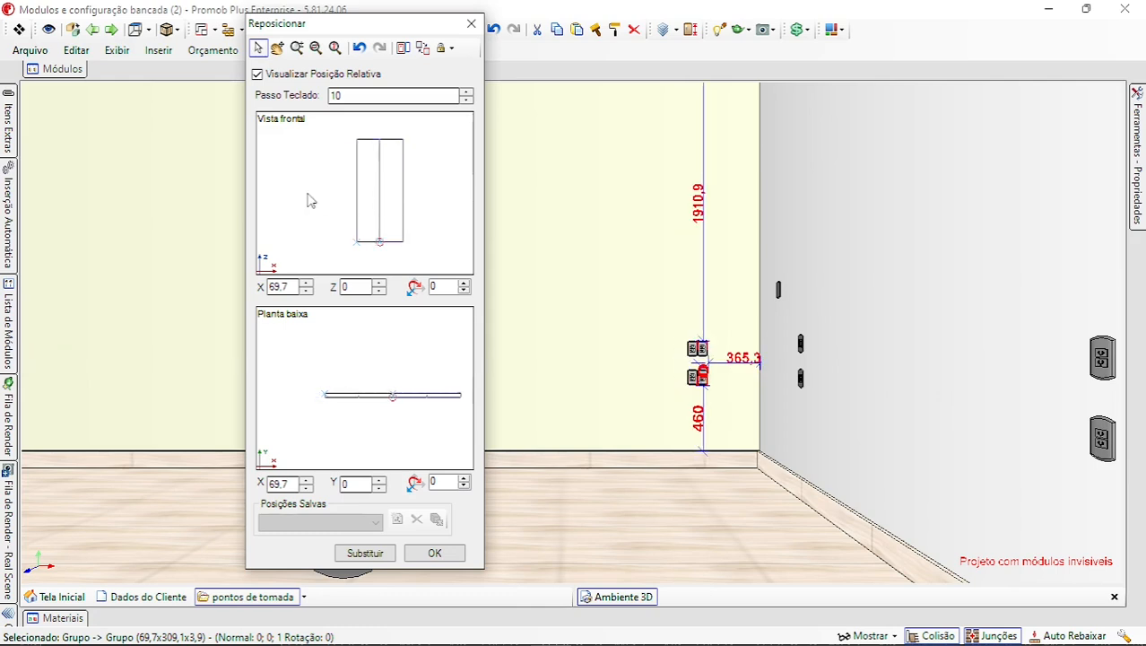
{"action": "left_click", "coordinate": [414, 191]}
{"action": "left_click", "coordinate": [313, 190]}
{"action": "left_click", "coordinate": [447, 191]}
{"action": "left_click", "coordinate": [309, 192]}
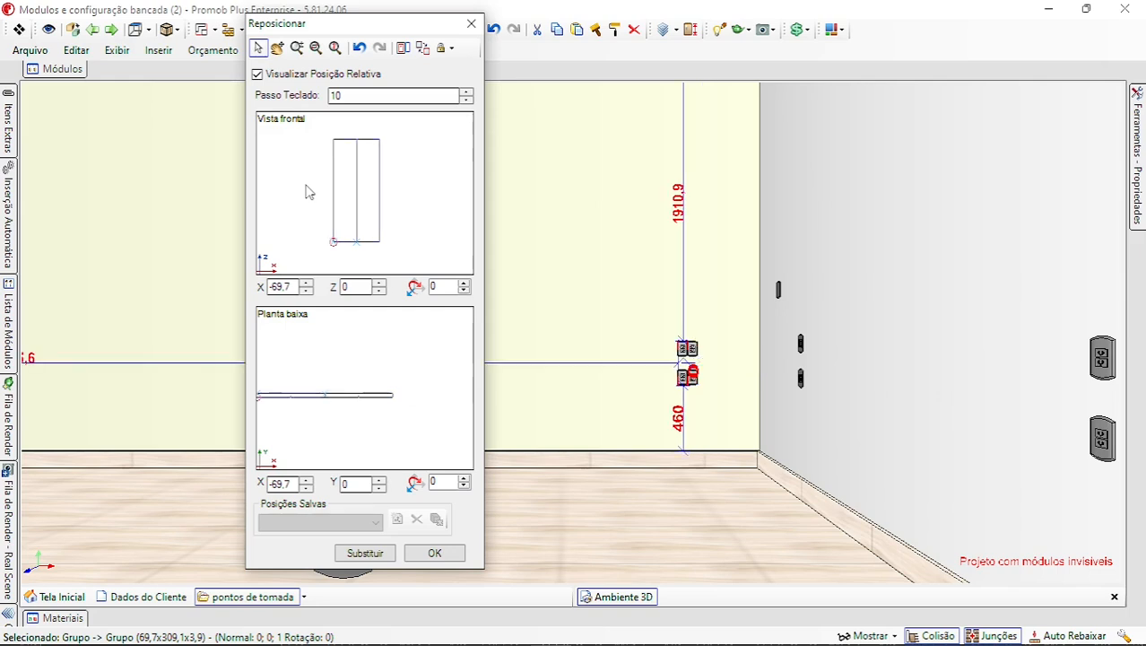
{"action": "left_click", "coordinate": [422, 556]}
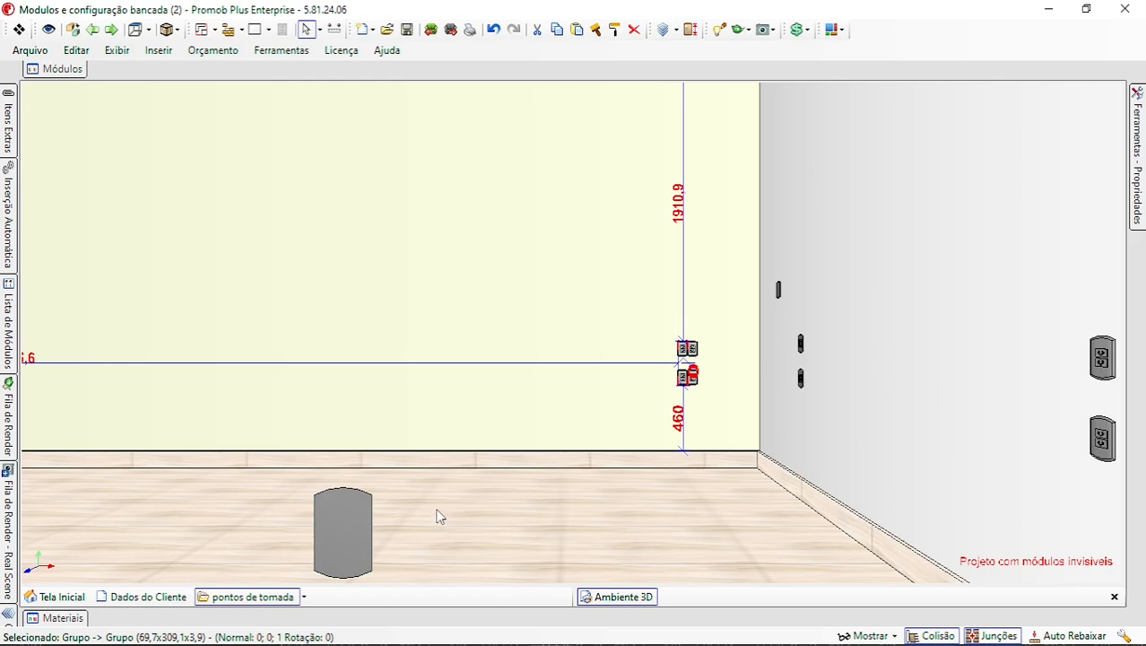
Shift the duplicated outlet pair along the wall, away from the corner, to 750 from the original pair
{"action": "key", "text": "Left"}
{"action": "key", "text": "Left"}
{"action": "key", "text": "Left"}
{"action": "key", "text": "Left"}
{"action": "key", "text": "Left"}
{"action": "key", "text": "Left"}
{"action": "key", "text": "Left"}
{"action": "key", "text": "Left"}
{"action": "key", "text": "Left"}
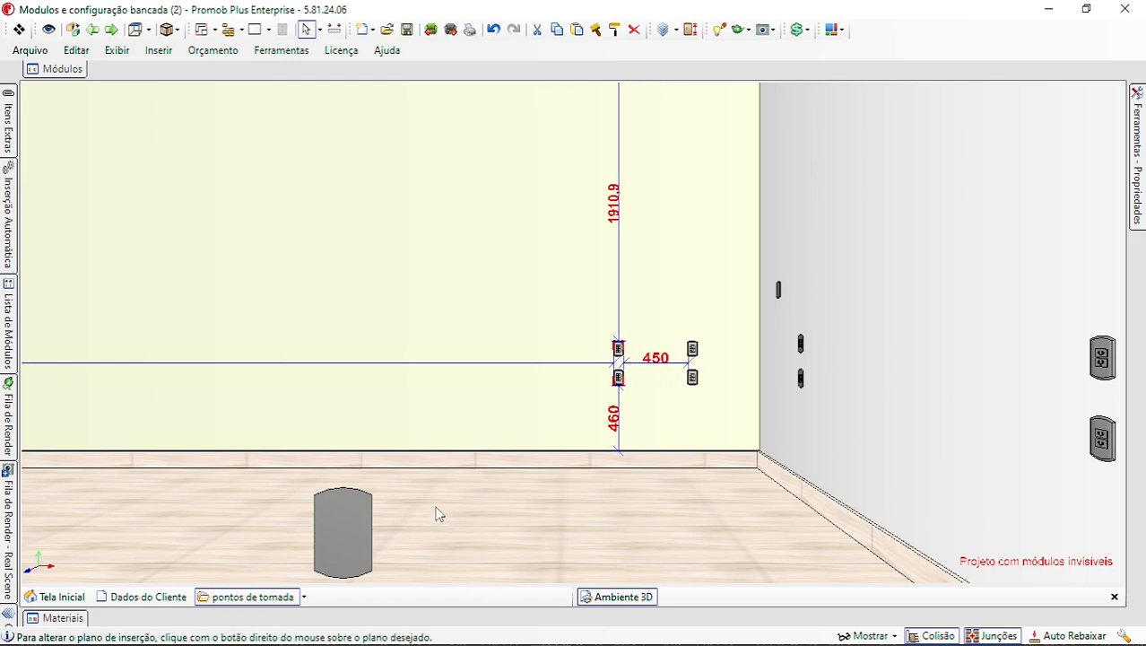
{"action": "key", "text": "Left"}
{"action": "key", "text": "Left"}
{"action": "key", "text": "Left"}
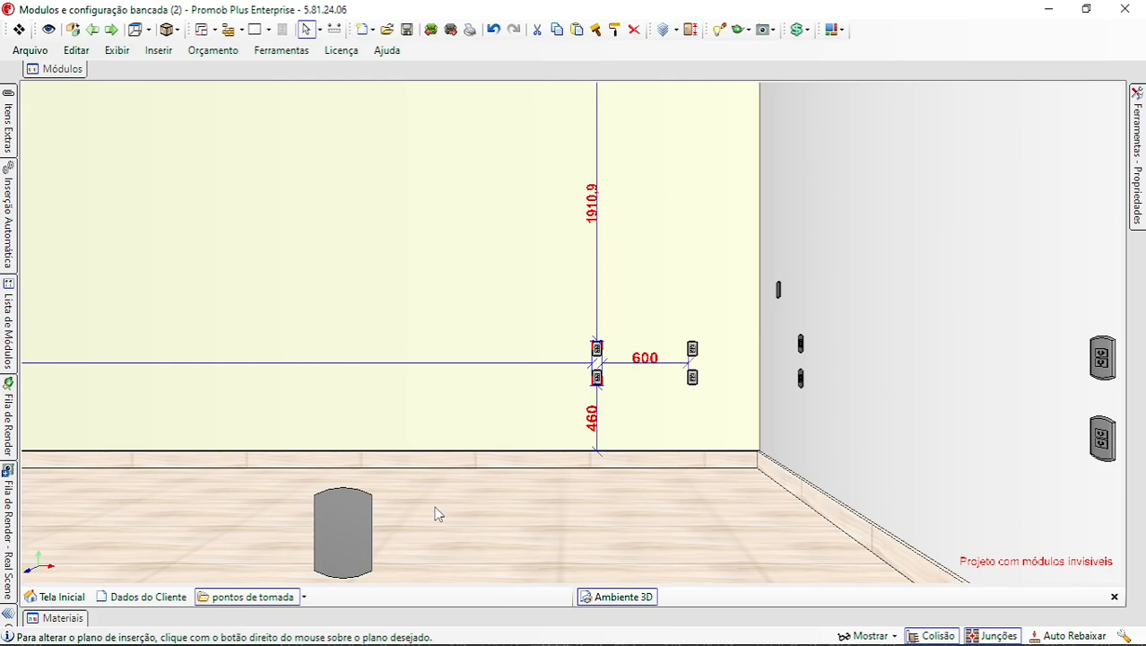
{"action": "key", "text": "Left"}
{"action": "key", "text": "Left"}
{"action": "key", "text": "Left"}
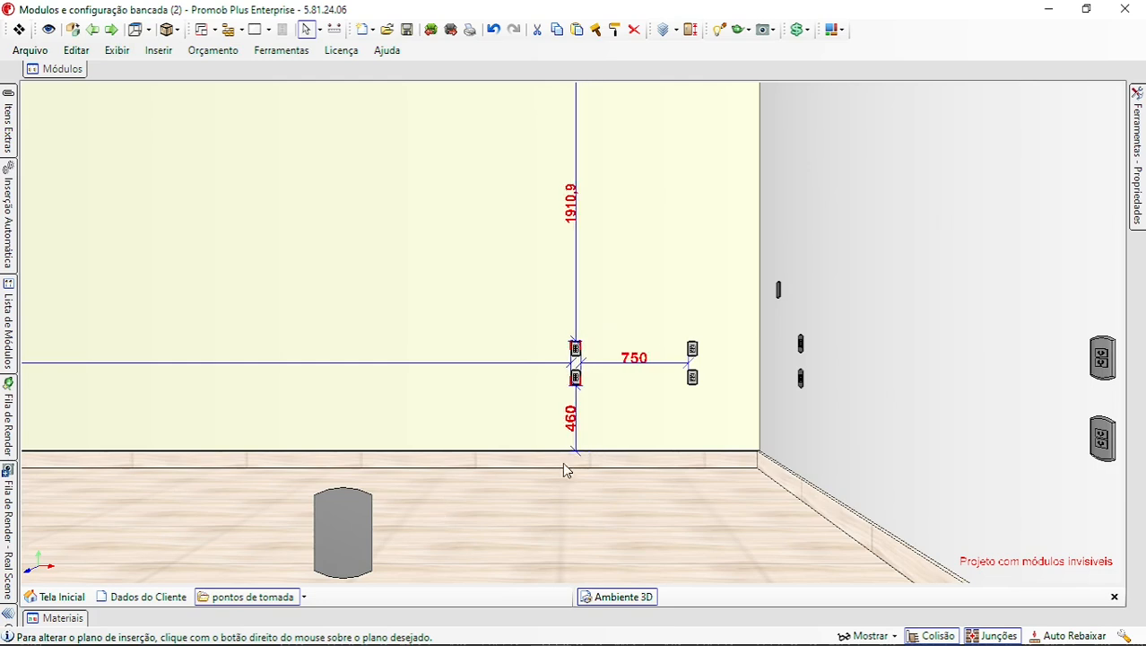
Set the duplicated outlet pair's Cota Posterior to 1015
{"action": "mouse_move", "coordinate": [1143, 182]}
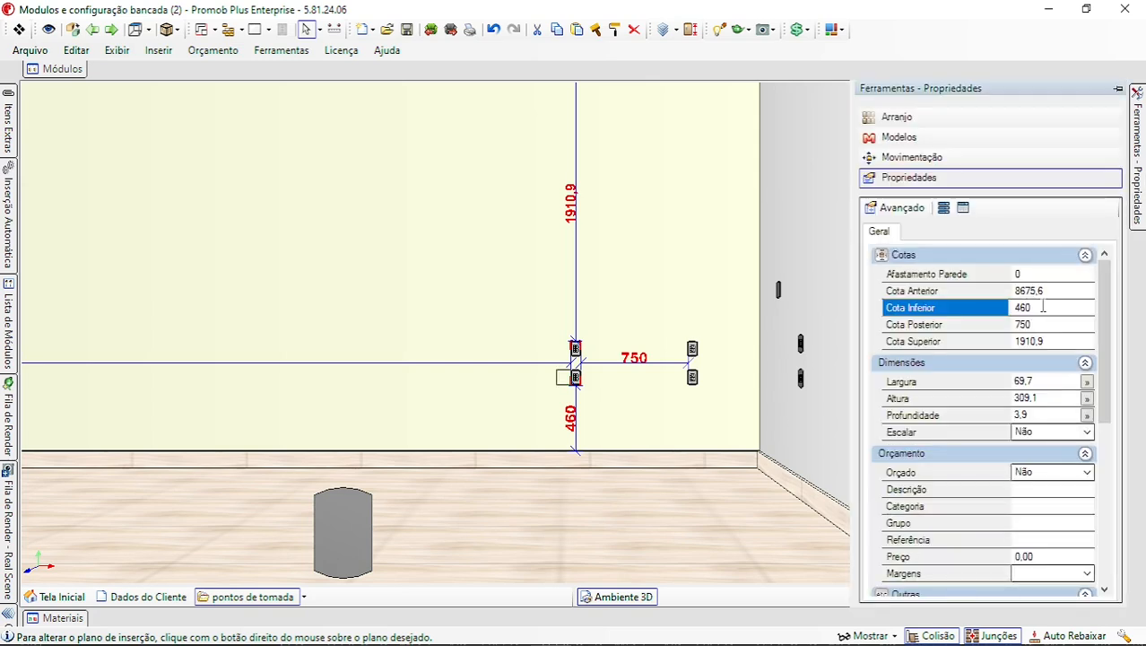
{"action": "left_click", "coordinate": [1046, 323]}
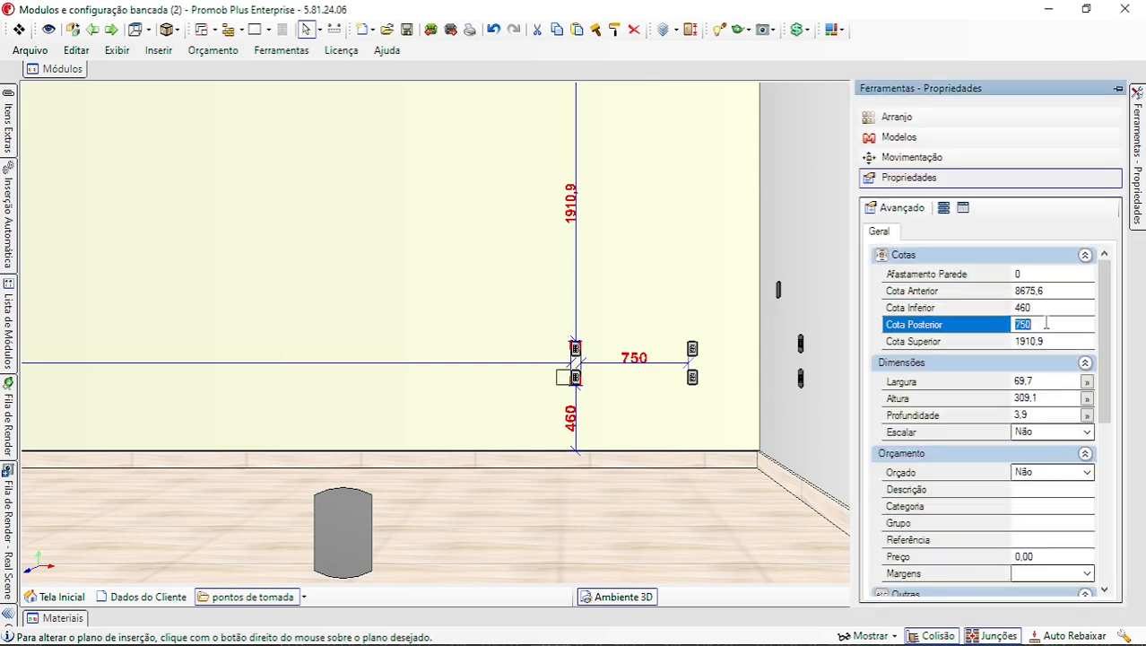
{"action": "type", "text": "1015"}
{"action": "key", "text": "Return"}
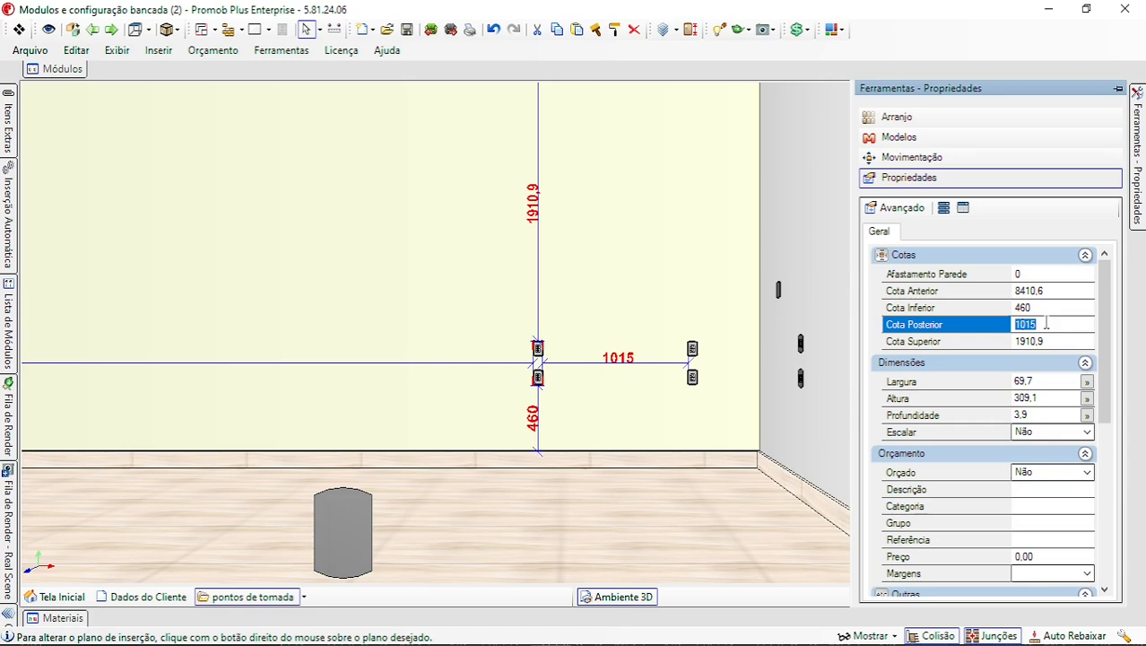
Duplicate the second outlet pair, placing the copy 1015 farther along the wall from the corner
{"action": "right_click", "coordinate": [539, 351]}
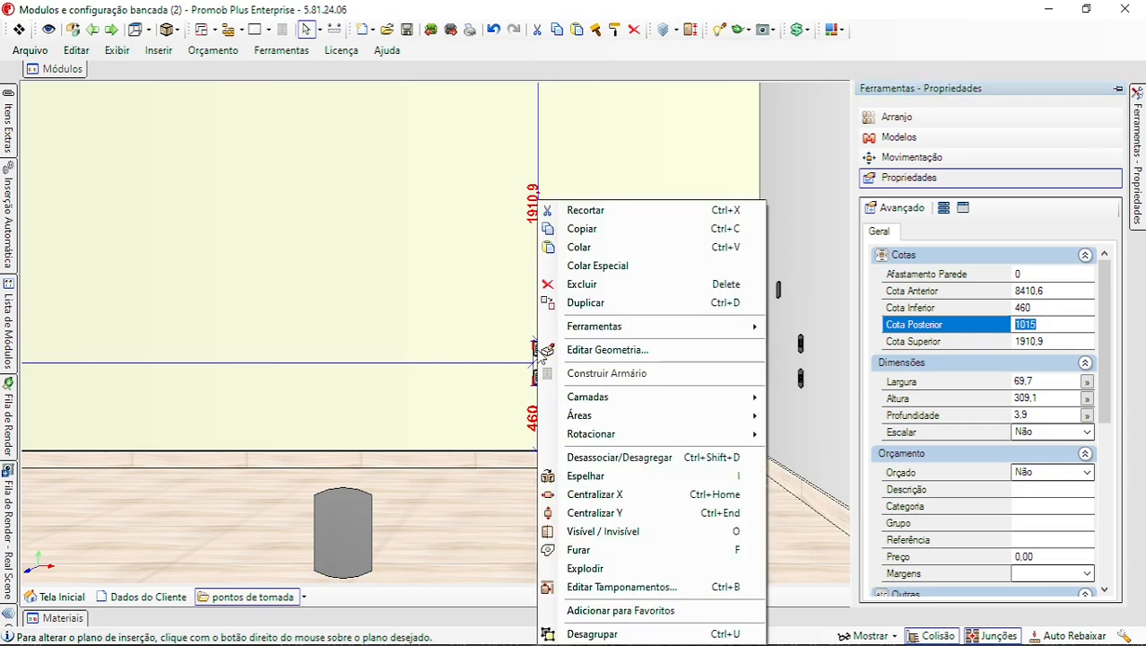
{"action": "left_click", "coordinate": [547, 303]}
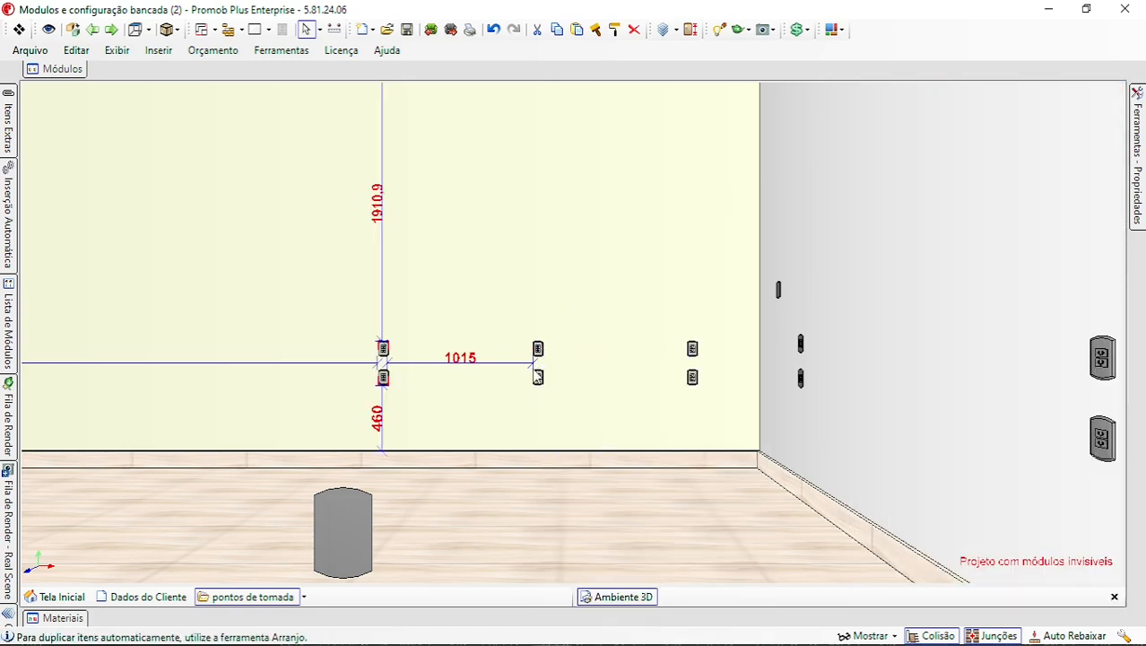
{"action": "left_click", "coordinate": [386, 351]}
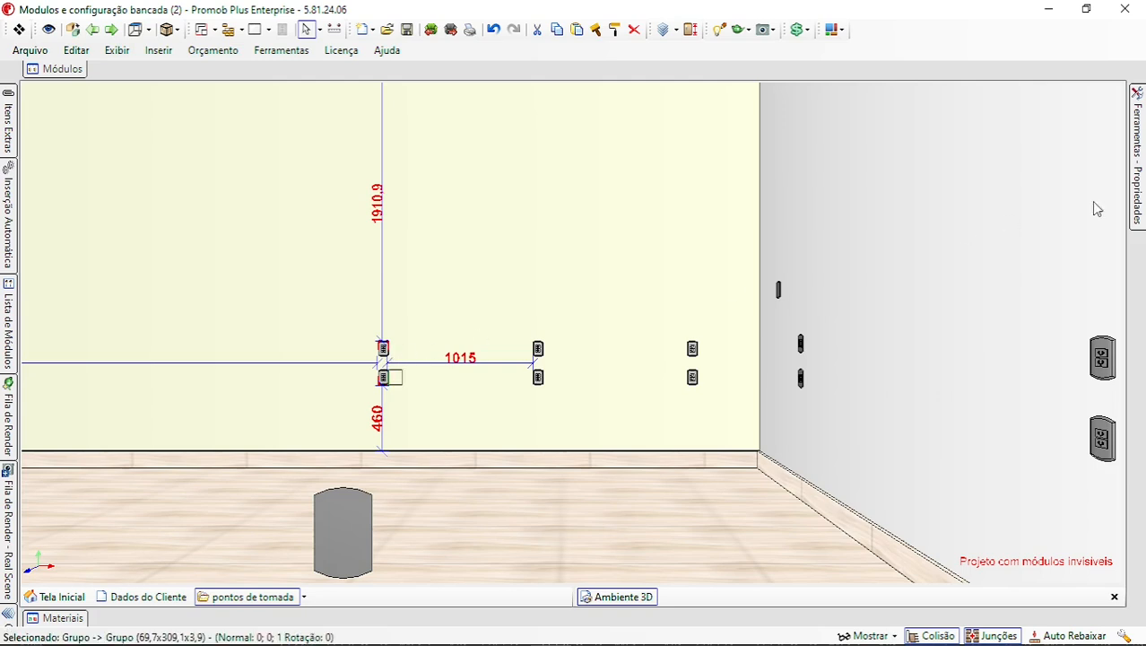
{"action": "mouse_move", "coordinate": [1138, 179]}
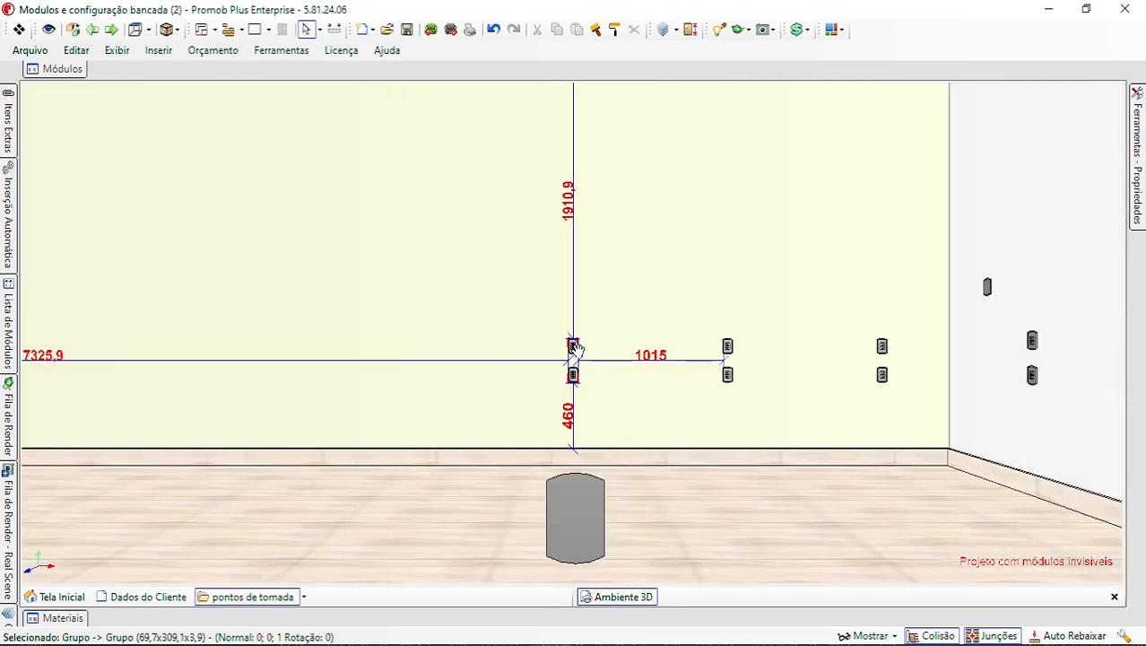
Duplicate the third outlet pair to create a fourth one 1015 farther along the wall
{"action": "scroll", "coordinate": [445, 353], "scroll_direction": "down", "scroll_amount": 1}
{"action": "middle_click_drag", "start_coordinate": [444, 353], "coordinate": [639, 343]}
{"action": "scroll", "coordinate": [538, 356], "scroll_direction": "down", "scroll_amount": 2}
{"action": "scroll", "coordinate": [498, 361], "scroll_direction": "down", "scroll_amount": 2}
{"action": "mouse_move", "coordinate": [453, 357]}
{"action": "middle_mouse_down"}
{"action": "mouse_move", "coordinate": [570, 346]}
{"action": "mouse_move", "coordinate": [739, 356]}
{"action": "mouse_move", "coordinate": [466, 346]}
{"action": "middle_mouse_up"}
{"action": "scroll", "coordinate": [587, 348], "scroll_direction": "up", "scroll_amount": 3}
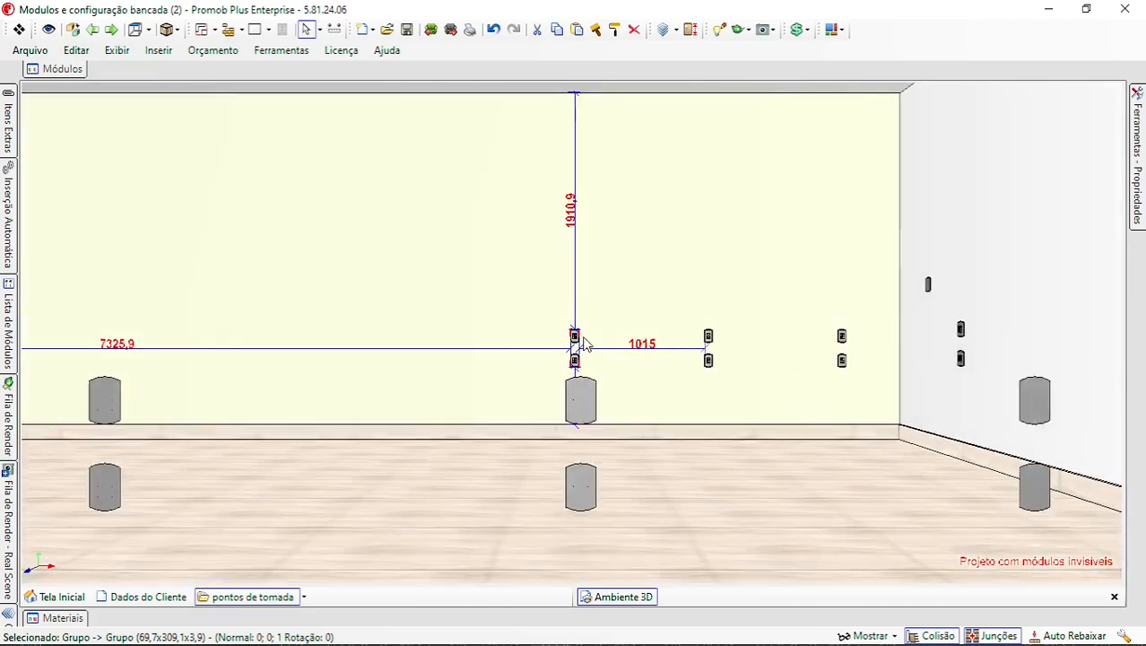
{"action": "scroll", "coordinate": [581, 341], "scroll_direction": "up", "scroll_amount": 3}
{"action": "right_click", "coordinate": [570, 334]}
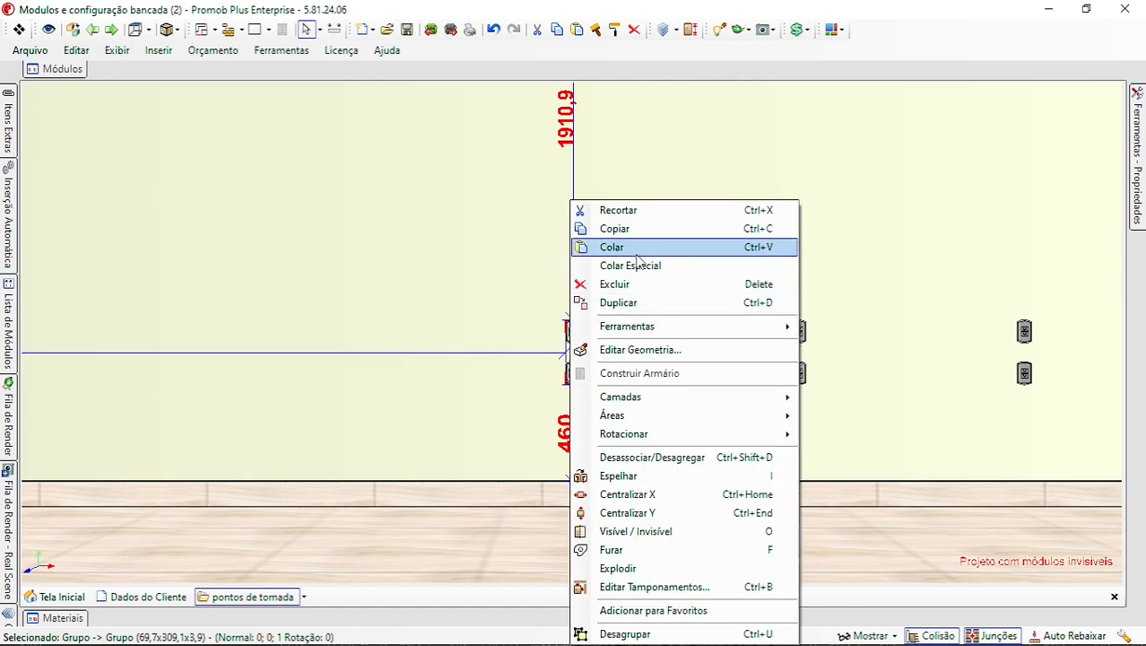
{"action": "left_click", "coordinate": [638, 303]}
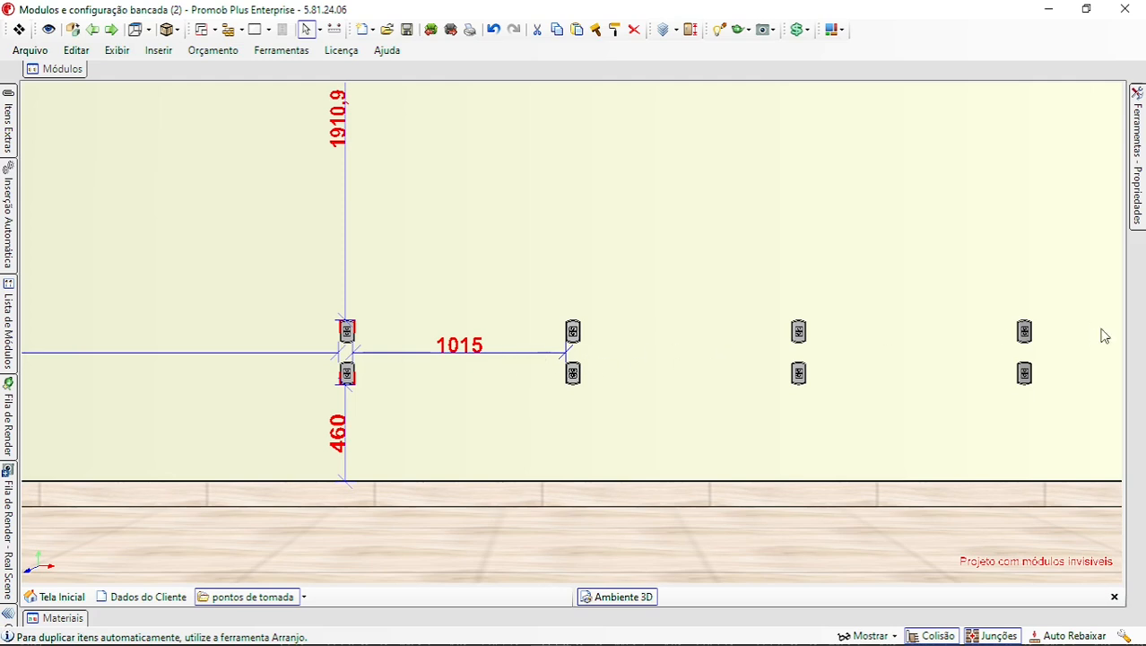
Check the first two outlet pairs' spacing and set the third pair's Cota Anterior to 950
{"action": "left_click", "coordinate": [1024, 333]}
{"action": "middle_click_drag", "start_coordinate": [1006, 334], "coordinate": [875, 336]}
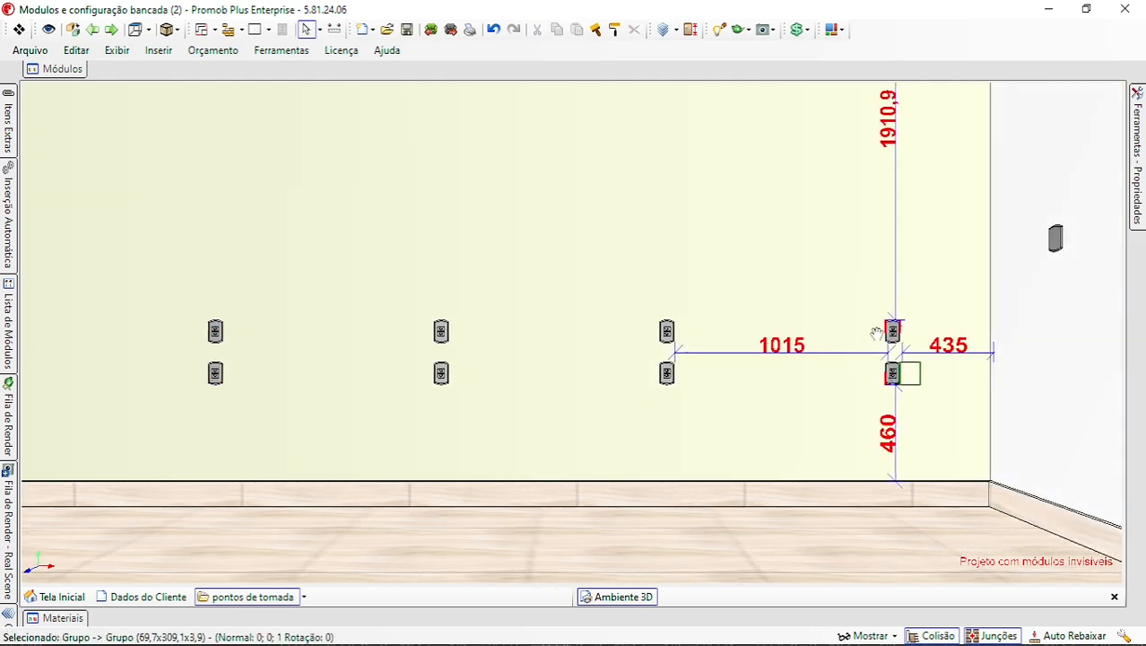
{"action": "left_click", "coordinate": [663, 335]}
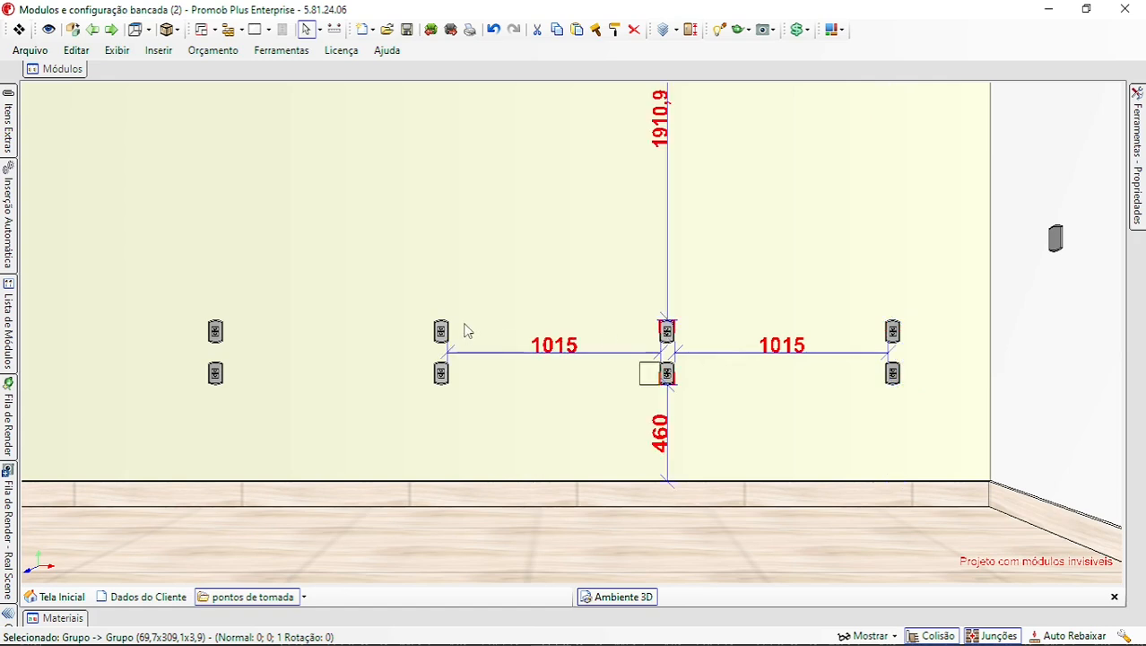
{"action": "left_click", "coordinate": [441, 332]}
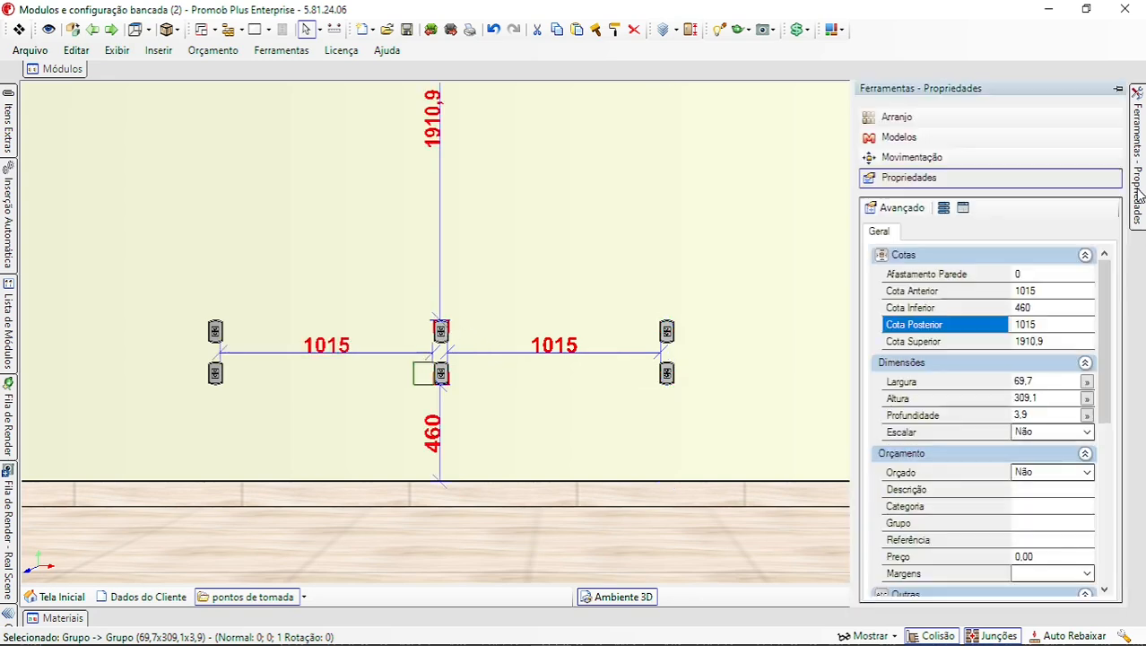
{"action": "left_click", "coordinate": [1047, 286]}
{"action": "left_click", "coordinate": [1050, 292]}
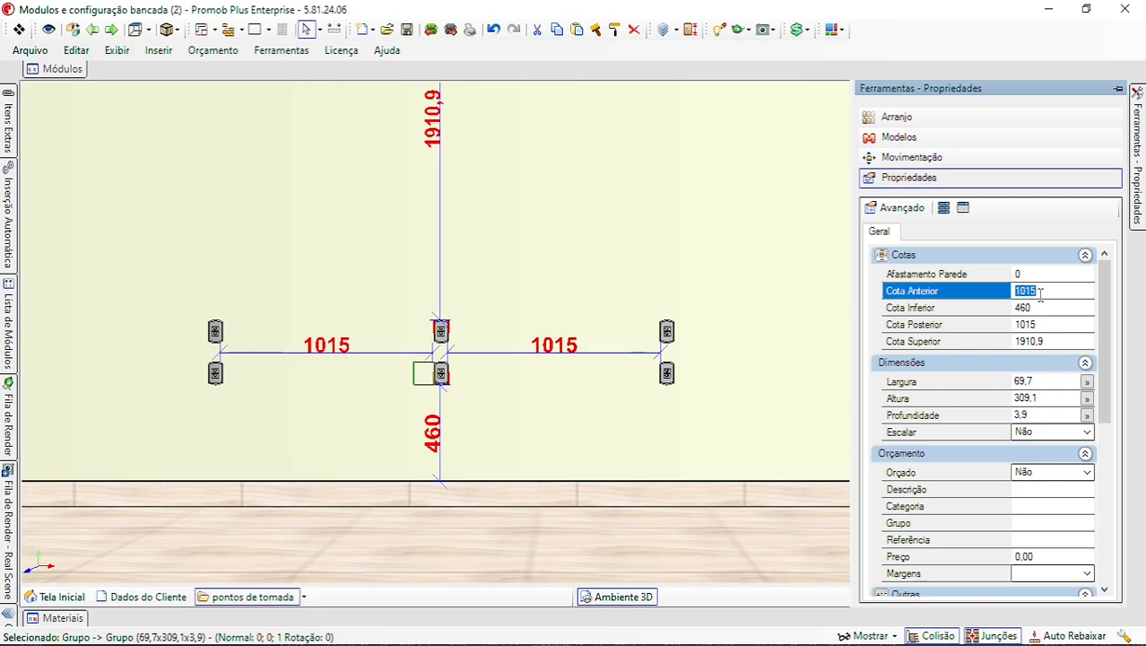
{"action": "type", "text": "950"}
{"action": "key", "text": "Return"}
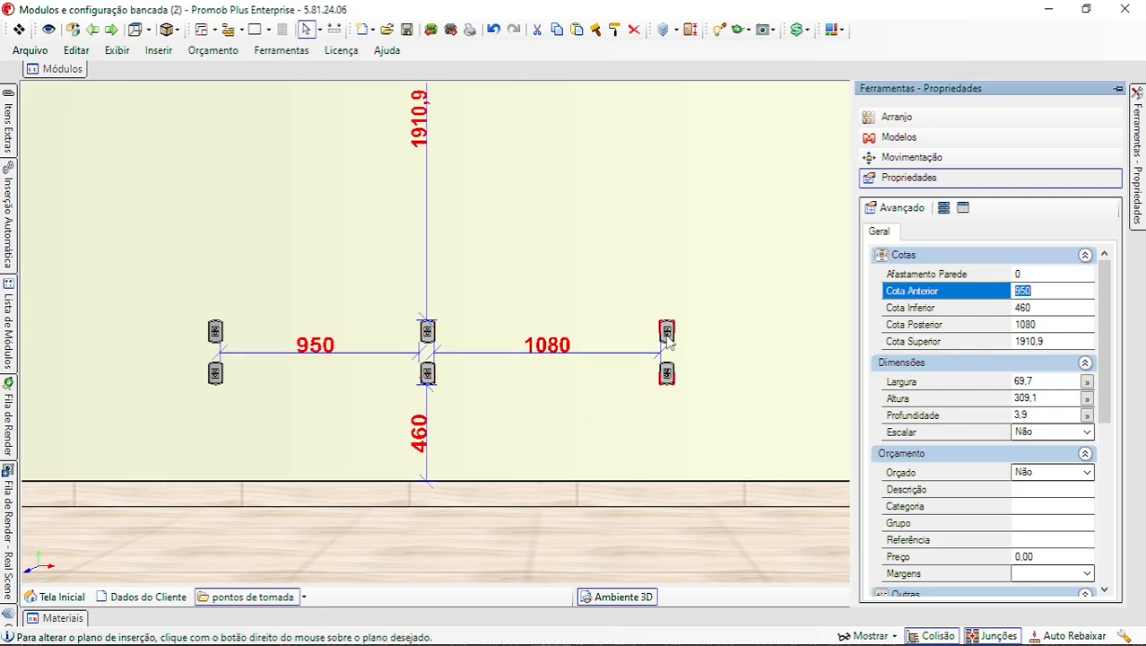
Set the Cota Anterior of the second outlet pair from the corner to 950
{"action": "left_click", "coordinate": [667, 334]}
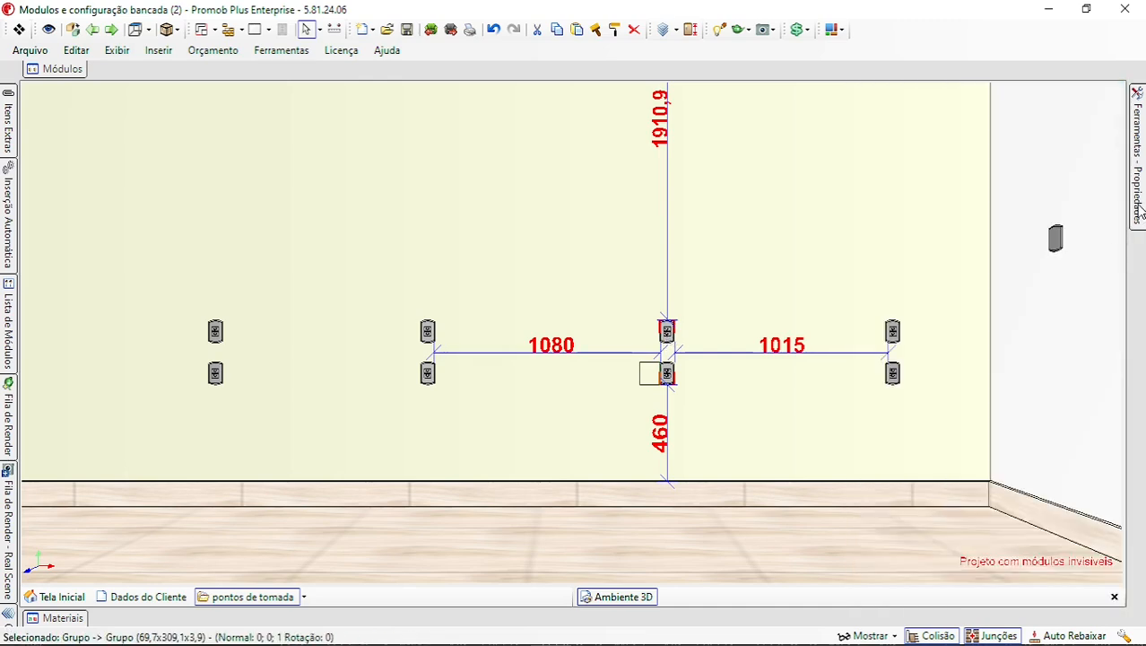
{"action": "mouse_move", "coordinate": [1139, 210]}
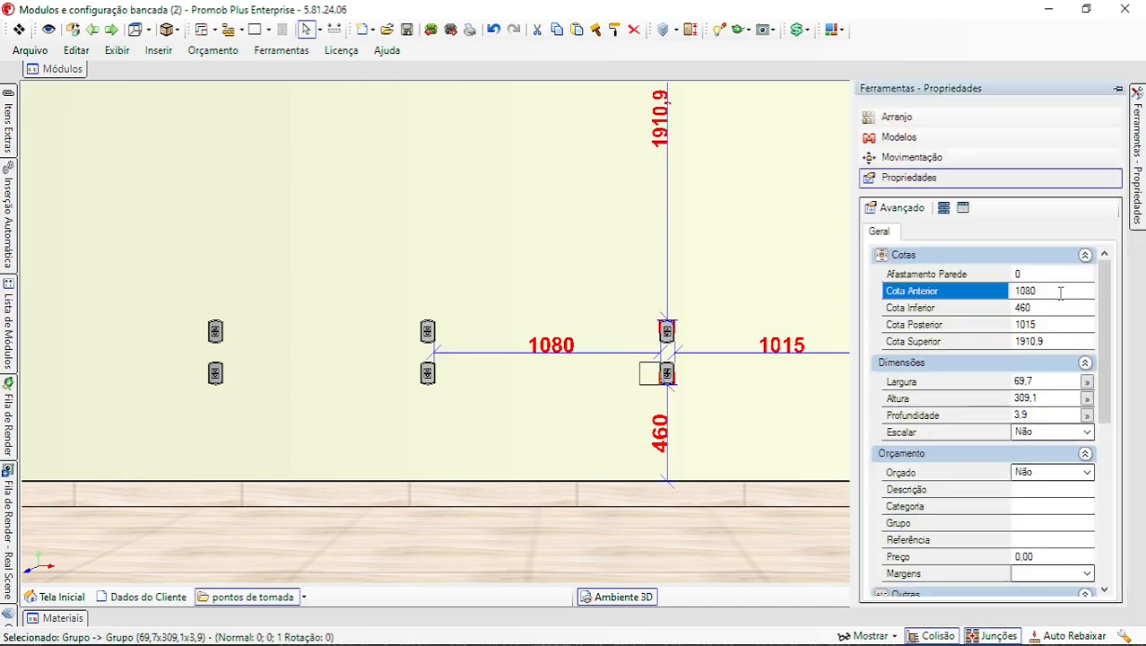
{"action": "double_click", "coordinate": [1022, 290]}
{"action": "type", "text": "950"}
{"action": "key", "text": "Return"}
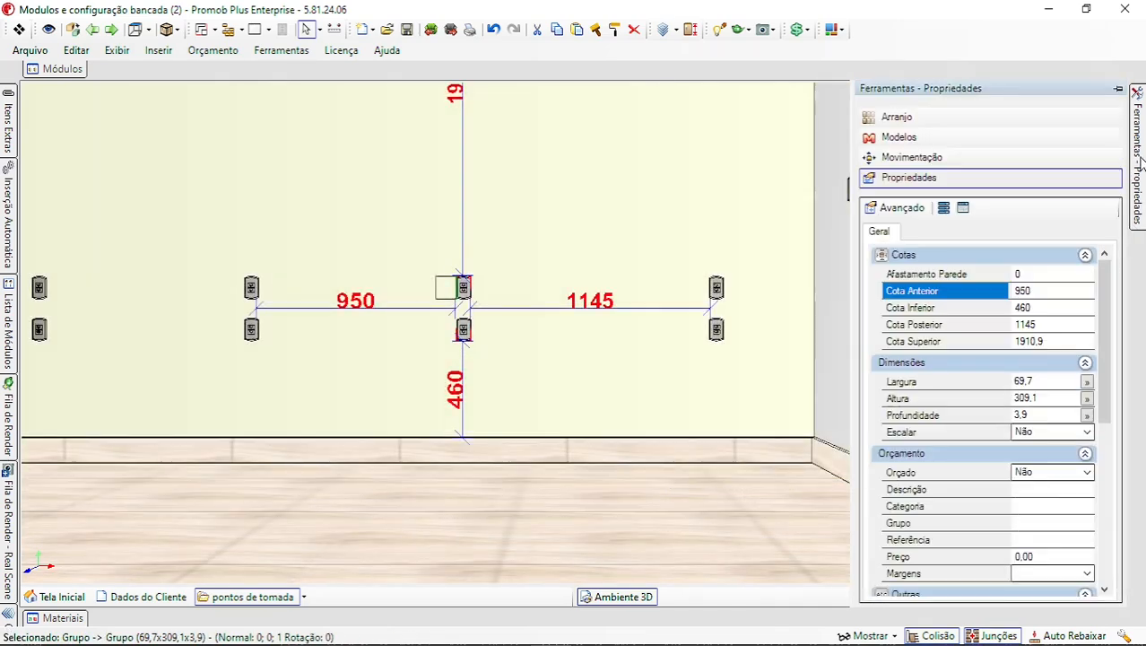
Set the second outlet pair's Cota Posterior back to 1015
{"action": "double_click", "coordinate": [1058, 326]}
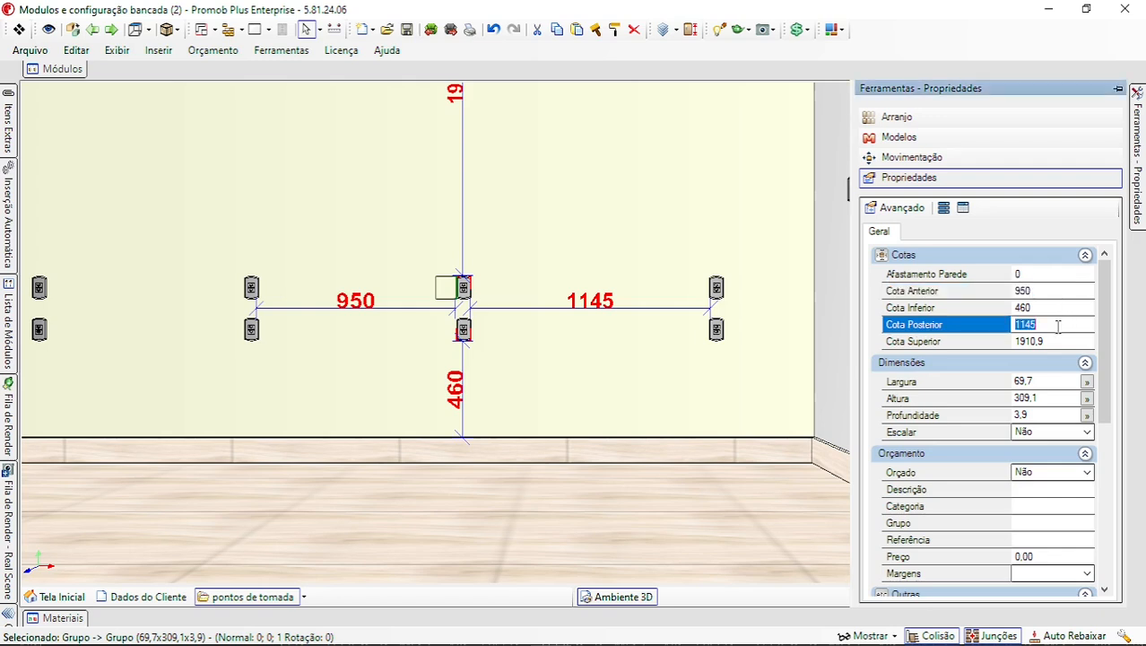
{"action": "type", "text": "1015"}
{"action": "key", "text": "Return"}
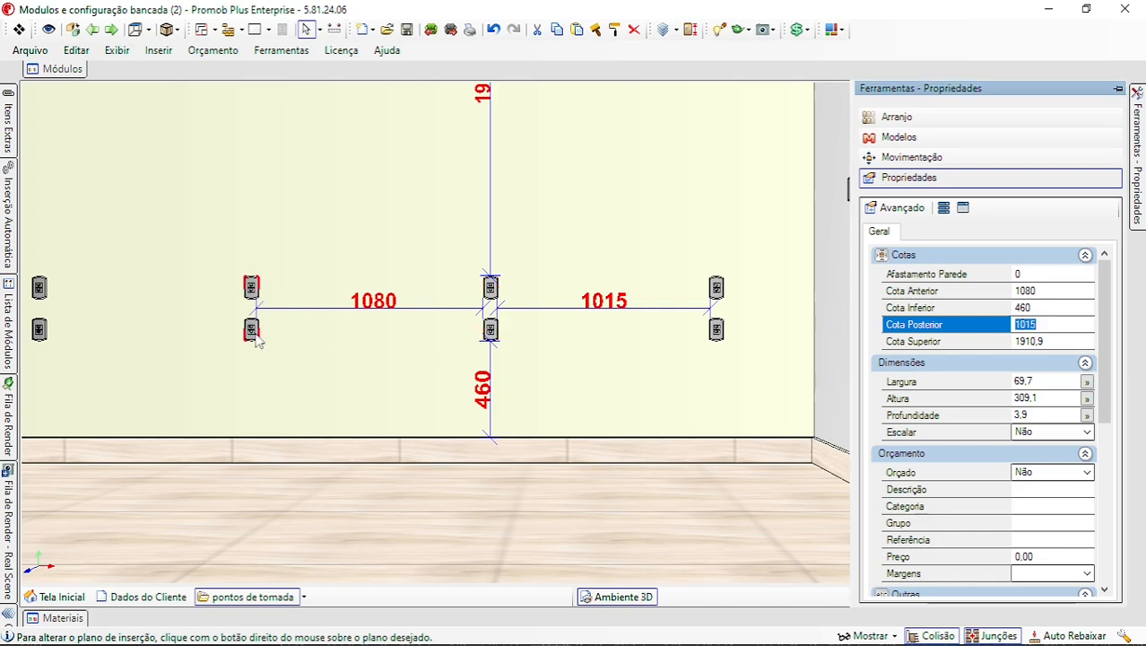
Set the Cota Posterior of the third outlet pair from the corner to 950
{"action": "left_click", "coordinate": [255, 339]}
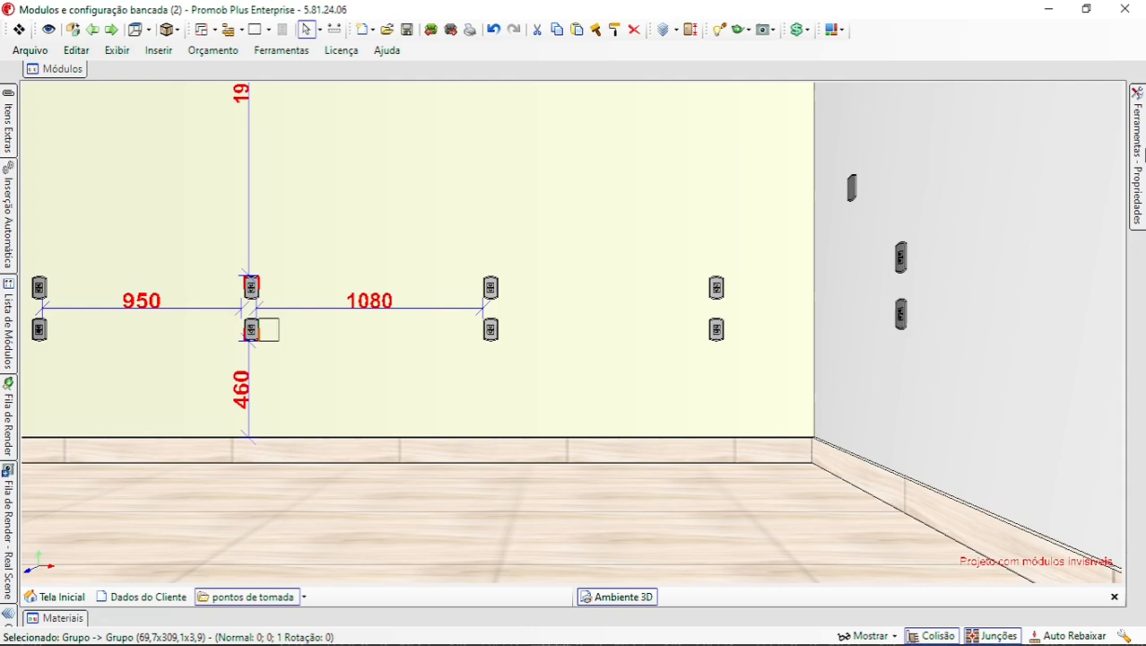
{"action": "mouse_move", "coordinate": [1141, 154]}
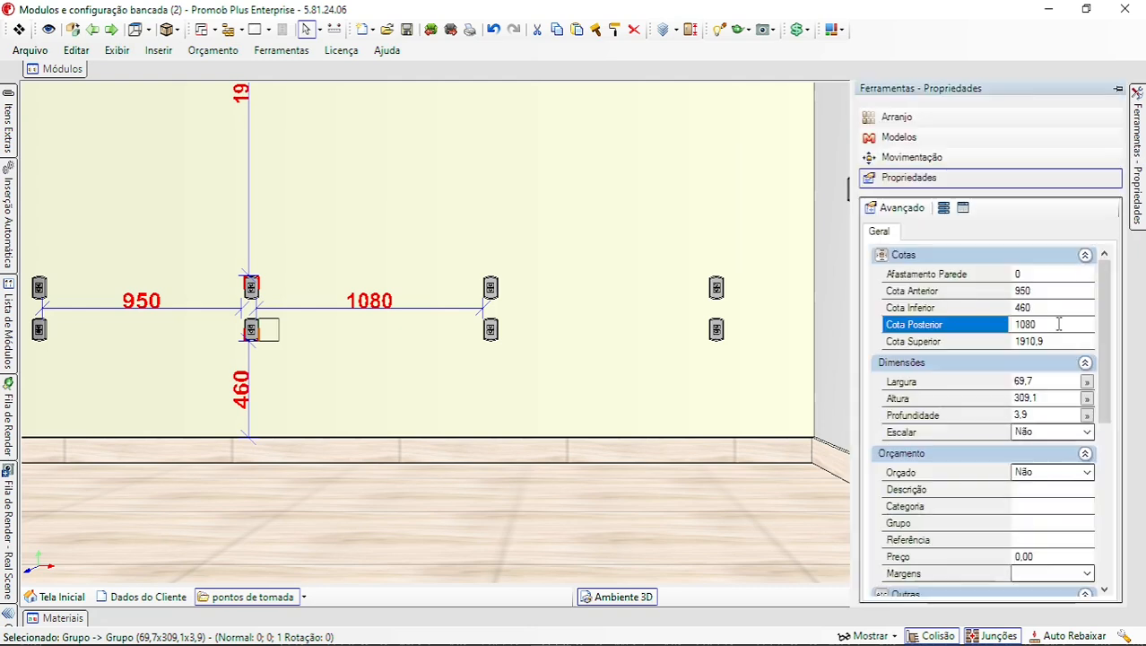
{"action": "left_click", "coordinate": [1058, 324]}
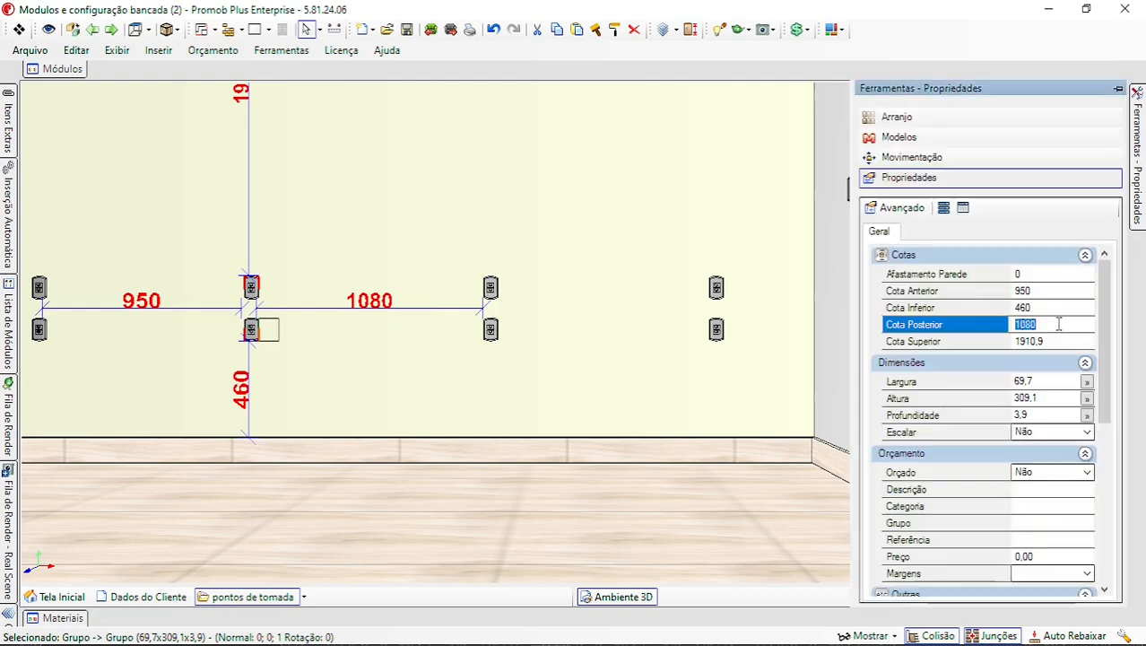
{"action": "type", "text": "950"}
{"action": "key", "text": "Return"}
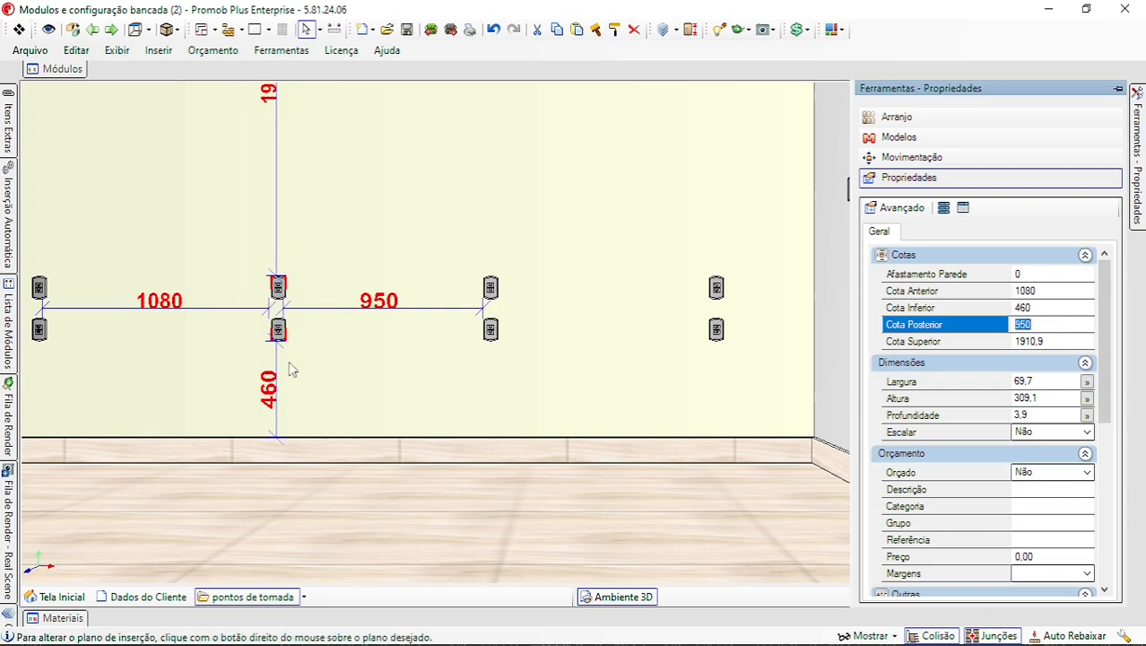
Check the fourth outlet pair's distances and inspect the empty stretch of the long wall beyond it
{"action": "middle_click_drag", "start_coordinate": [203, 361], "coordinate": [358, 366]}
{"action": "left_click", "coordinate": [195, 299]}
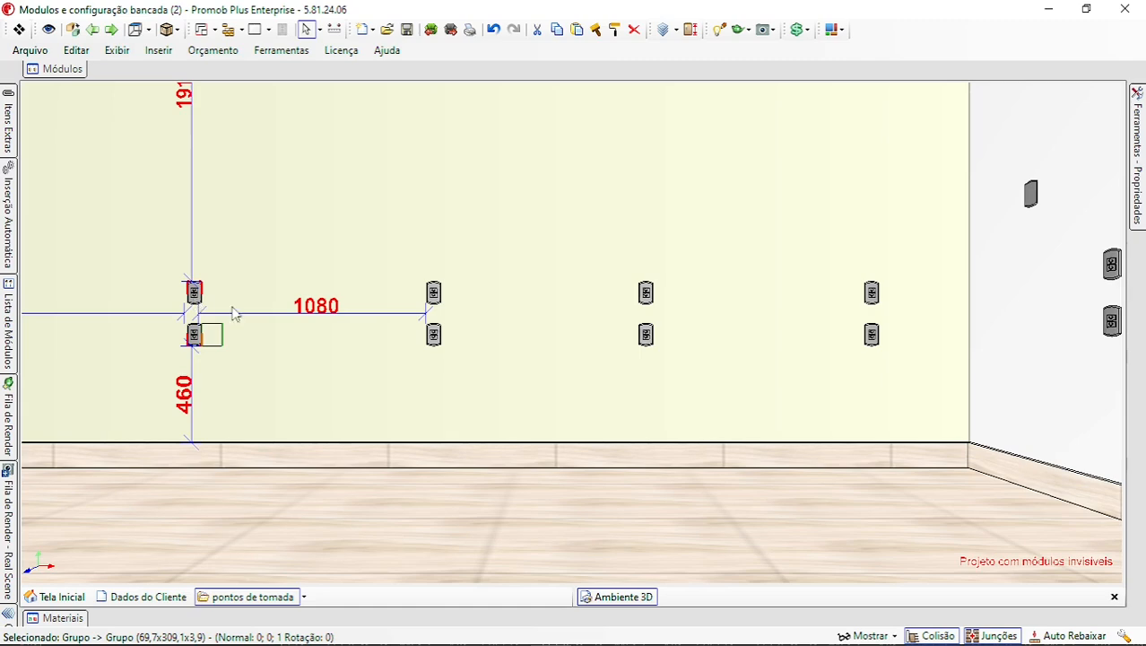
{"action": "scroll", "coordinate": [400, 381], "scroll_direction": "down", "scroll_amount": 2}
{"action": "middle_click_drag", "start_coordinate": [401, 380], "coordinate": [744, 405]}
{"action": "left_click", "coordinate": [508, 278]}
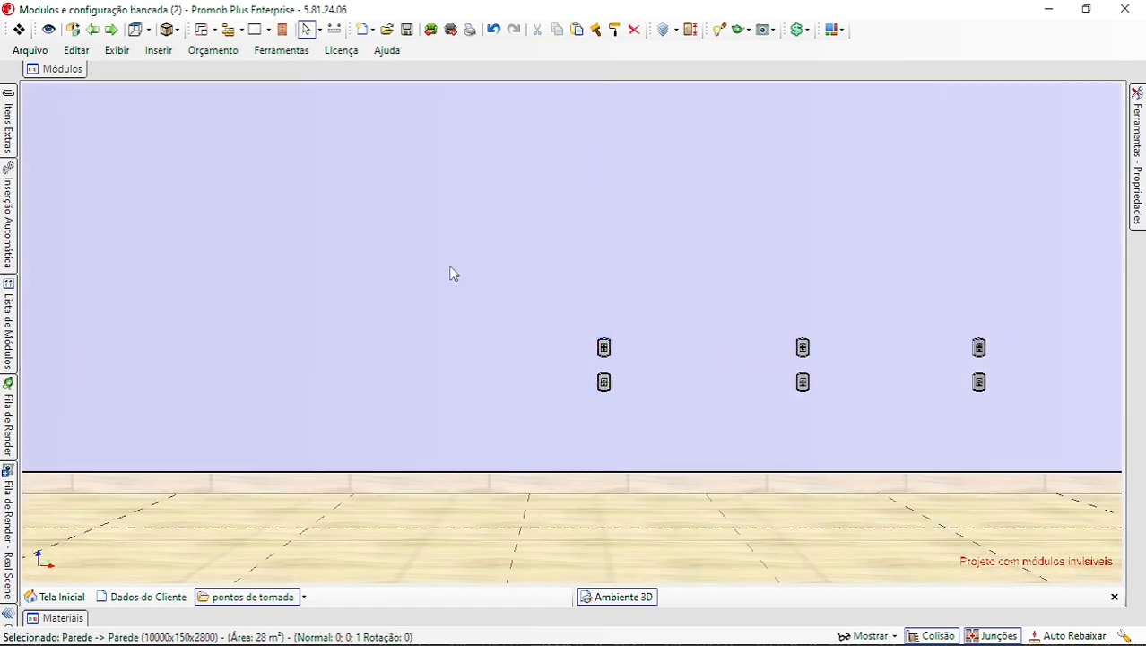
Insert a Quadro de Luz ou Força (27 - Quadro) on the long wall, in the empty stretch beyond the fourth outlet pair
{"action": "left_click", "coordinate": [65, 69]}
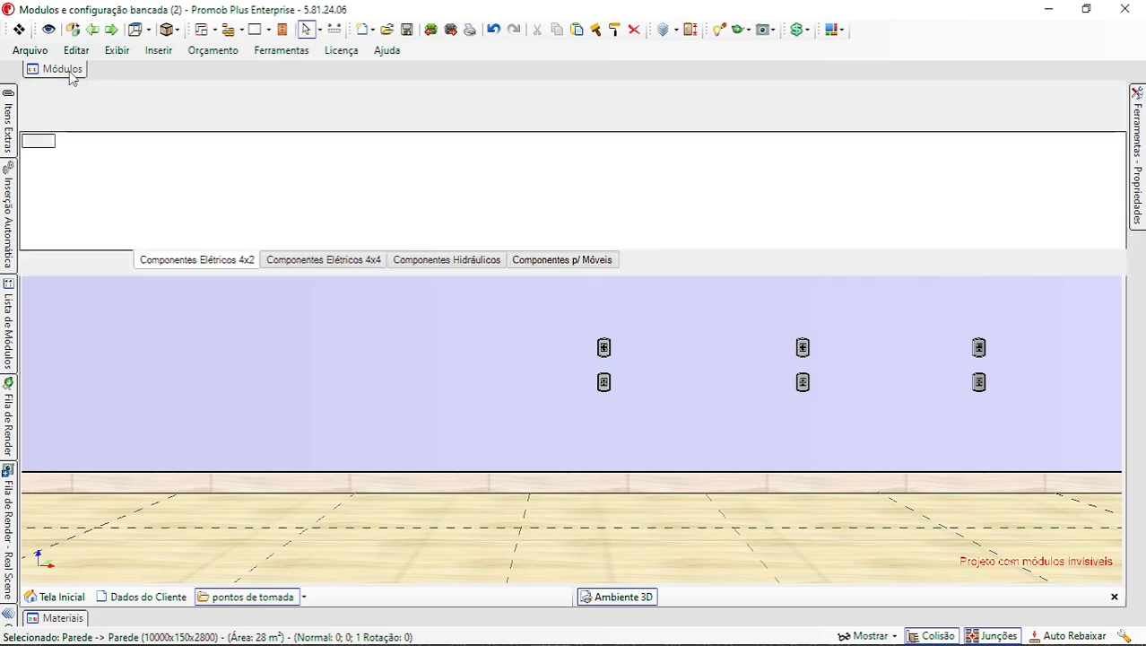
{"action": "left_click", "coordinate": [1071, 265]}
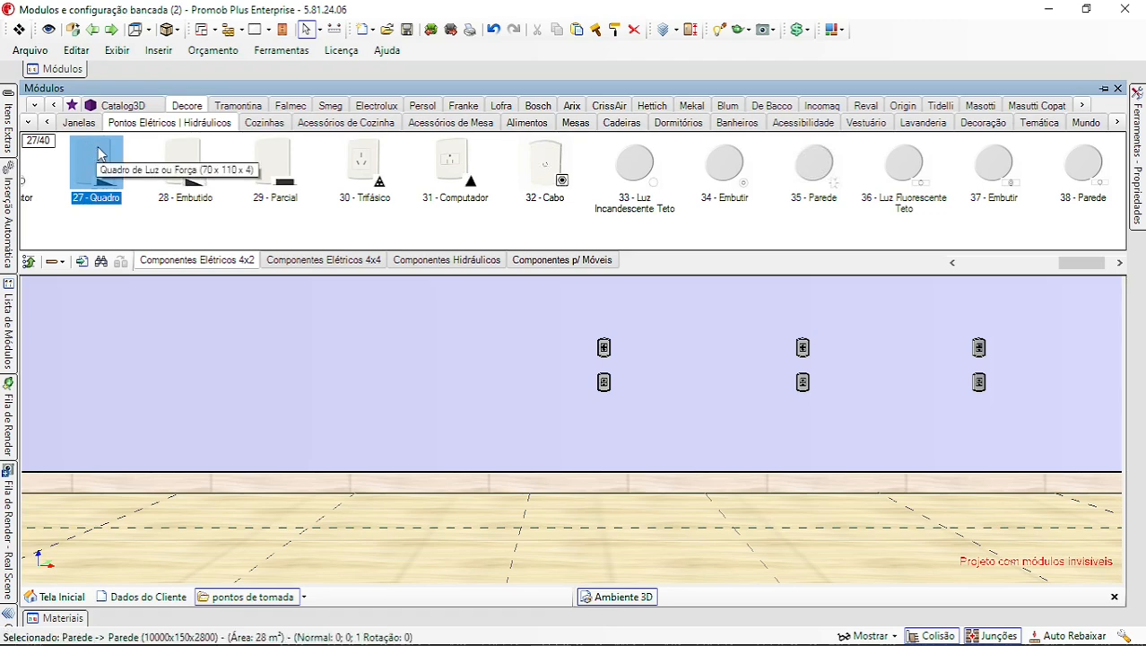
{"action": "left_click_drag", "start_coordinate": [99, 153], "coordinate": [540, 345]}
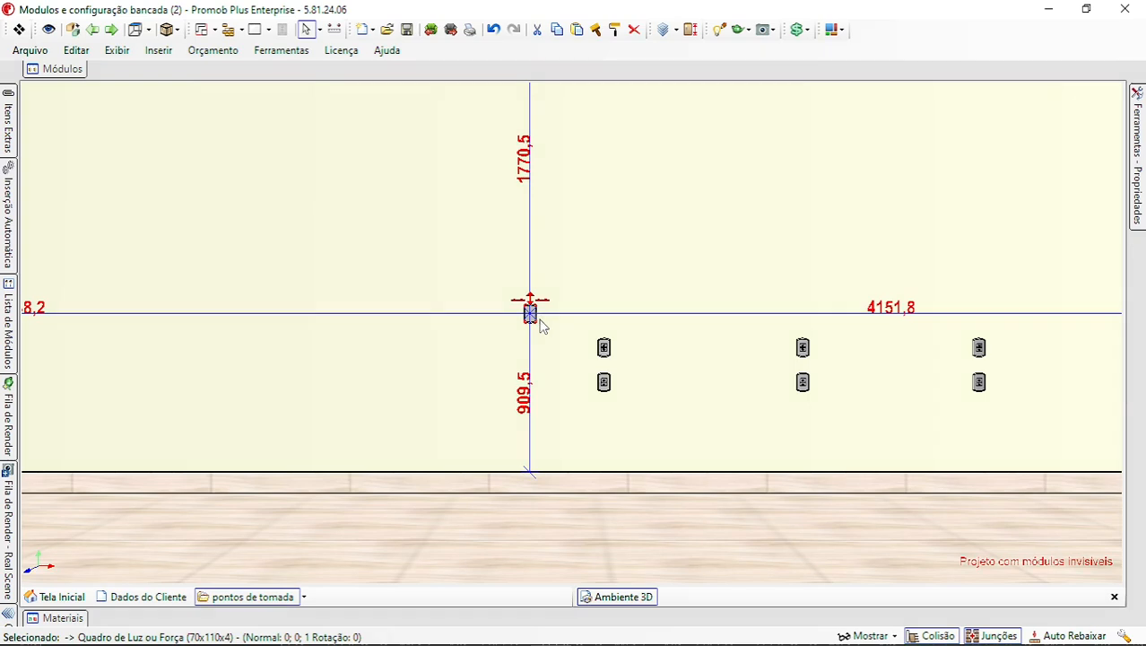
Turn off collision detection and set the light panel's Cota Inferior to 1030
{"action": "left_click", "coordinate": [938, 636]}
{"action": "left_click_drag", "start_coordinate": [530, 312], "coordinate": [531, 312]}
{"action": "mouse_move", "coordinate": [1142, 211]}
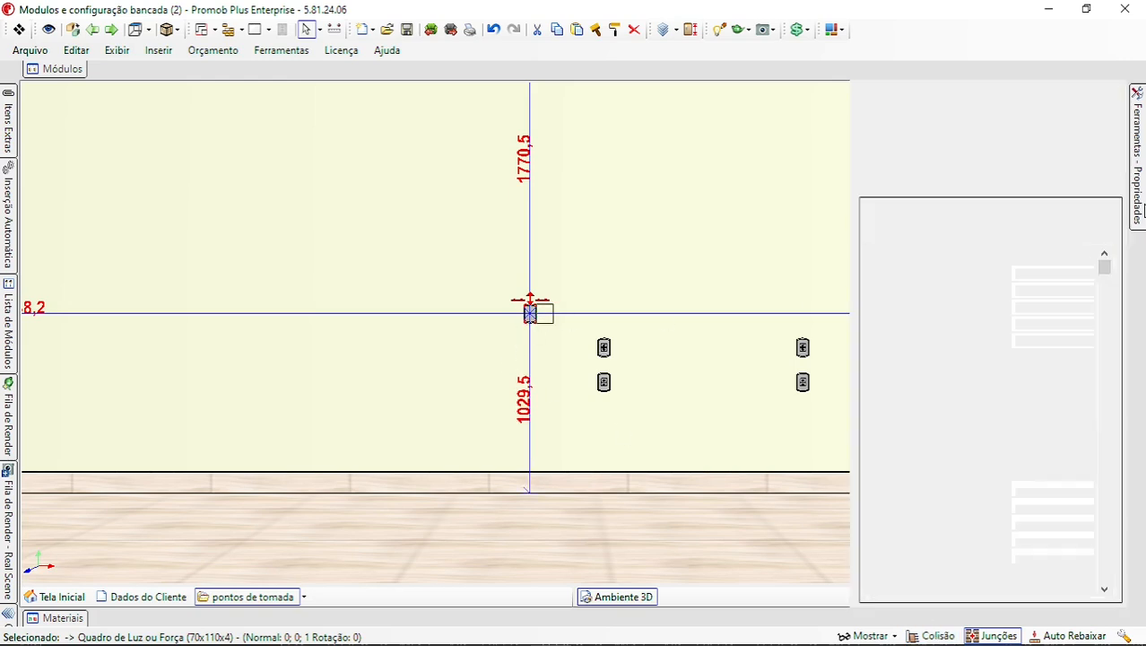
{"action": "left_click", "coordinate": [1145, 211]}
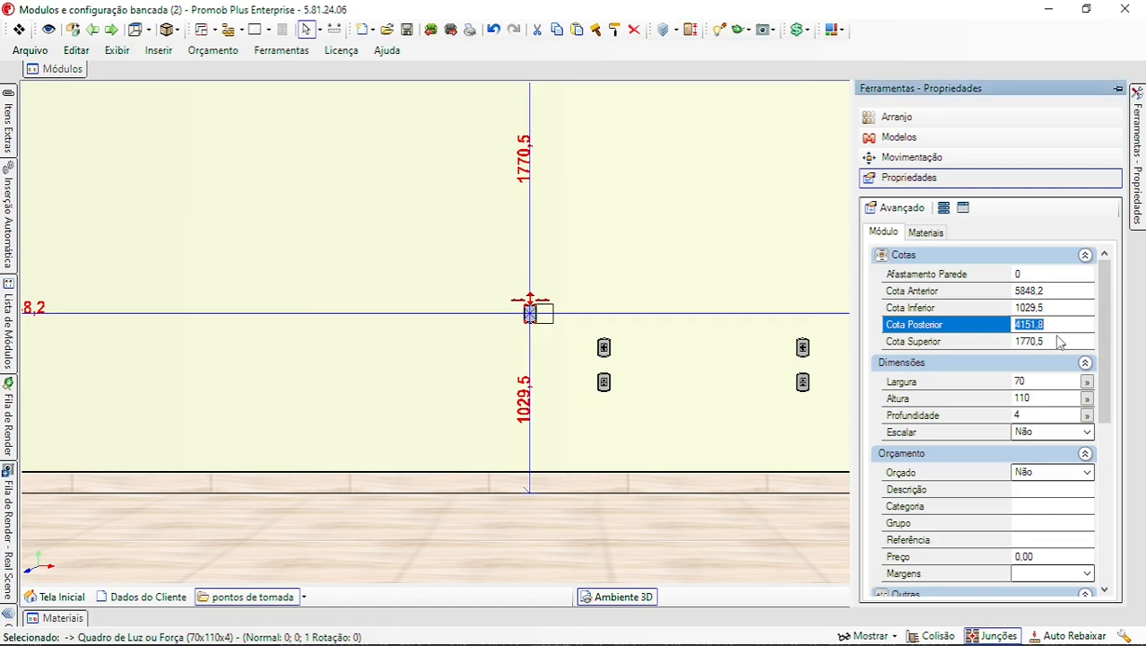
{"action": "left_click", "coordinate": [1059, 307]}
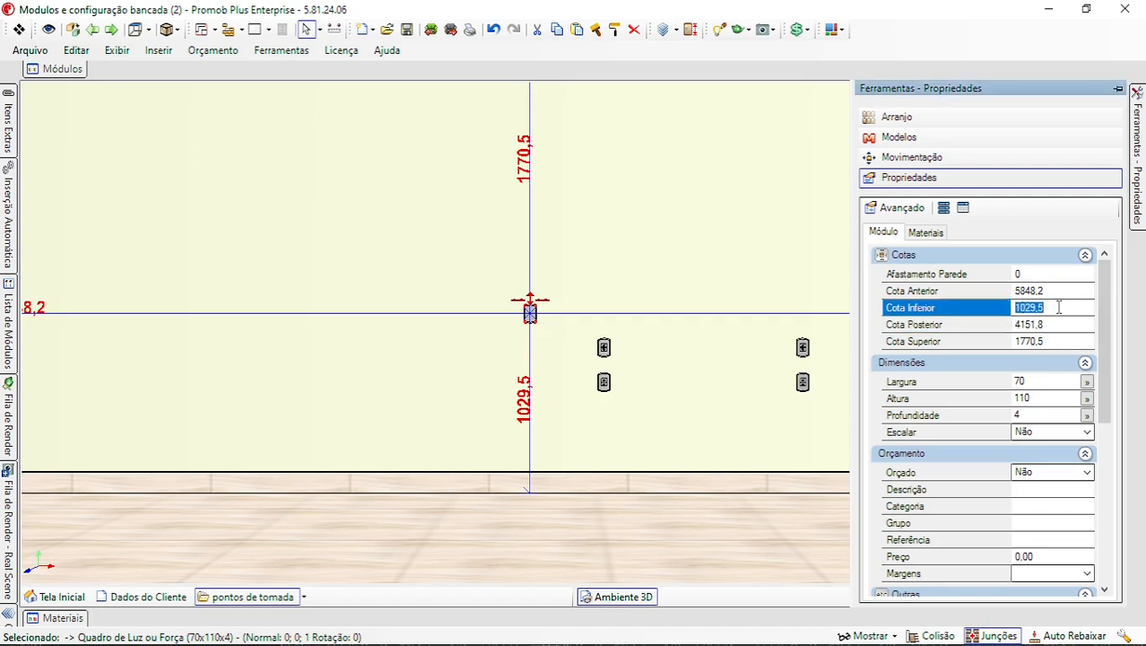
{"action": "type", "text": "1030"}
{"action": "key", "text": "Return"}
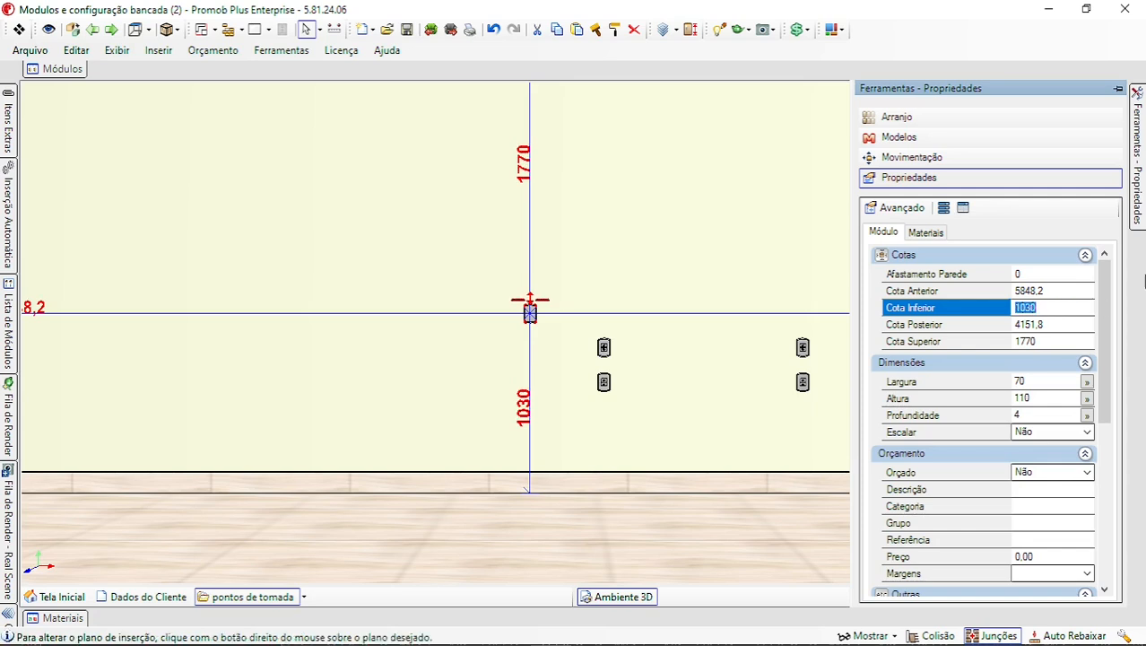
Resize the light panel to an Altura of 500 and a Largura of 350
{"action": "left_click", "coordinate": [530, 315]}
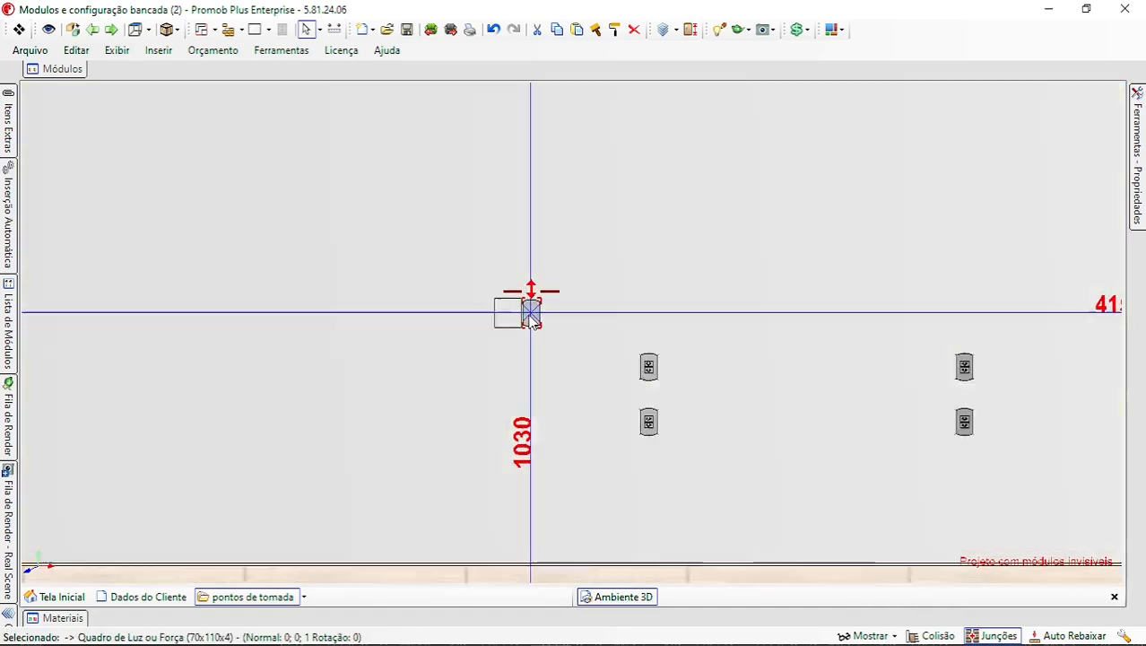
{"action": "scroll", "coordinate": [531, 317], "scroll_direction": "up", "scroll_amount": 1}
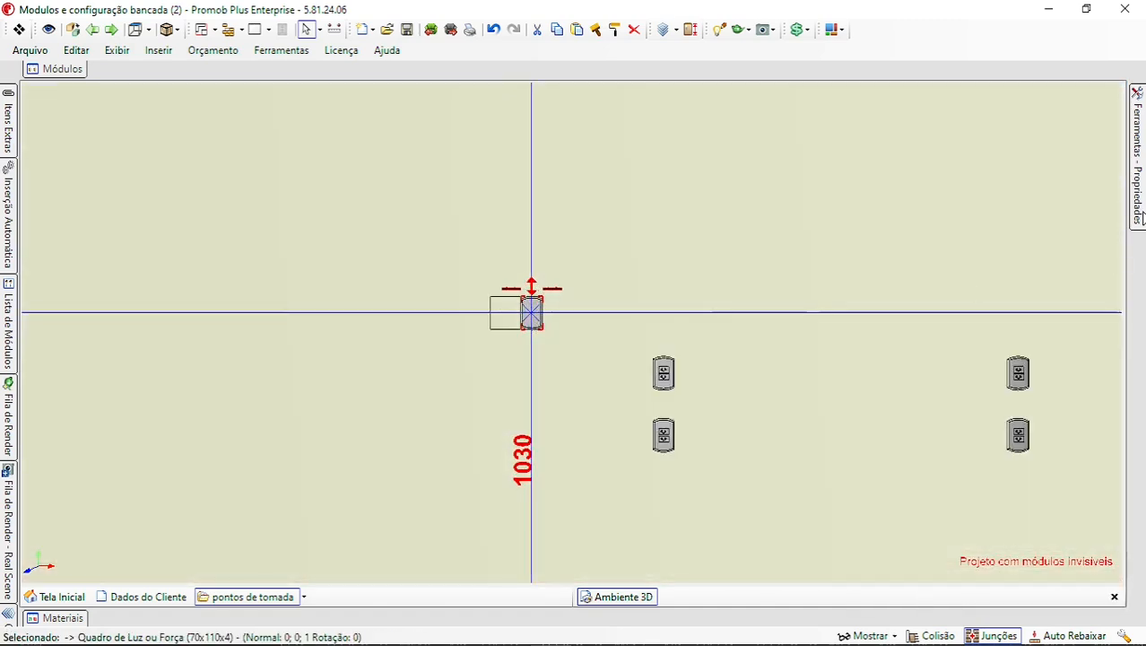
{"action": "mouse_move", "coordinate": [1141, 204]}
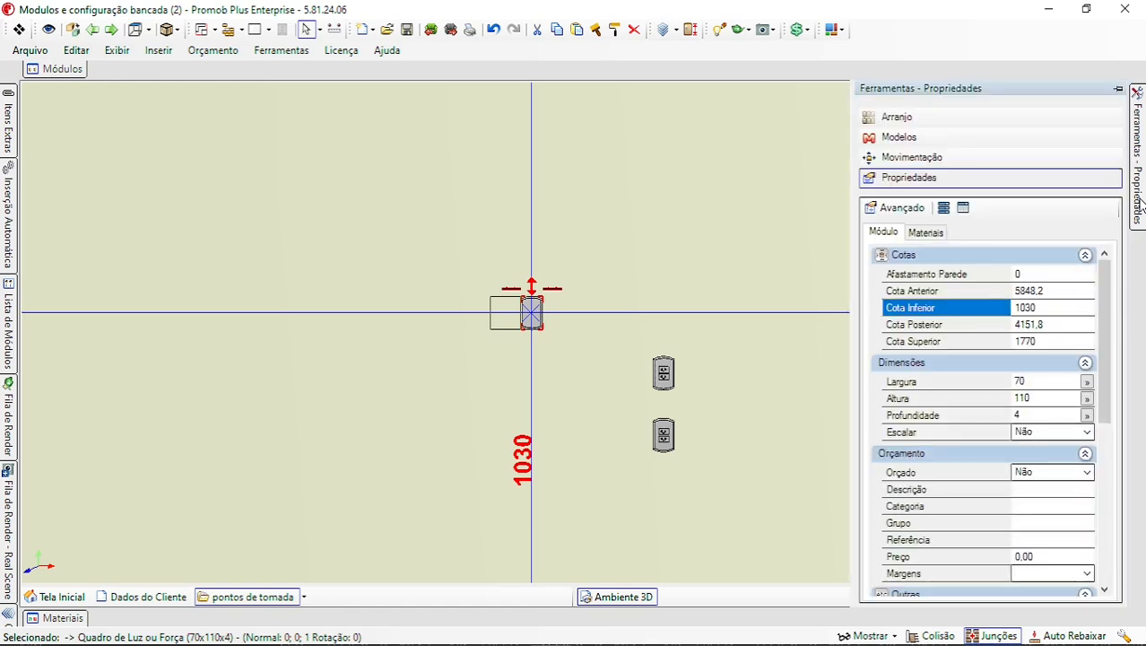
{"action": "left_click", "coordinate": [1059, 310]}
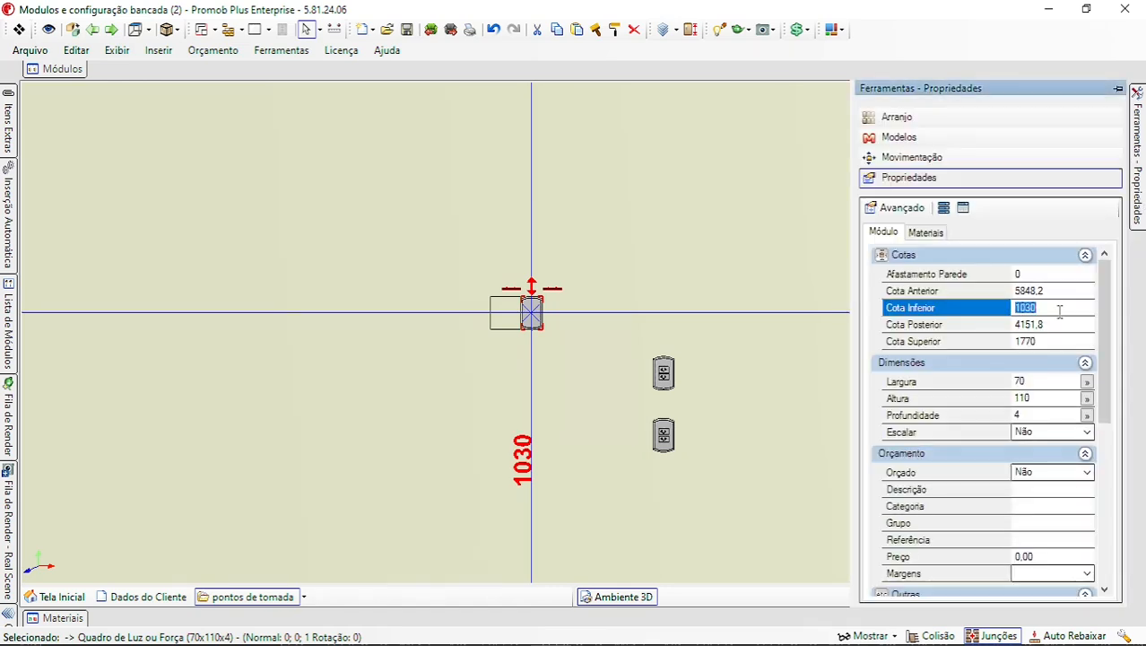
{"action": "left_click", "coordinate": [1050, 399]}
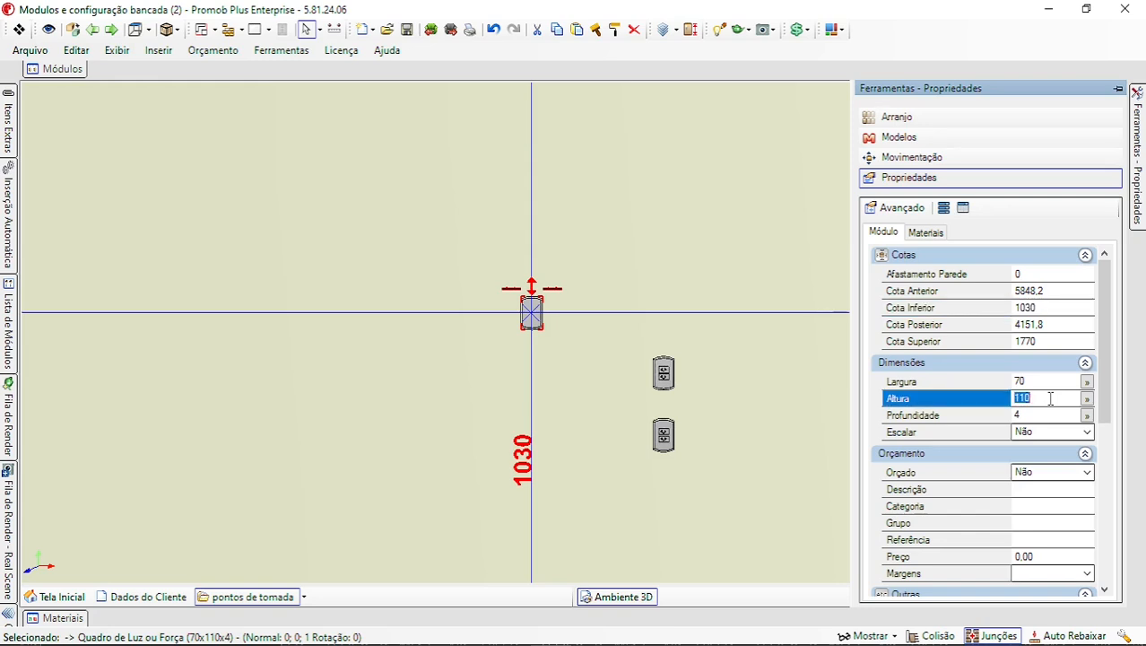
{"action": "type", "text": "500"}
{"action": "key", "text": "Return"}
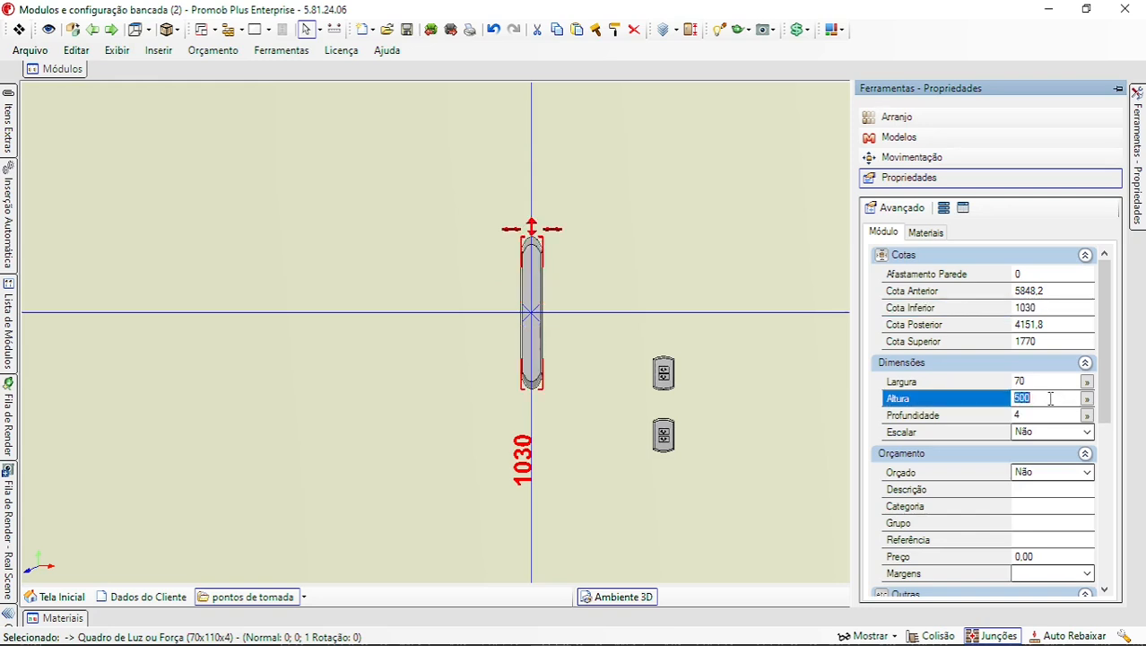
{"action": "left_click", "coordinate": [1053, 382]}
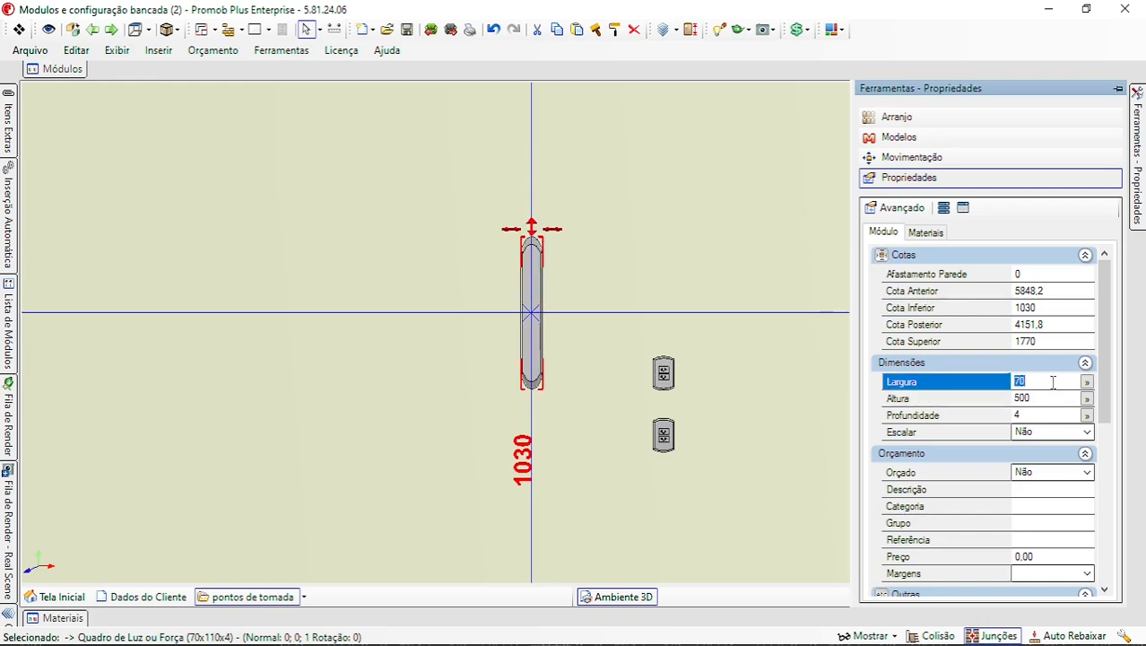
{"action": "type", "text": "35"}
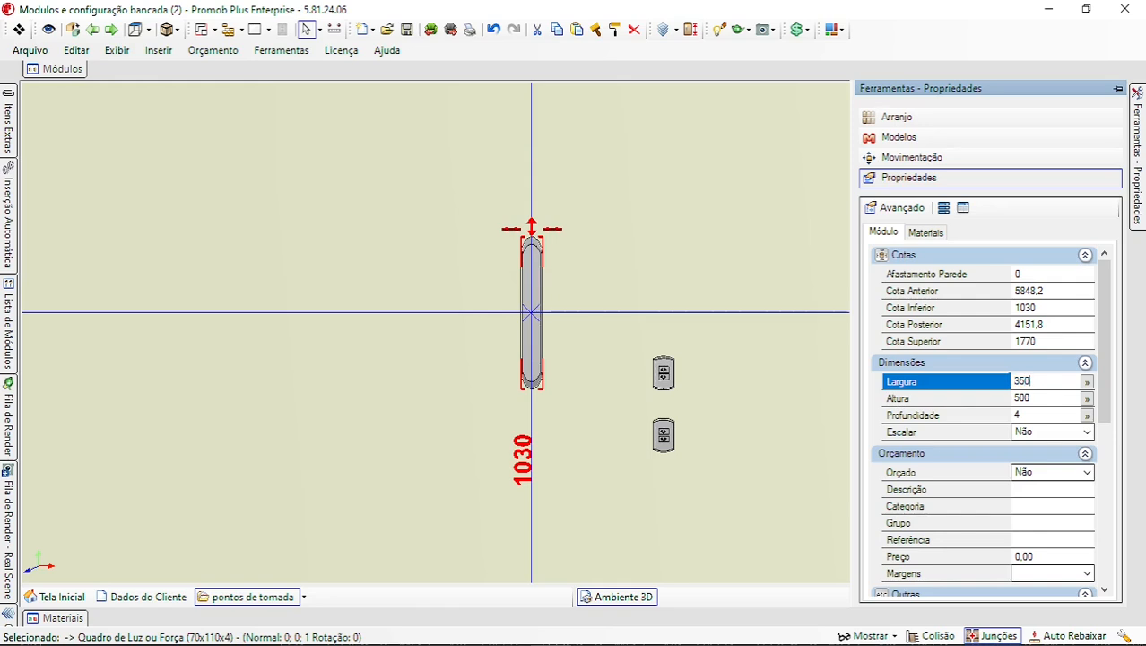
{"action": "key", "text": "Return"}
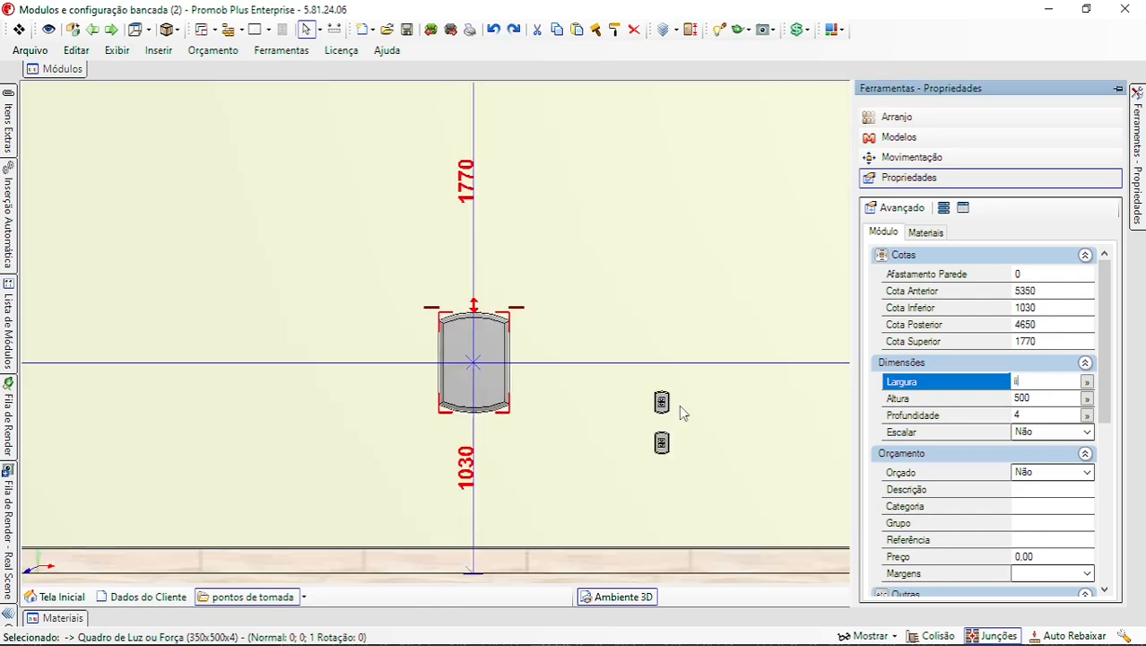
Inspect the resized light panel and the row of outlet pairs along the long wall
{"action": "middle_click_drag", "start_coordinate": [607, 391], "coordinate": [603, 390]}
{"action": "middle_click_drag", "start_coordinate": [554, 355], "coordinate": [409, 368]}
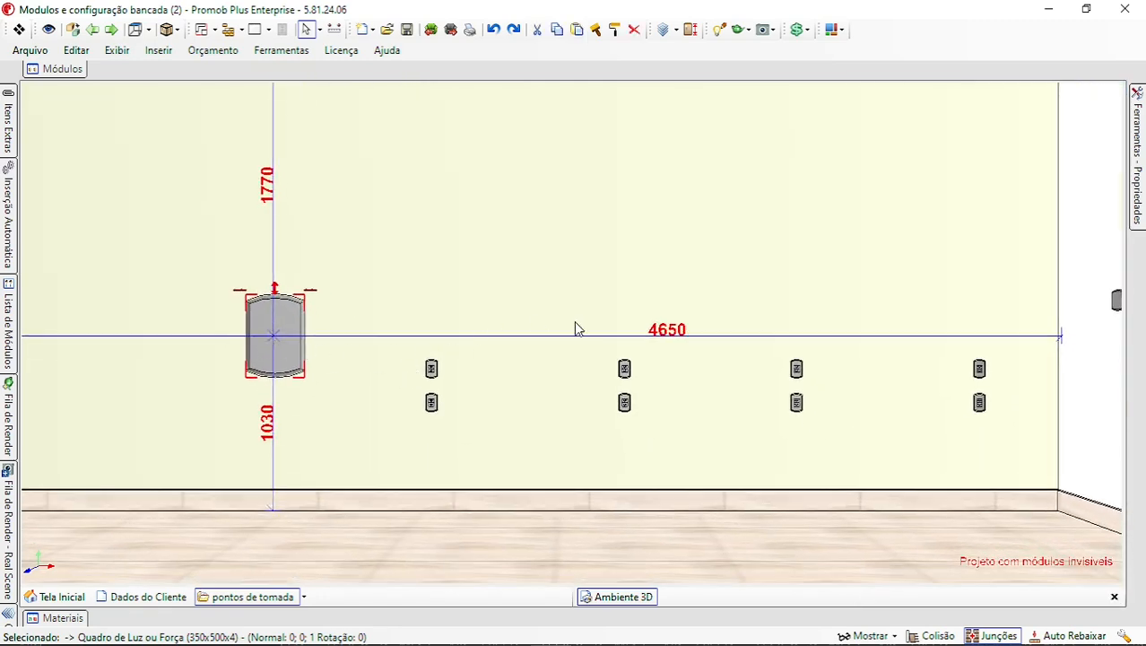
{"action": "middle_click_drag", "start_coordinate": [578, 329], "coordinate": [551, 376]}
{"action": "scroll", "coordinate": [577, 310], "scroll_direction": "down", "scroll_amount": 2}
{"action": "scroll", "coordinate": [723, 431], "scroll_direction": "up", "scroll_amount": 2}
{"action": "middle_click_drag", "start_coordinate": [551, 375], "coordinate": [526, 388], "text": "shift"}
{"action": "middle_click_drag", "start_coordinate": [745, 368], "coordinate": [645, 309]}
{"action": "mouse_move", "coordinate": [702, 350]}
{"action": "middle_mouse_down", "text": "shift"}
{"action": "mouse_move", "coordinate": [728, 353]}
{"action": "mouse_move", "coordinate": [696, 342]}
{"action": "mouse_move", "coordinate": [621, 350]}
{"action": "middle_mouse_up", "text": "shift"}
{"action": "scroll", "coordinate": [726, 353], "scroll_direction": "down", "scroll_amount": 1}
{"action": "middle_click_drag", "start_coordinate": [739, 388], "coordinate": [693, 367]}
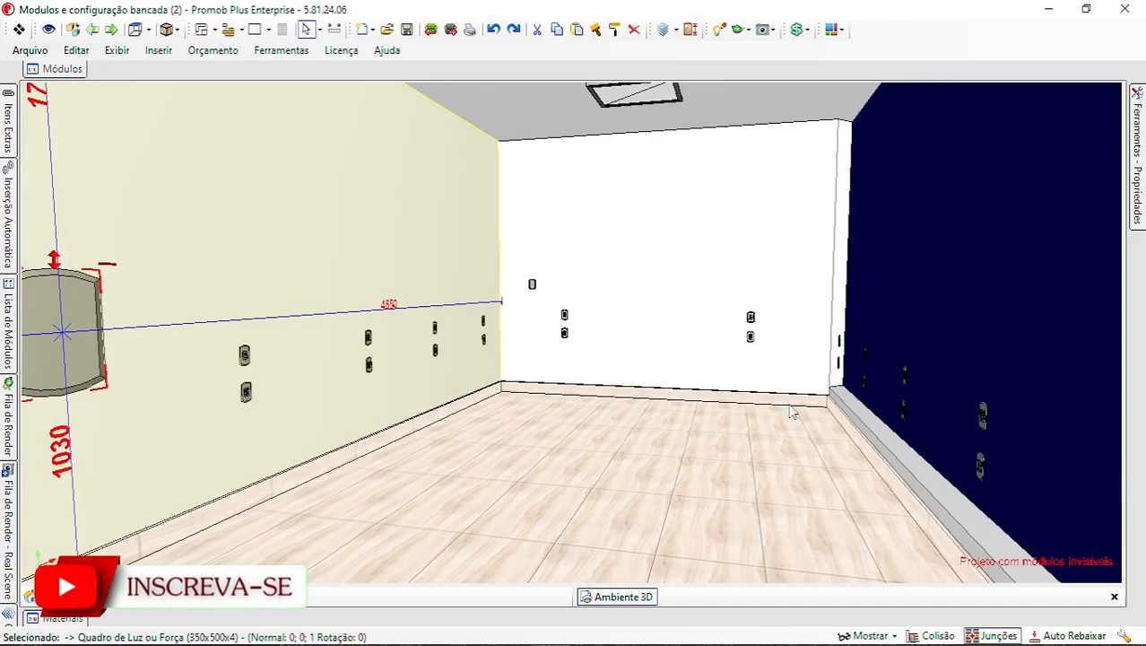
Deselect the light panel and review the electrical points on all the walls from inside the room
{"action": "left_click", "coordinate": [846, 404]}
{"action": "scroll", "coordinate": [730, 398], "scroll_direction": "down", "scroll_amount": 1}
{"action": "mouse_move", "coordinate": [728, 397]}
{"action": "middle_mouse_down", "text": "shift"}
{"action": "mouse_move", "coordinate": [755, 400]}
{"action": "mouse_move", "coordinate": [717, 384]}
{"action": "mouse_move", "coordinate": [732, 381]}
{"action": "middle_mouse_up", "text": "shift"}
{"action": "scroll", "coordinate": [755, 403], "scroll_direction": "down", "scroll_amount": 2}
{"action": "left_click_drag", "start_coordinate": [731, 381], "coordinate": [728, 381], "text": "shift"}
{"action": "scroll", "coordinate": [728, 381], "scroll_direction": "down", "scroll_amount": 1}
{"action": "middle_click_drag", "start_coordinate": [727, 381], "coordinate": [634, 399]}
{"action": "scroll", "coordinate": [650, 376], "scroll_direction": "down", "scroll_amount": 2}
{"action": "scroll", "coordinate": [646, 410], "scroll_direction": "down", "scroll_amount": 1}
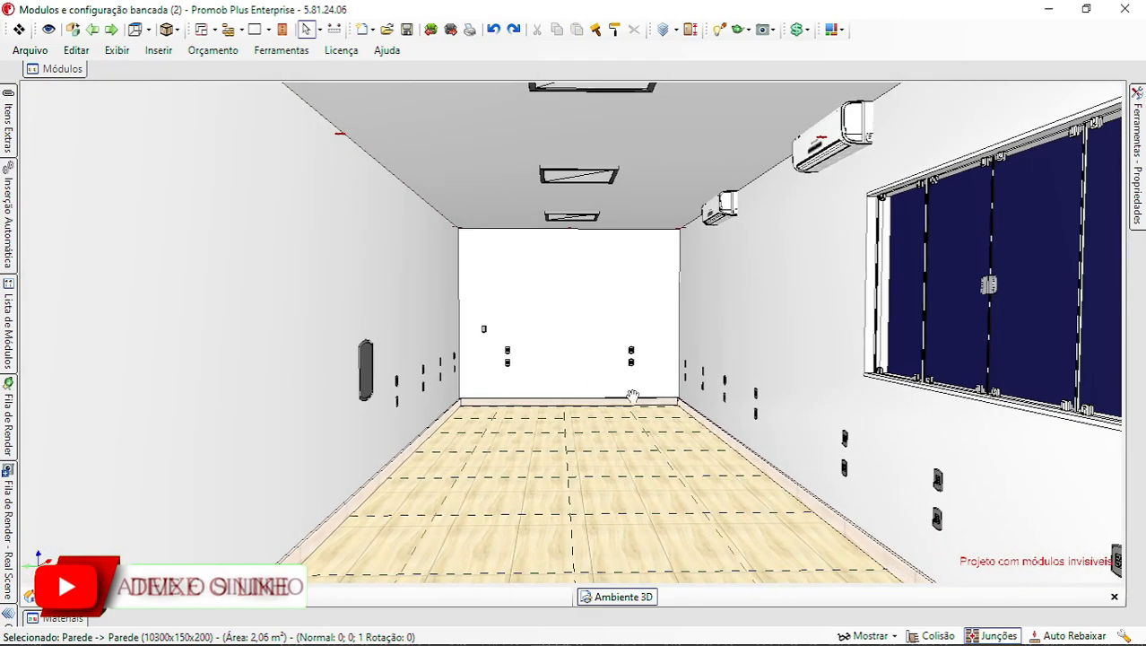
{"action": "scroll", "coordinate": [633, 401], "scroll_direction": "up", "scroll_amount": 1}
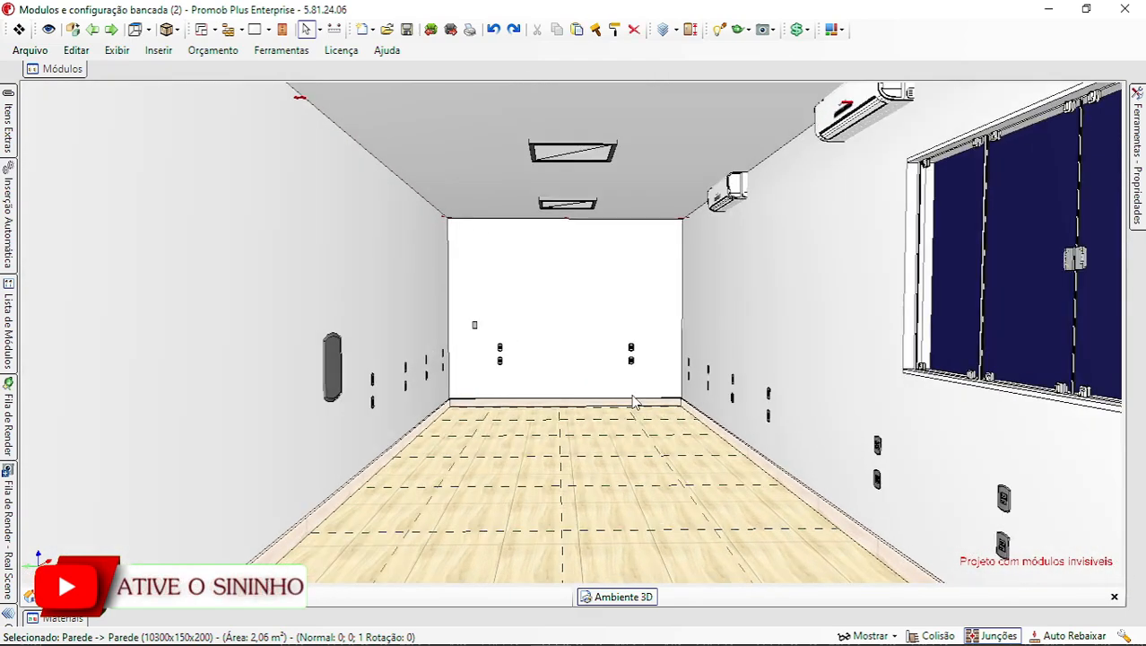
{"action": "mouse_move", "coordinate": [634, 395]}
{"action": "middle_mouse_down"}
{"action": "mouse_move", "coordinate": [612, 393]}
{"action": "mouse_move", "coordinate": [628, 393]}
{"action": "middle_mouse_up"}
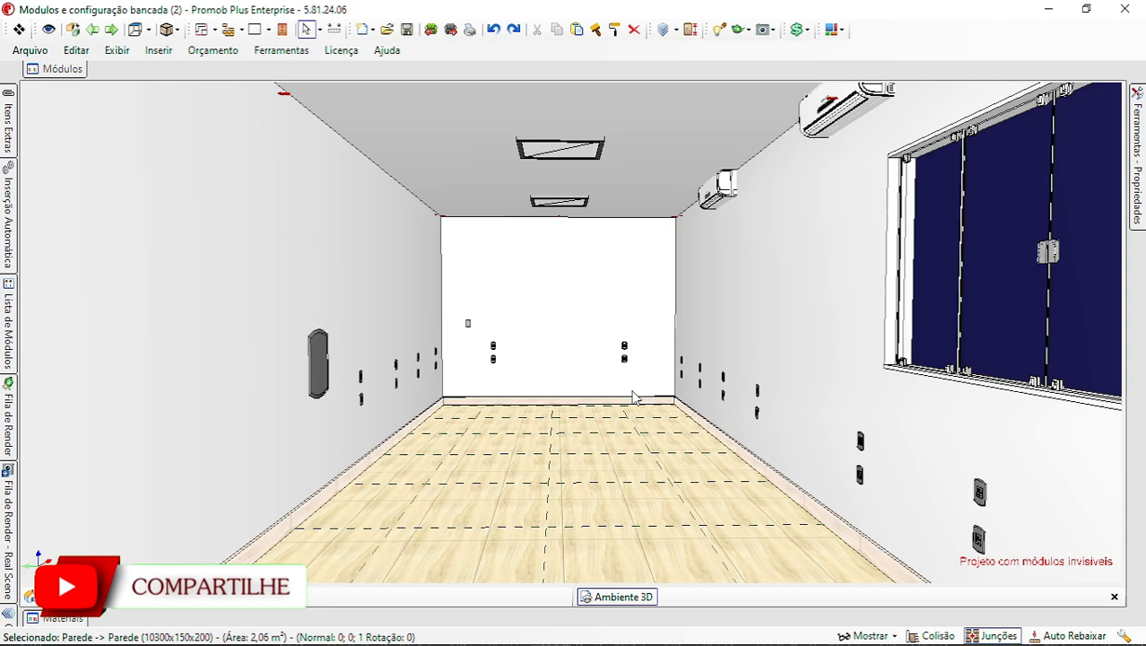
{"action": "middle_click_drag", "start_coordinate": [634, 392], "coordinate": [529, 397]}
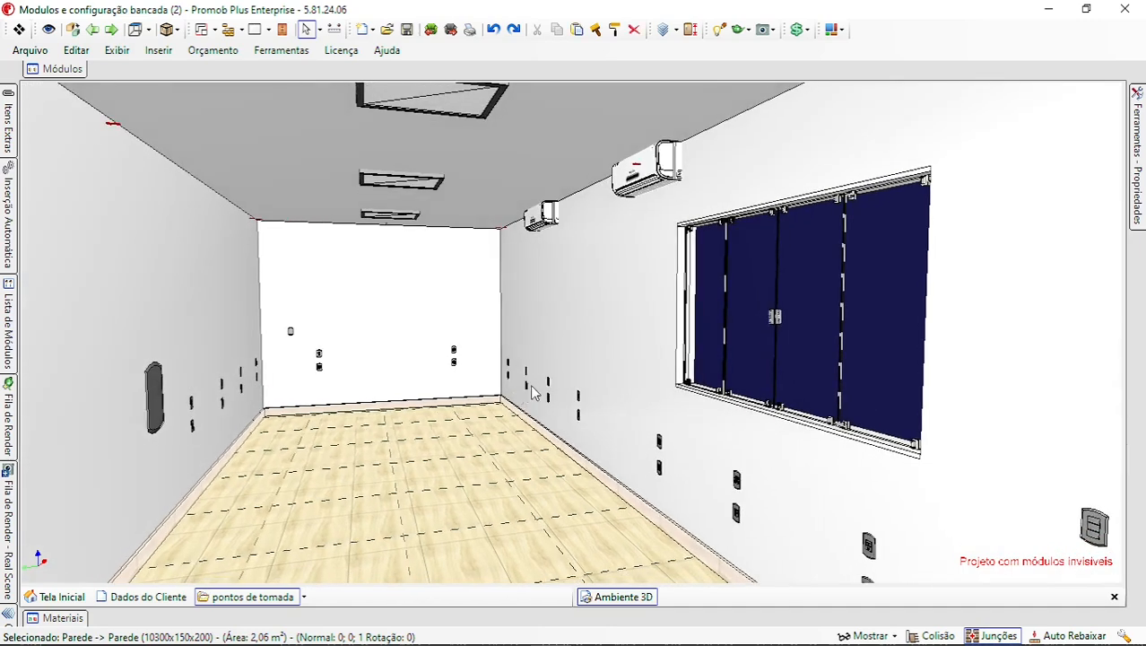